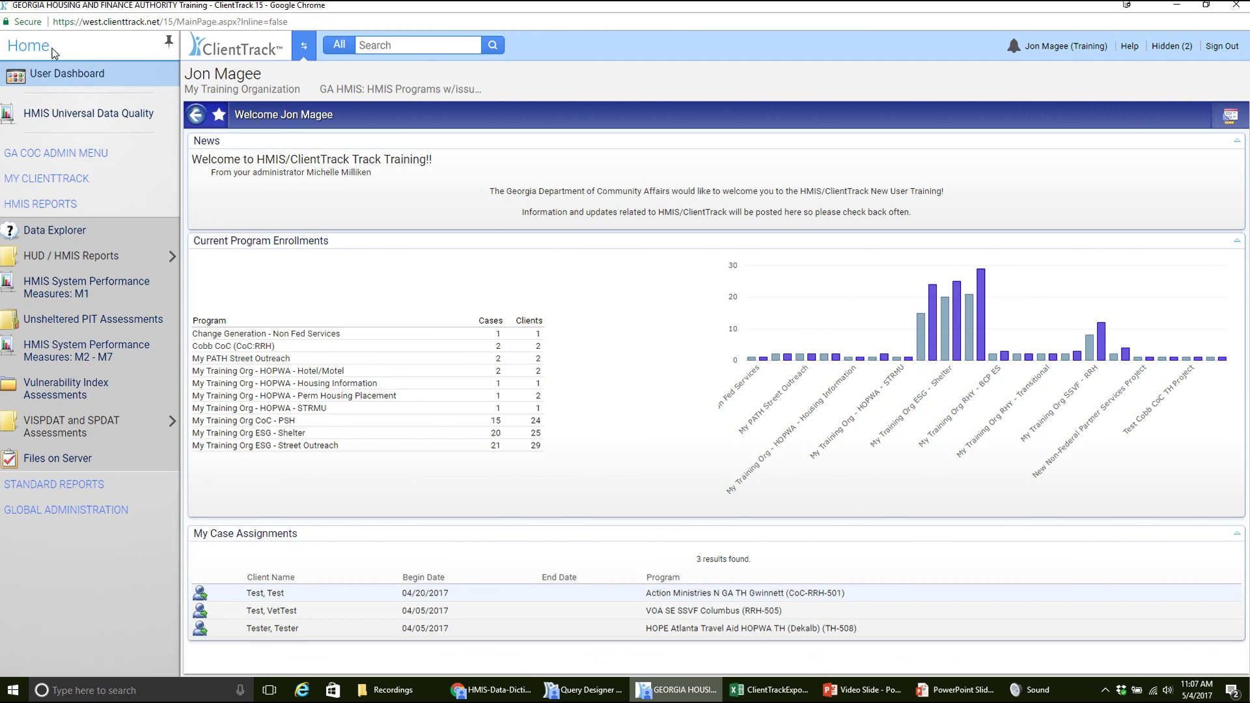
# - Switch the active workspace to Clients and return to the Home workspace
pyautogui.click(301, 46)
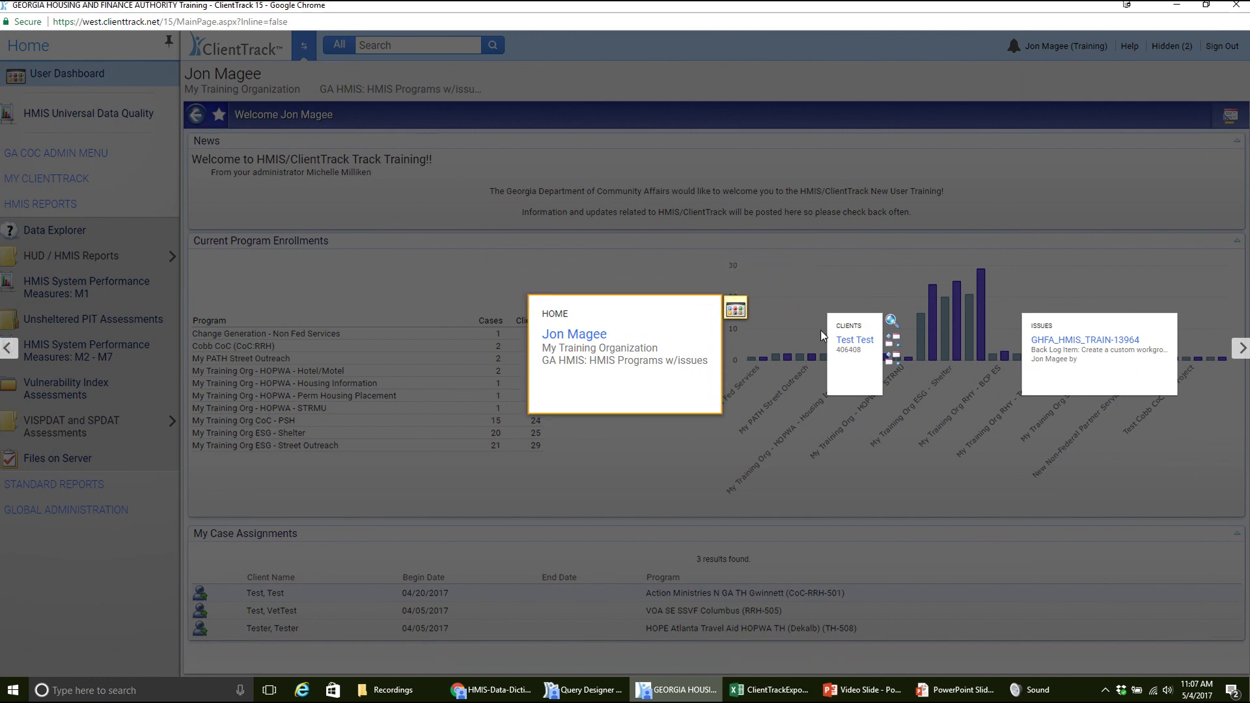
pyautogui.click(860, 357)
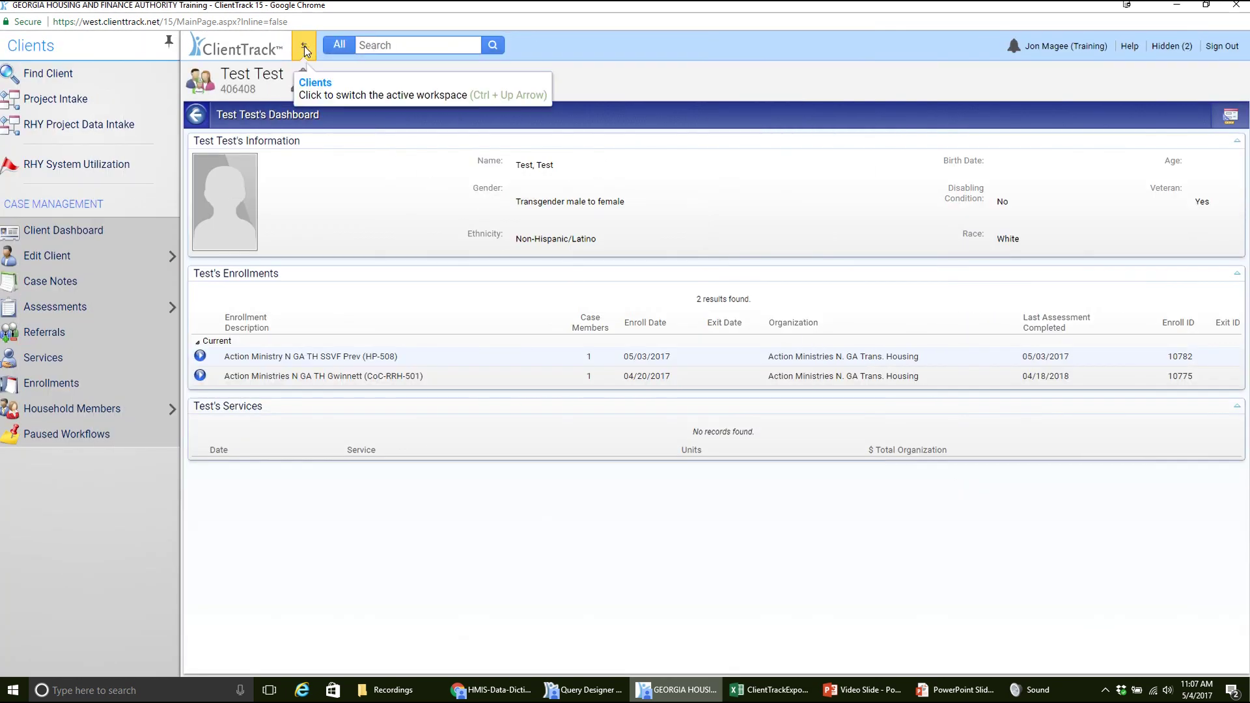
pyautogui.click(304, 45)
pyautogui.click(393, 366)
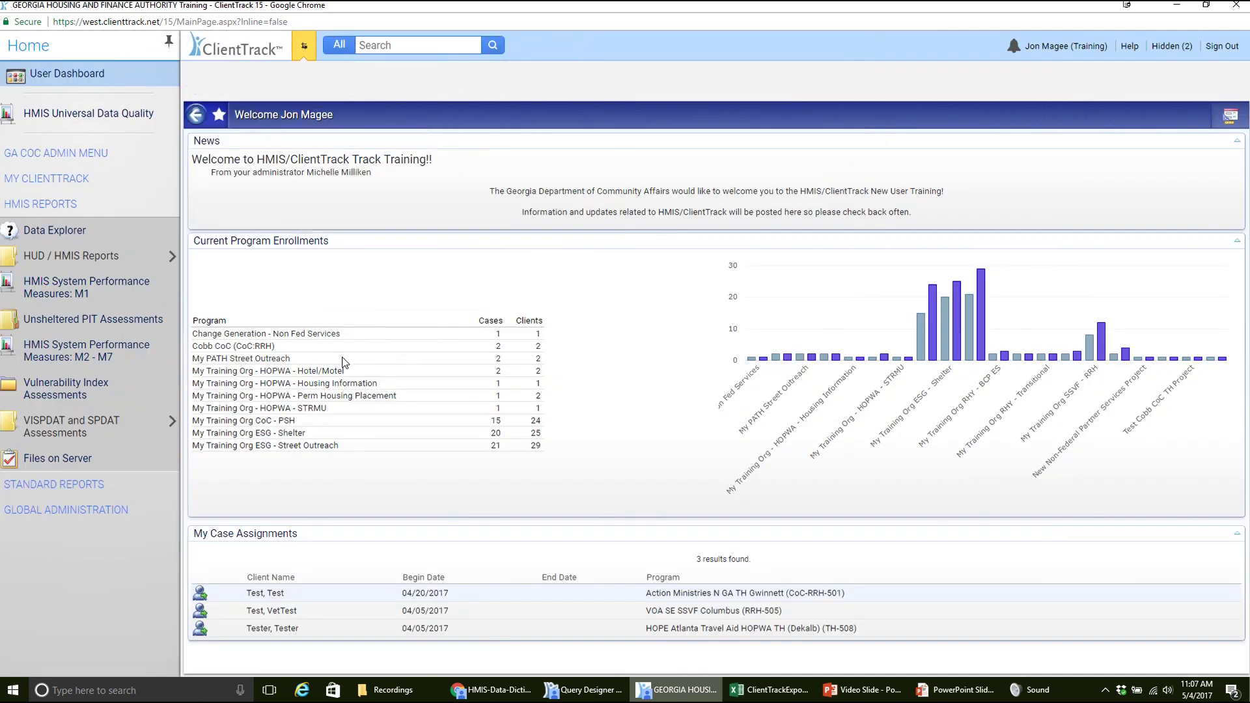
# - Open the HUD Data Quality Report from the APR v5.1 group of the HUD / HMIS Reports
pyautogui.click(86, 258)
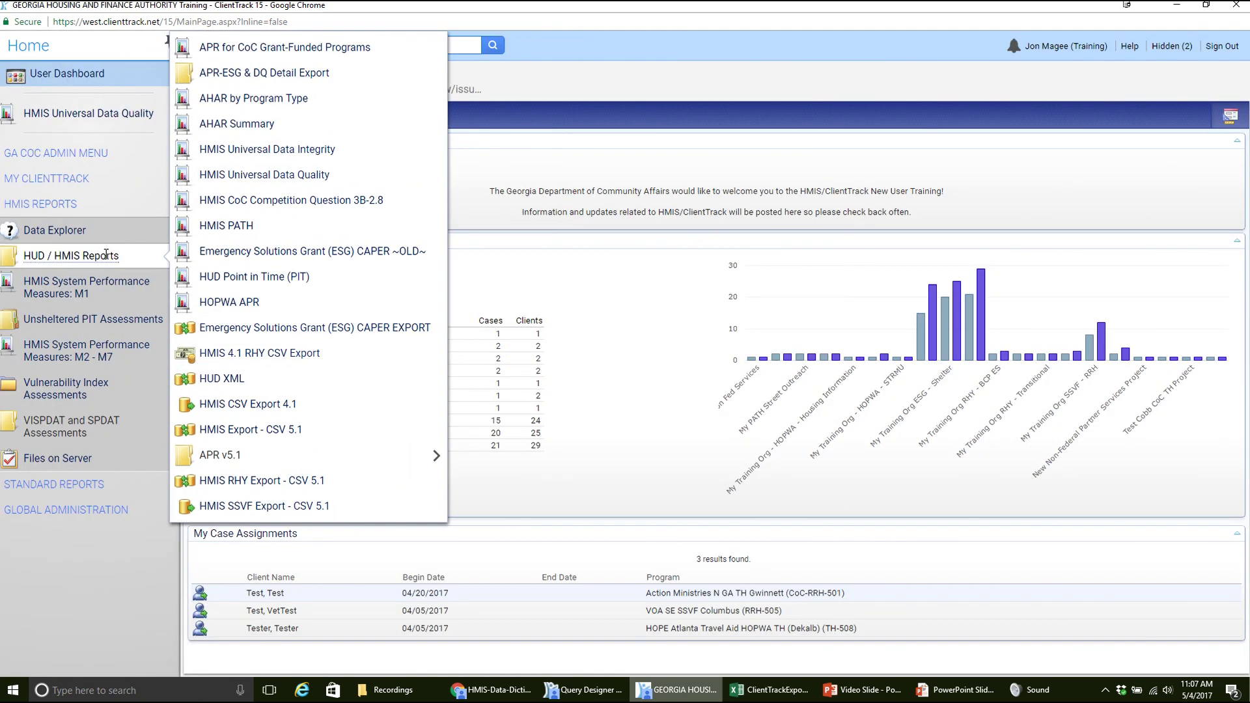
pyautogui.moveTo(340, 457)
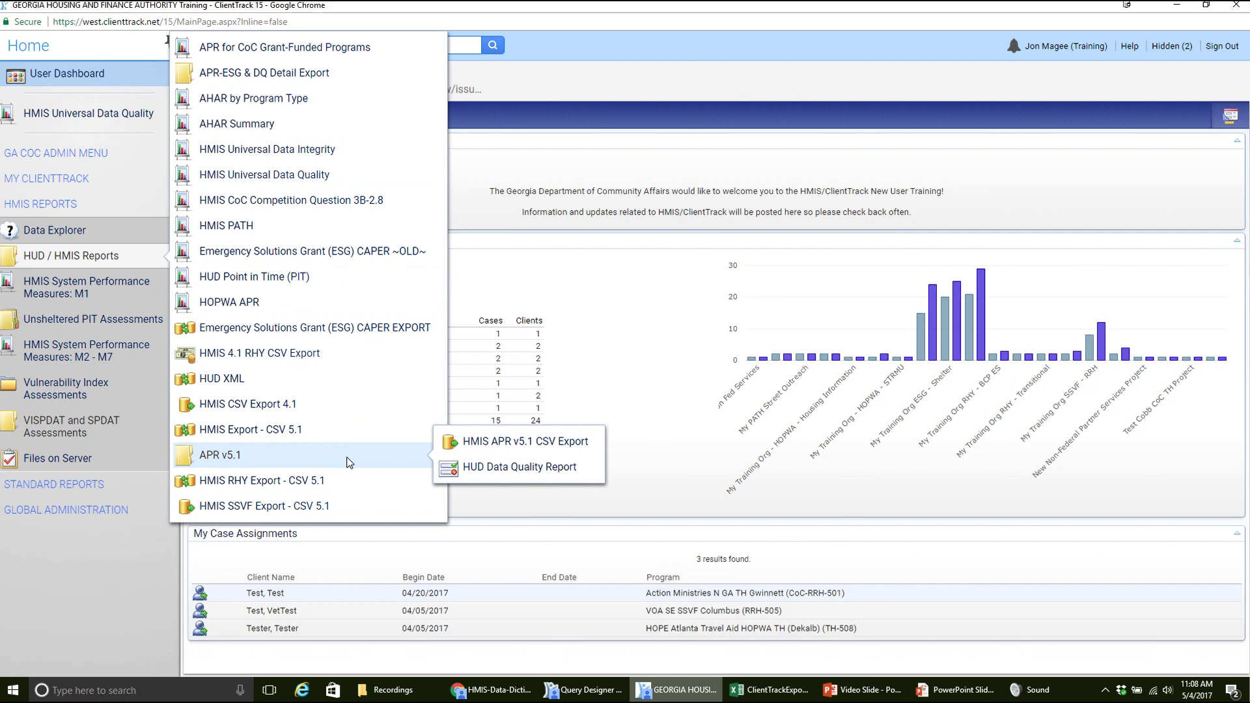
pyautogui.click(529, 470)
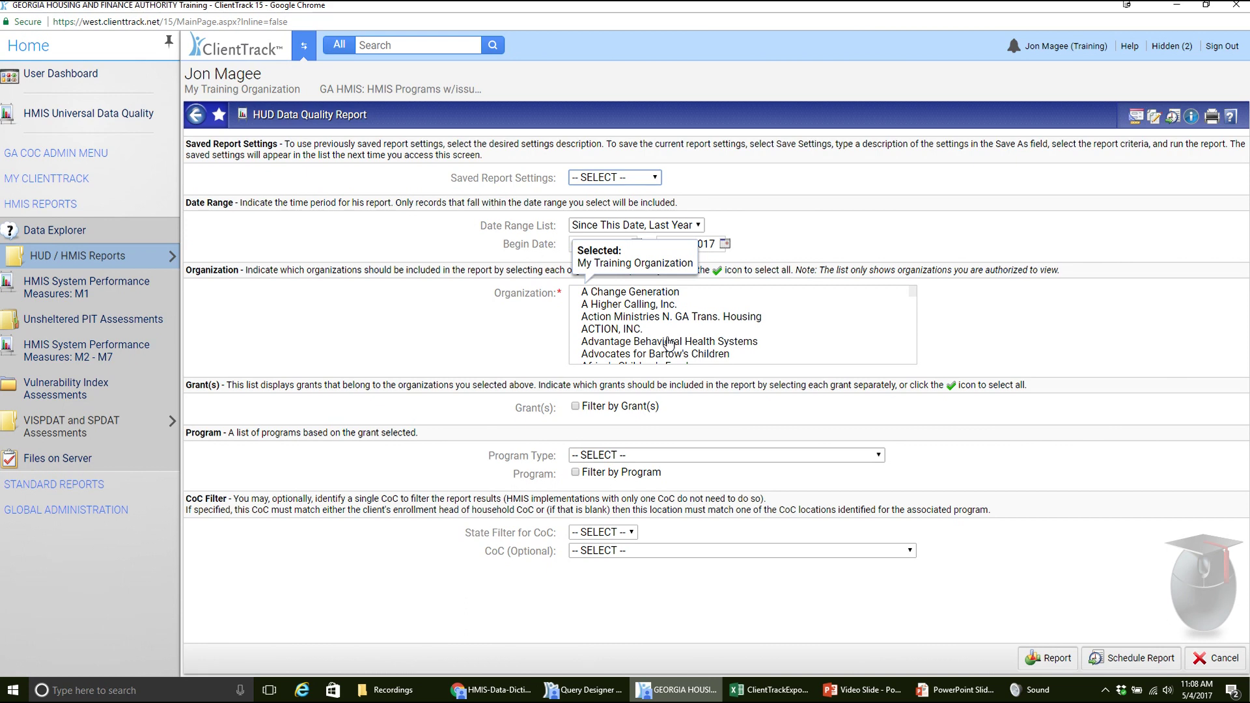
# - Filter the report by program and select My Training Org CoC - PSH
pyautogui.click(576, 472)
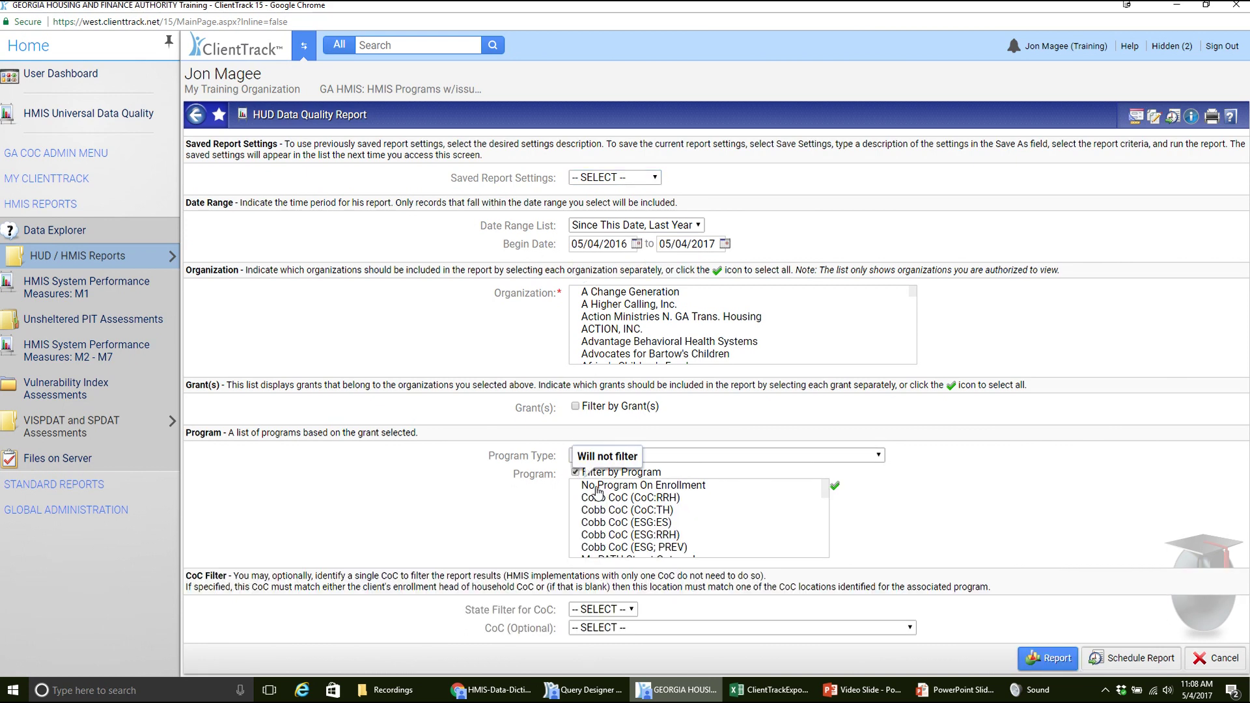
pyautogui.moveTo(824, 487); pyautogui.dragTo(823, 523)
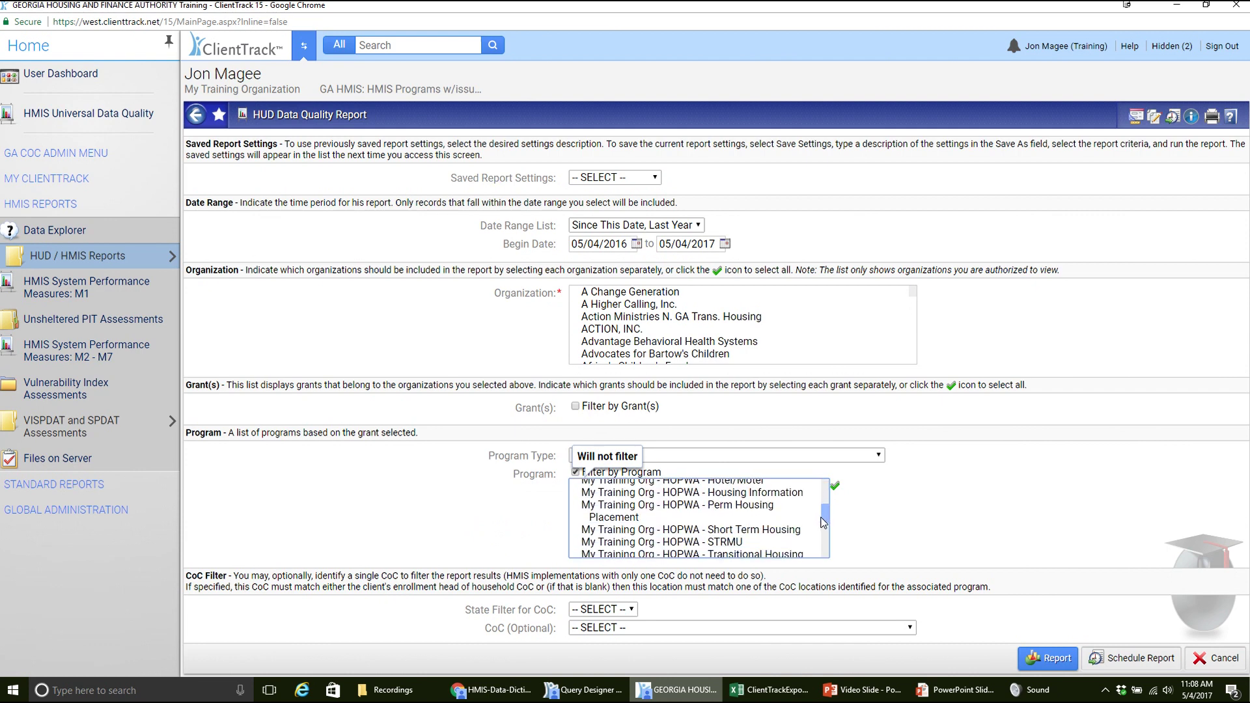
pyautogui.scroll(-2, 823, 522)
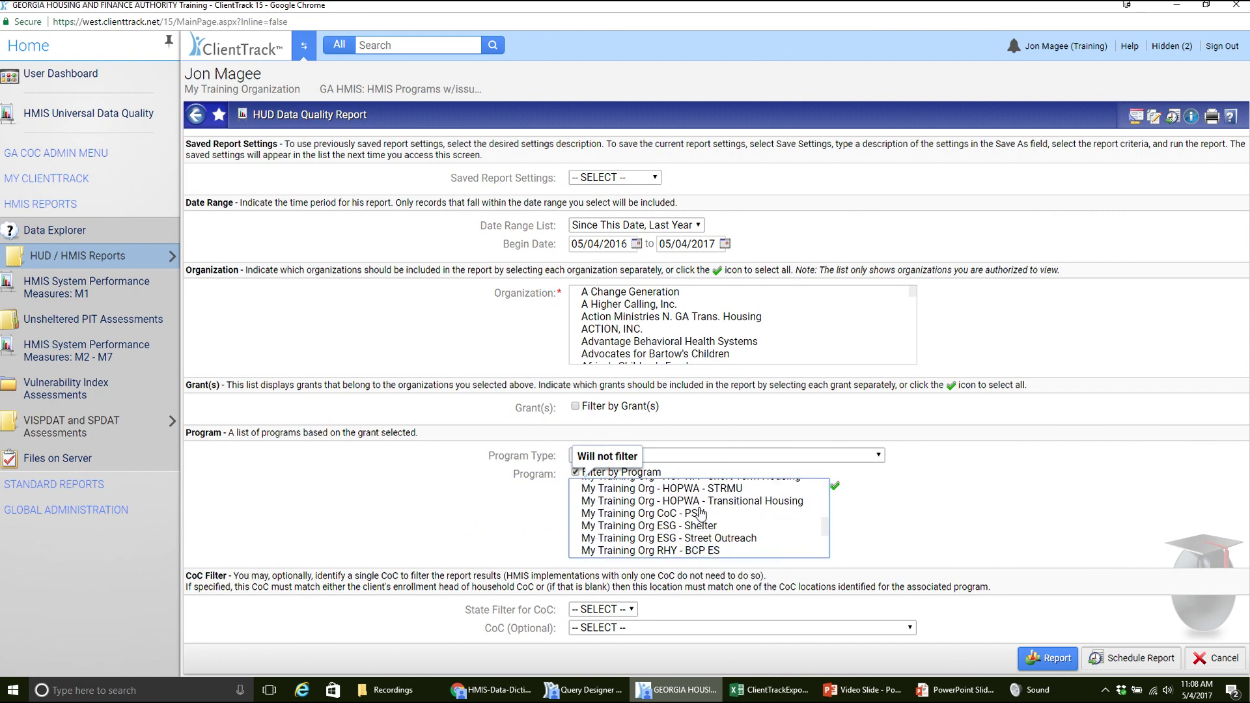
pyautogui.click(699, 513)
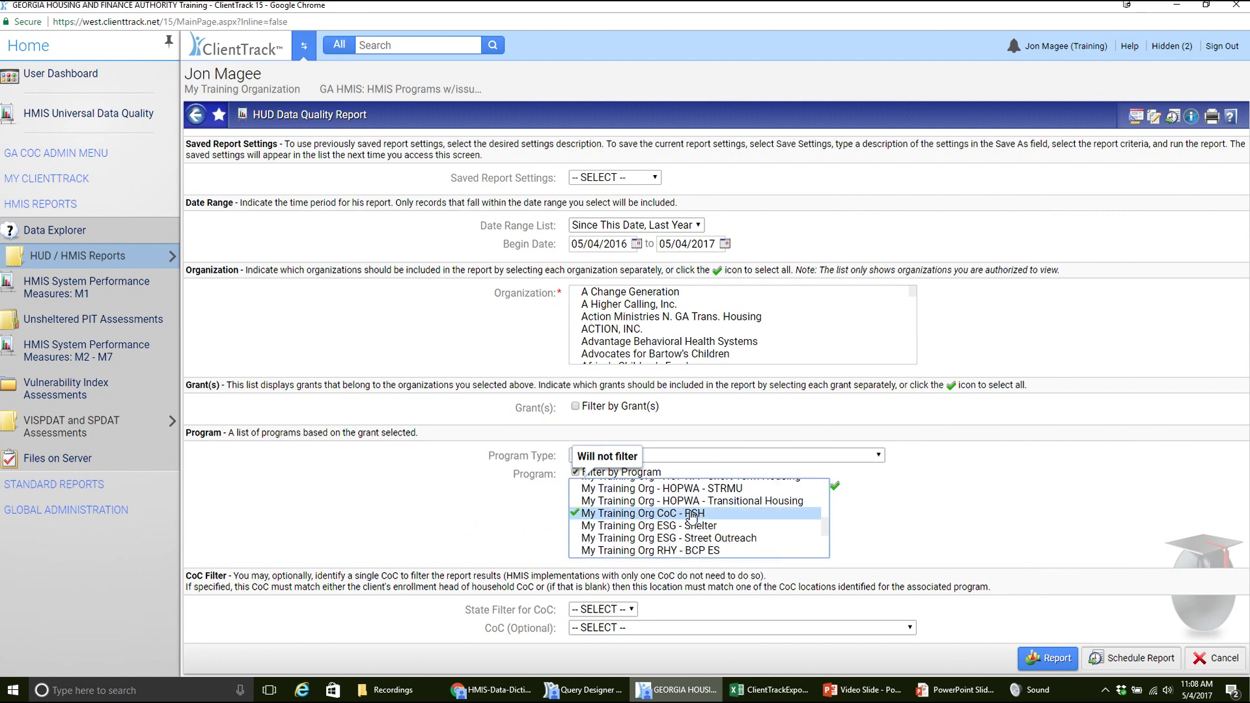
# - Filter by the grant My Training Org CoC - PSH and set the program type to PH - Permanent Supportive Housing (disability required for entry)
pyautogui.click(575, 407)
pyautogui.click(646, 423)
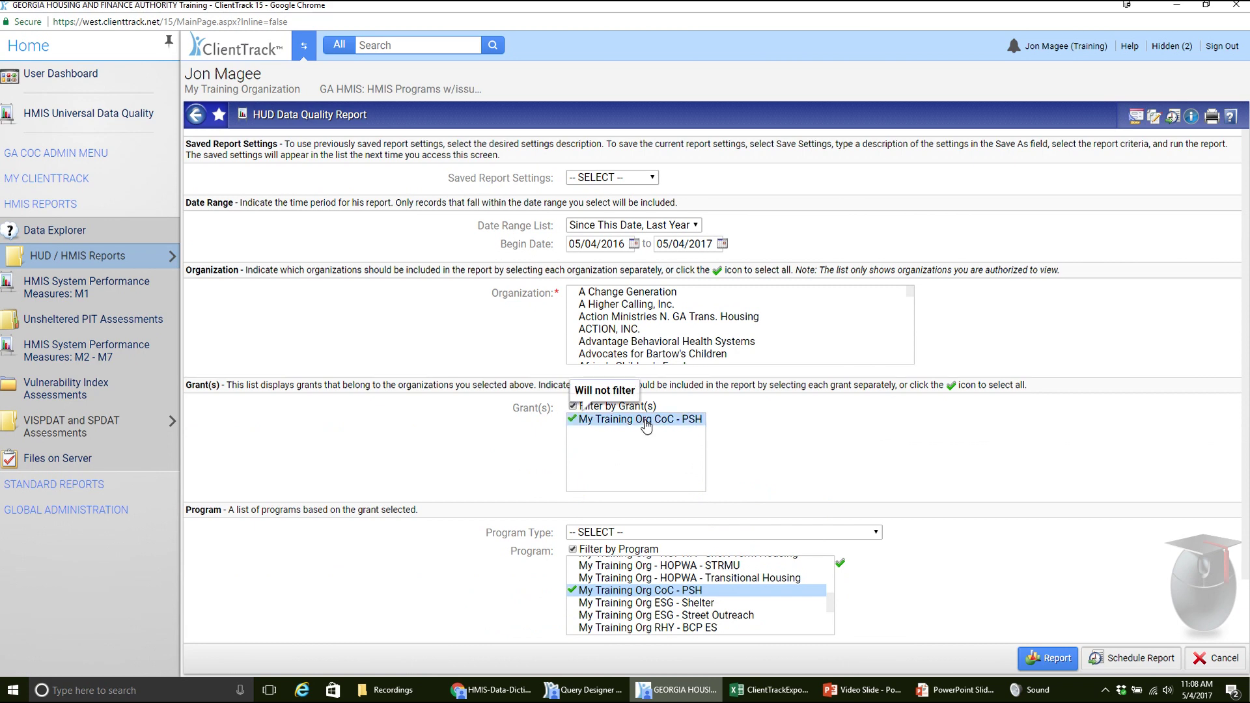
pyautogui.click(749, 533)
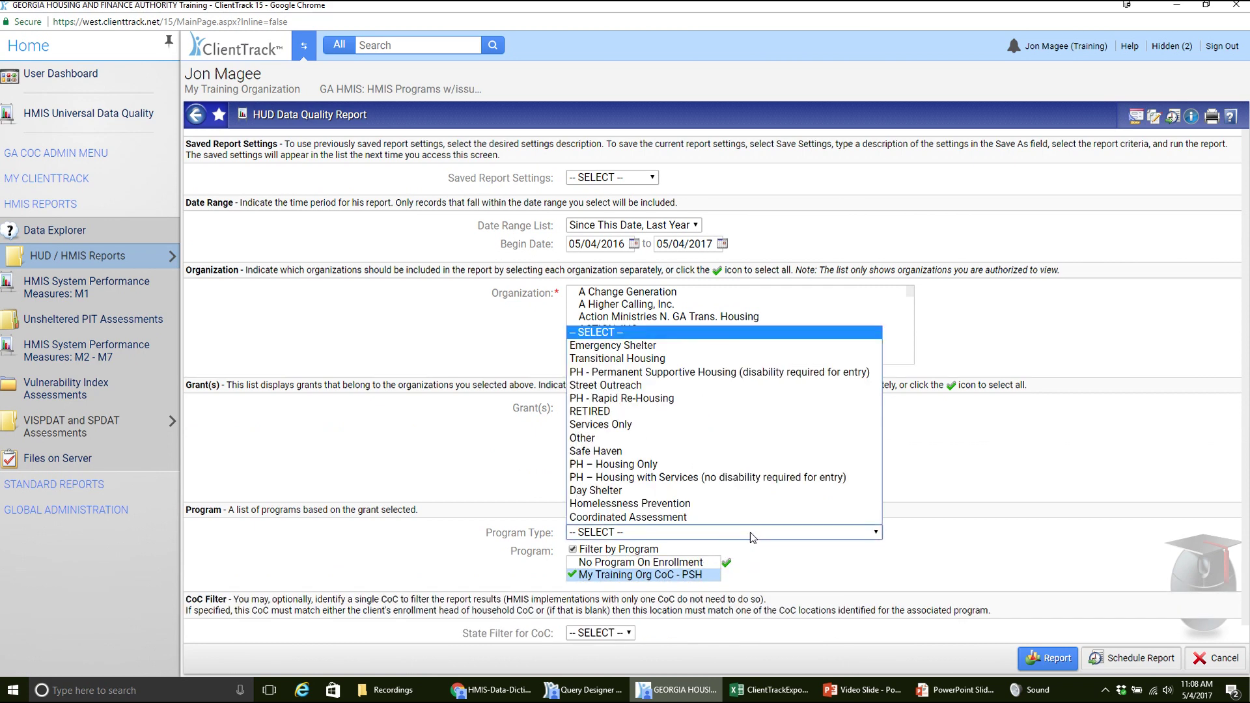
pyautogui.click(748, 374)
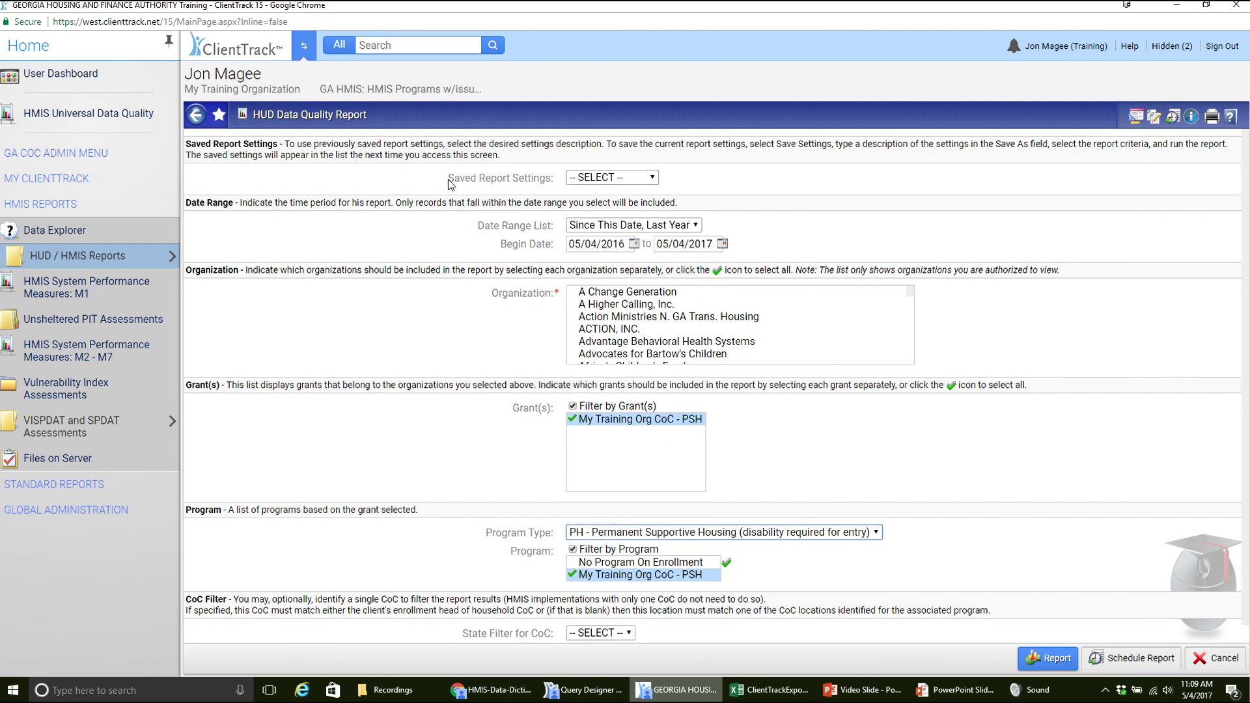
# - Save the report settings as "Data Quality for APR" and run the report
pyautogui.click(644, 180)
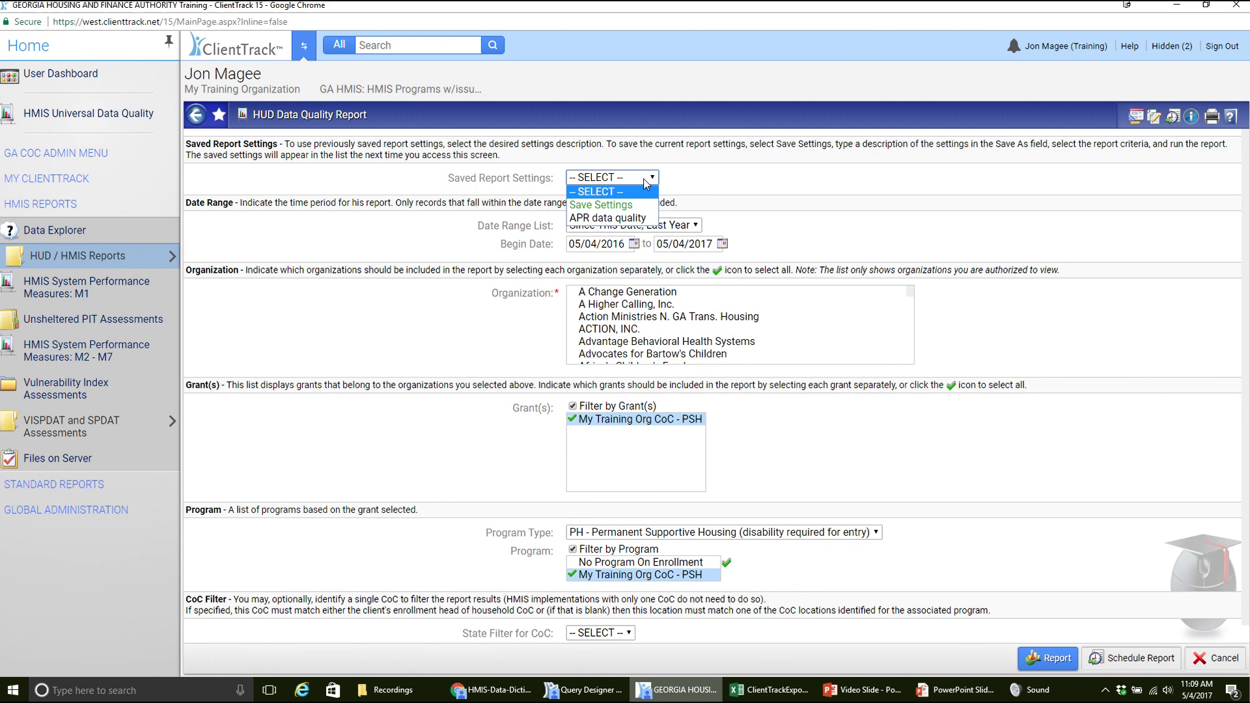
pyautogui.click(606, 206)
pyautogui.click(592, 208)
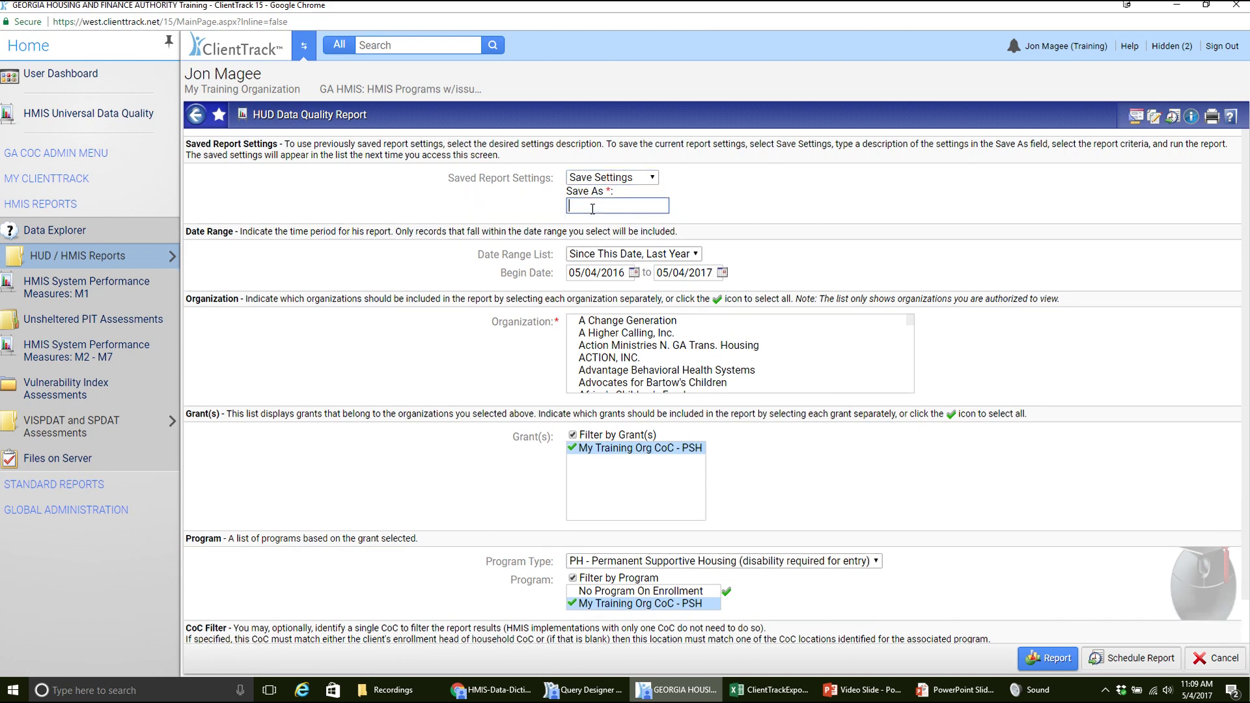
pyautogui.write('DataQuality for APR')
pyautogui.click(591, 206)
pyautogui.click(1052, 659)
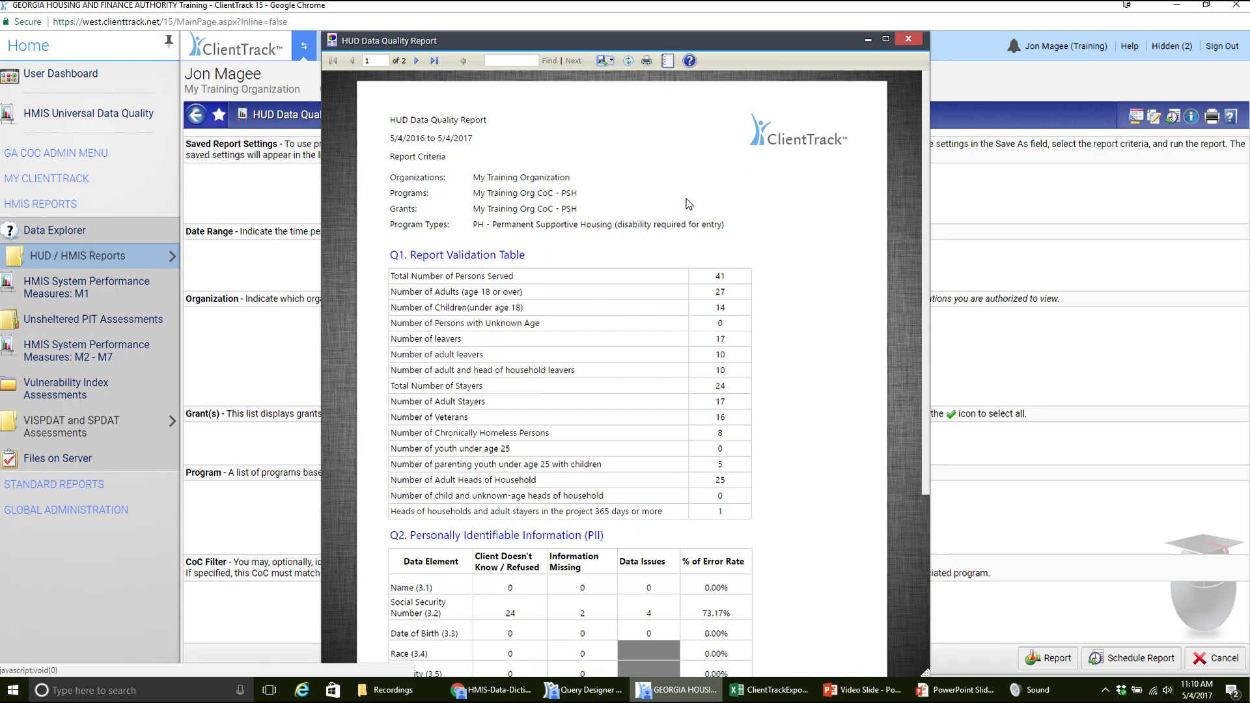
# - Examine the report's first page, including the validation table, the Social Security Number error rate and data issues, and the universal data elements
pyautogui.moveTo(928, 190)
pyautogui.mouseDown()
pyautogui.moveTo(922, 224)
pyautogui.moveTo(923, 208)
pyautogui.mouseUp()
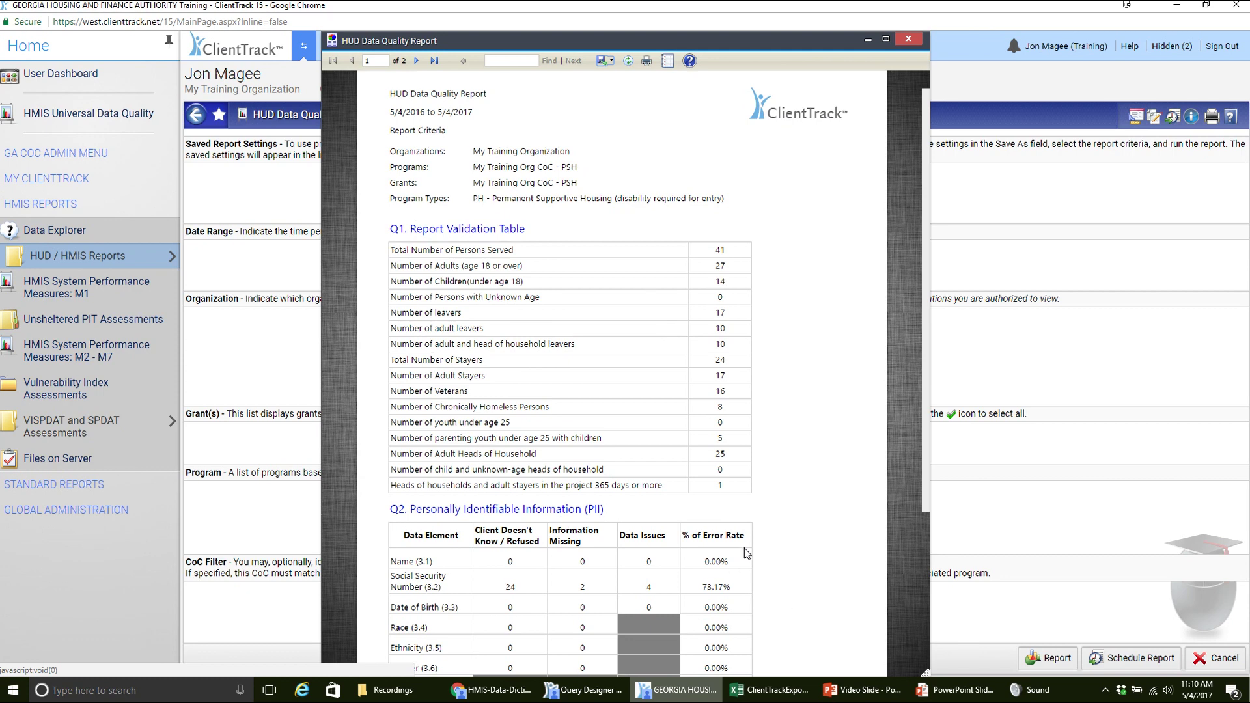
pyautogui.scroll(-2, 744, 548)
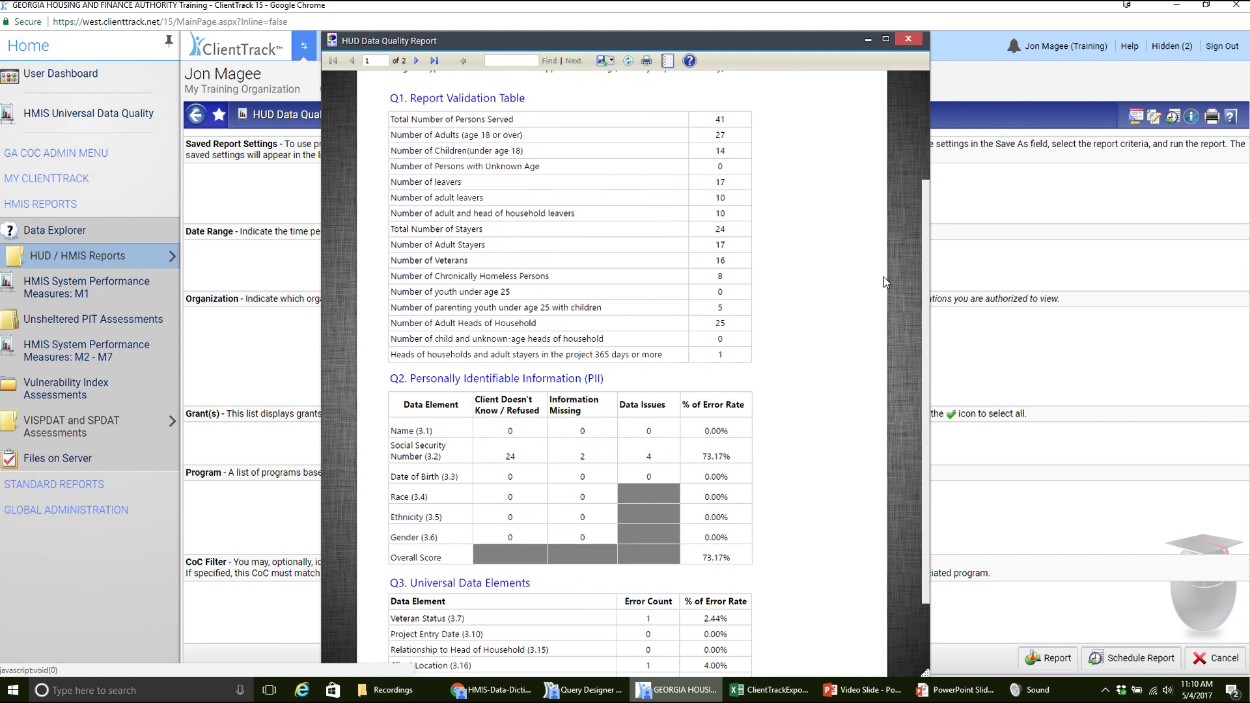
pyautogui.moveTo(926, 292); pyautogui.dragTo(936, 237)
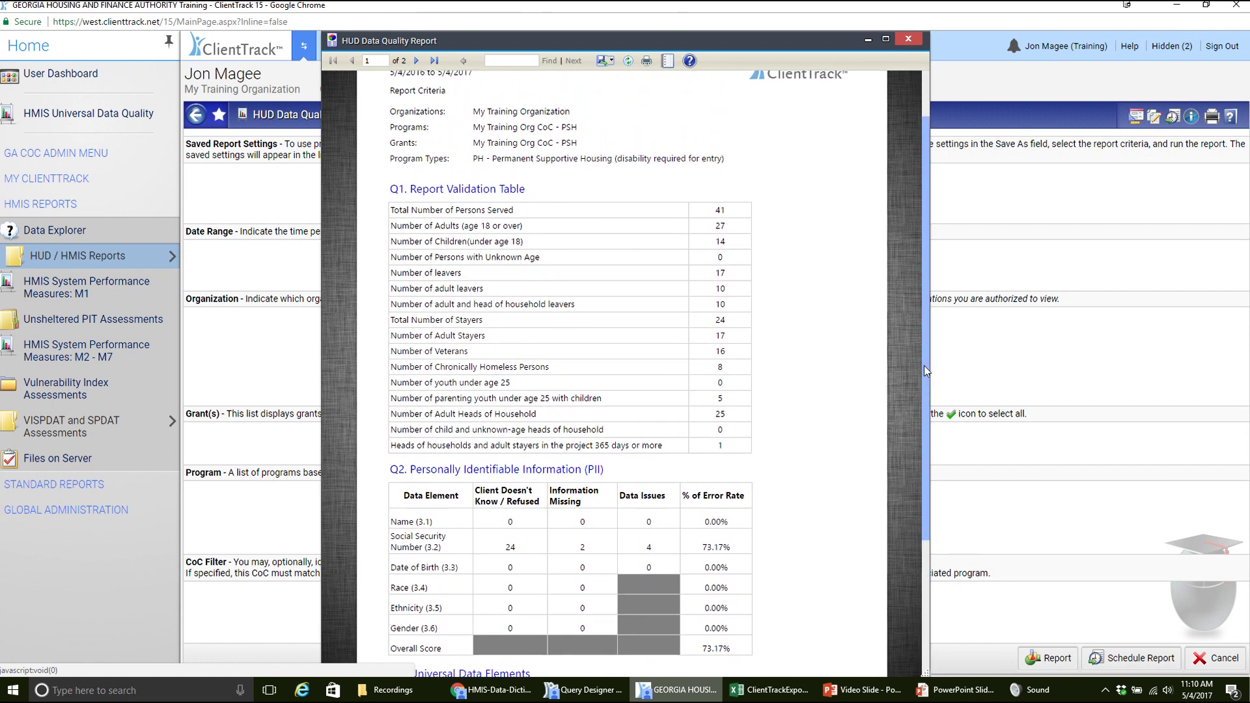
pyautogui.moveTo(927, 360); pyautogui.dragTo(927, 367)
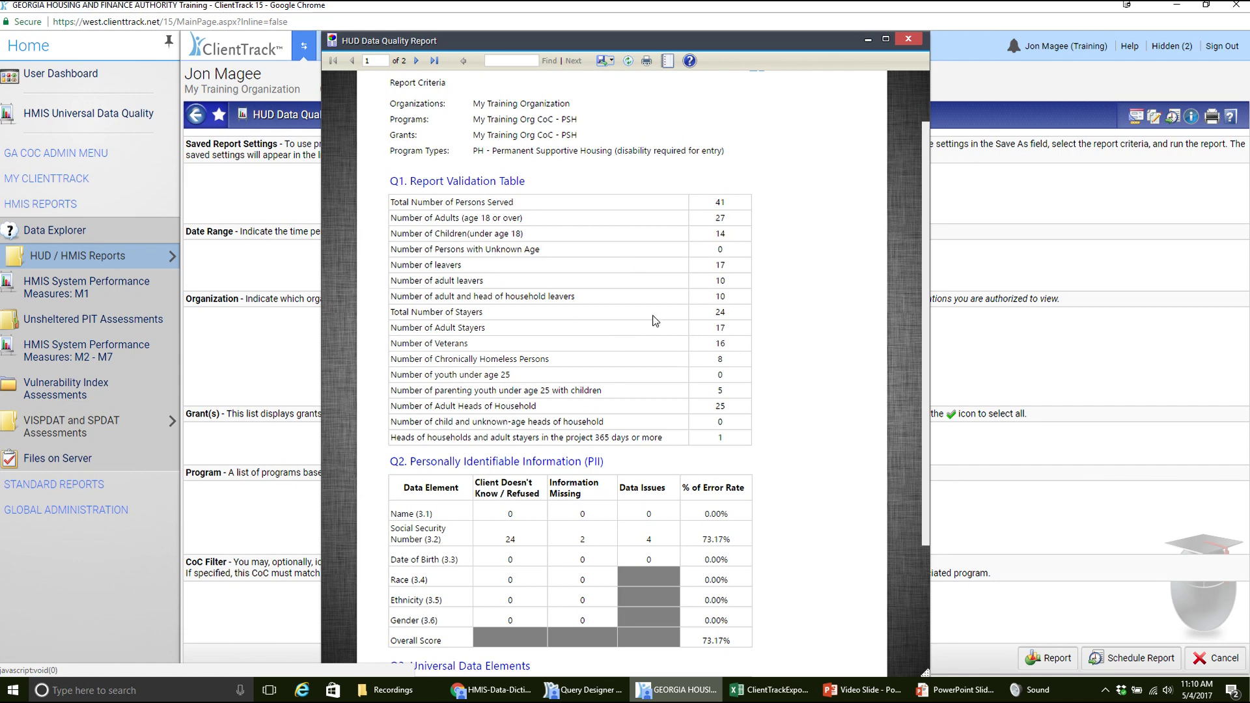
pyautogui.moveTo(925, 232); pyautogui.dragTo(922, 277)
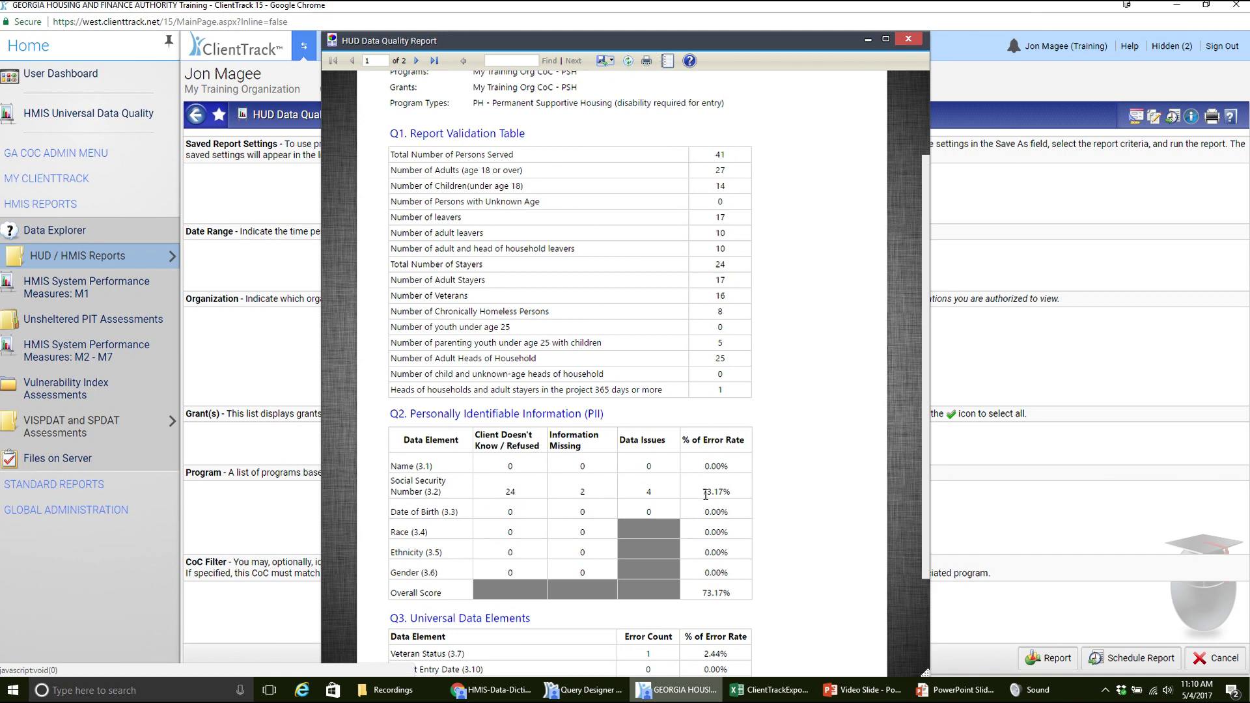
pyautogui.moveTo(702, 491); pyautogui.dragTo(736, 492)
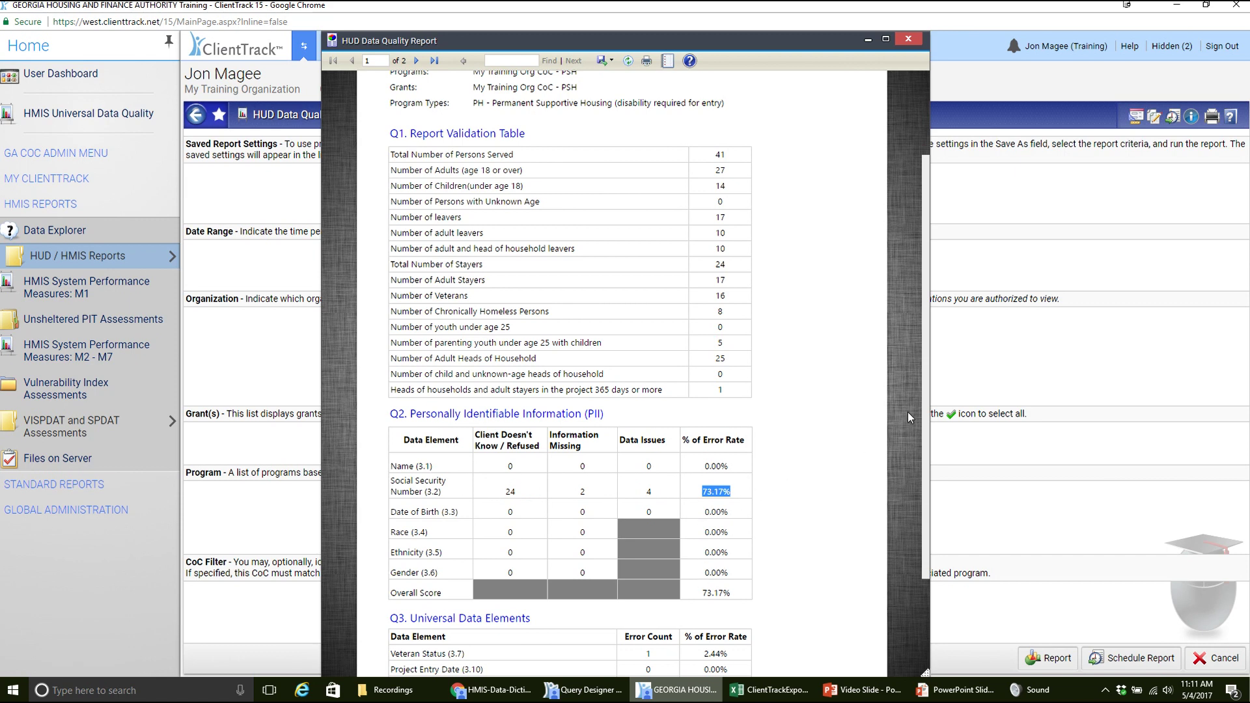
pyautogui.moveTo(925, 393); pyautogui.dragTo(920, 439)
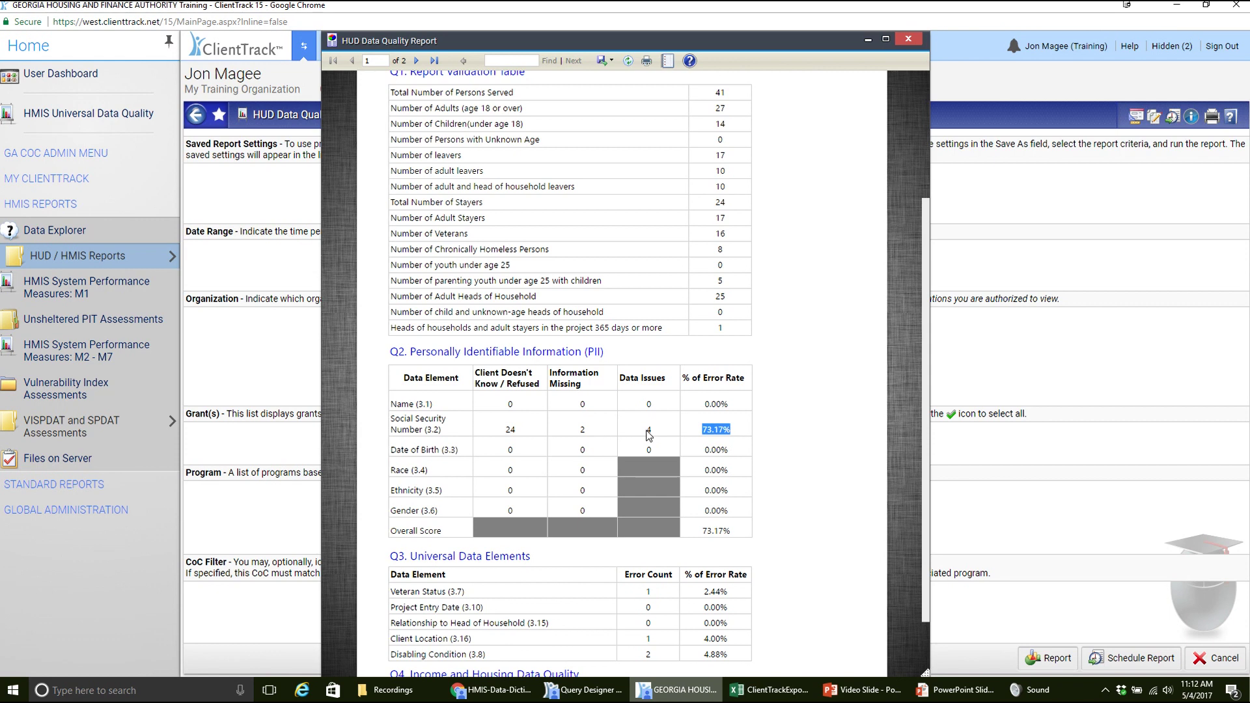
pyautogui.click(649, 430)
pyautogui.doubleClick(649, 430)
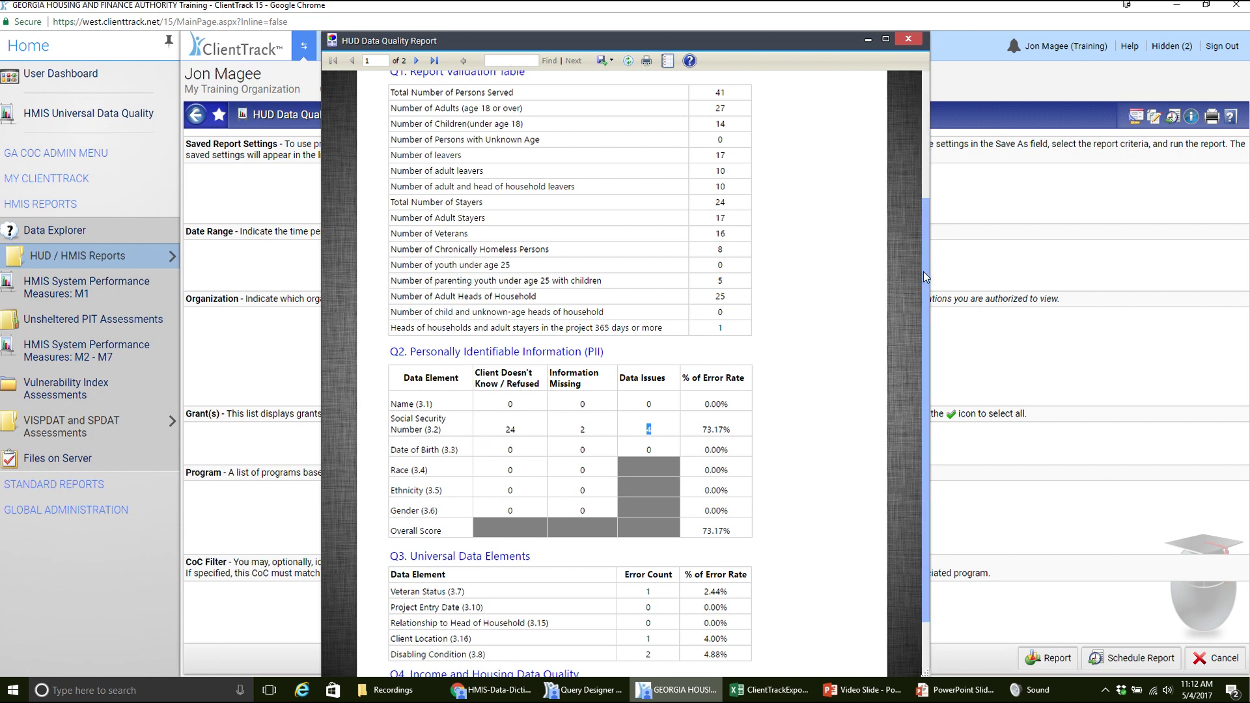
pyautogui.moveTo(923, 272); pyautogui.dragTo(896, 373)
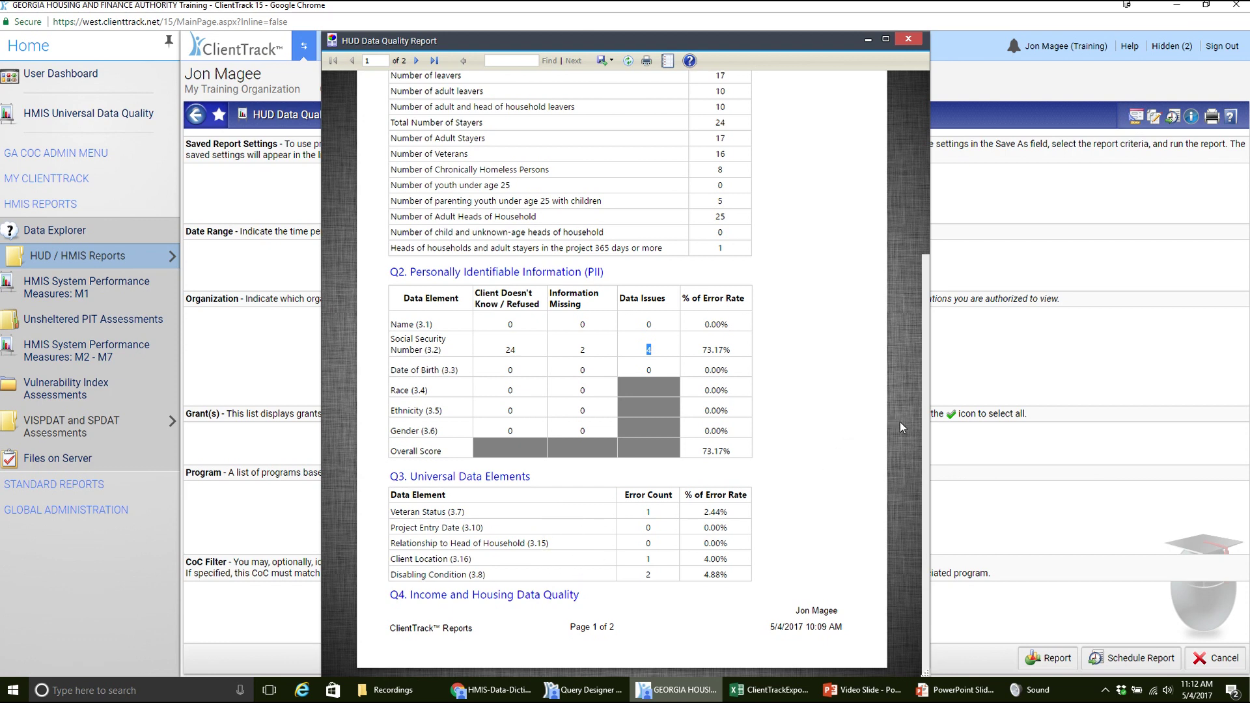
# - Review the report's second page for income, chronic homelessness, timeliness and inactive records, and return to the first page
pyautogui.click(417, 62)
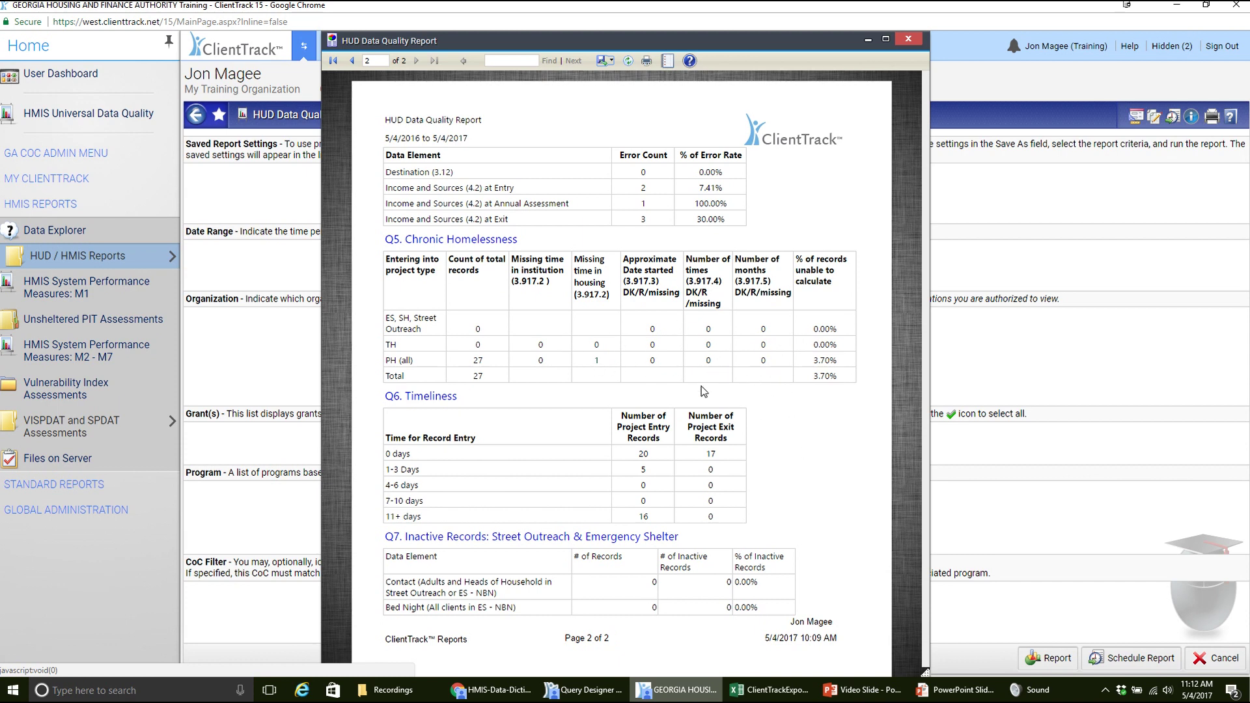
pyautogui.scroll(-1, 823, 455)
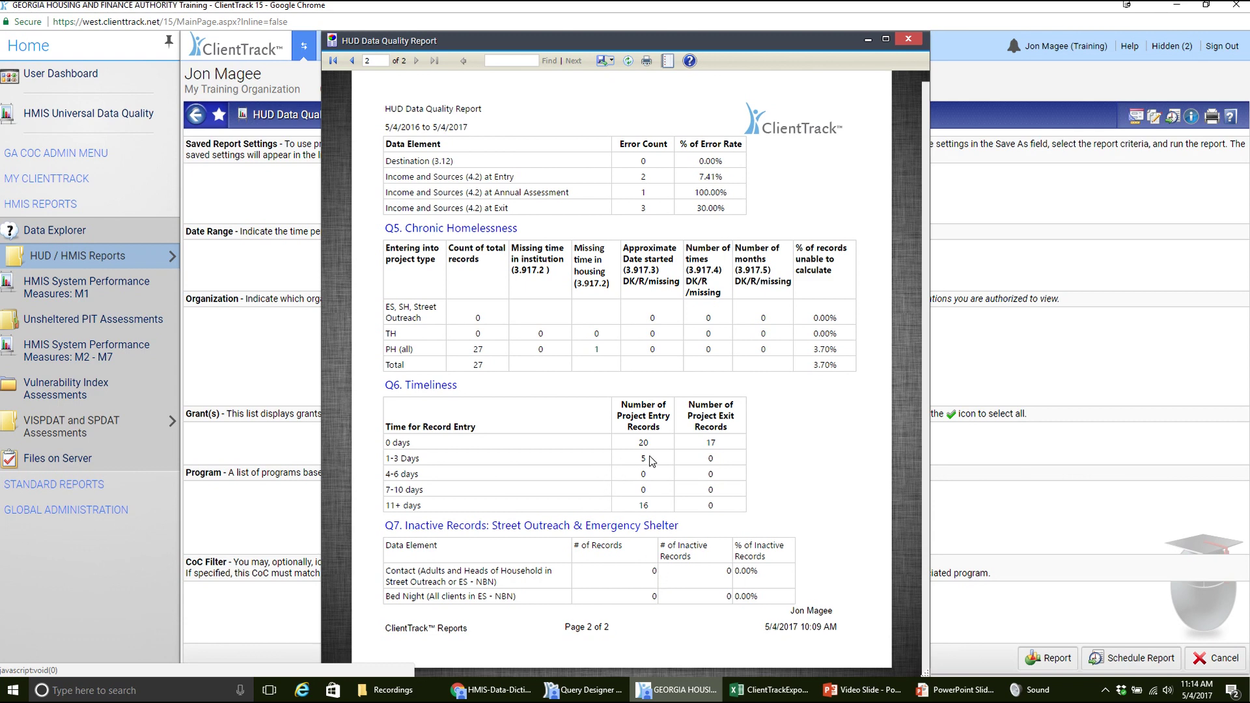
pyautogui.scroll(1, 631, 464)
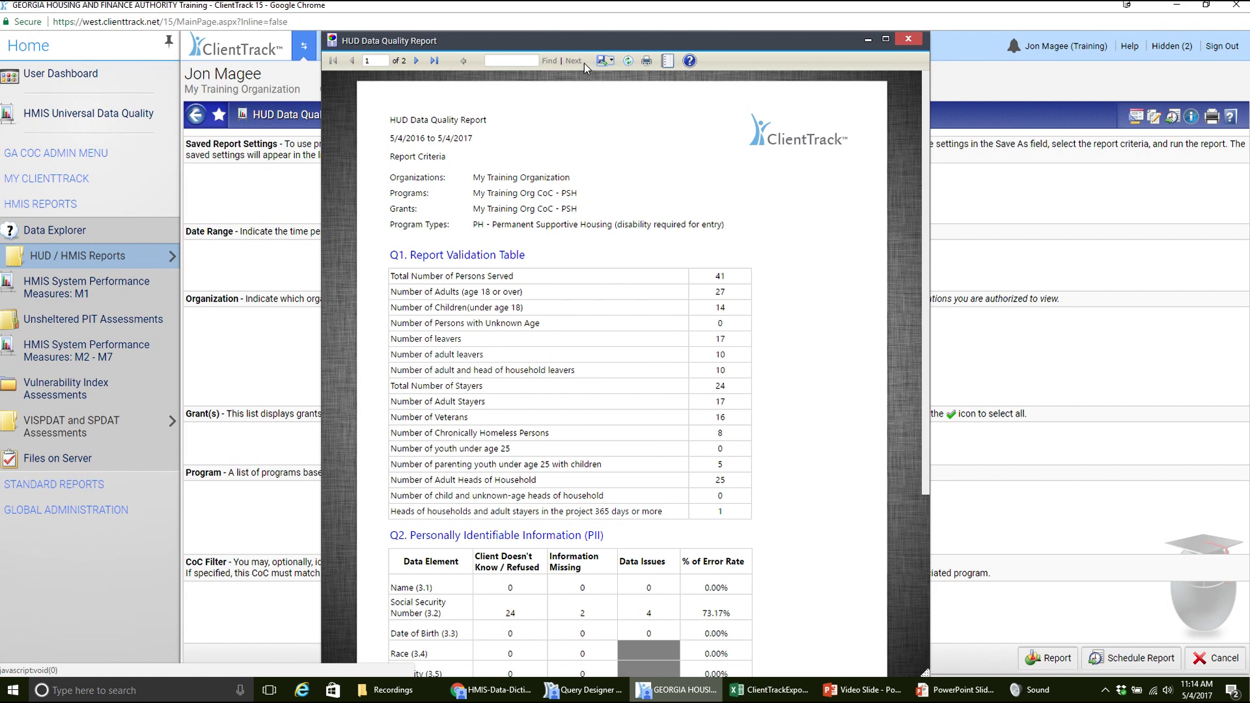
# - Minimize the current report window and close the two older HUD Data Quality Reports among the hidden windows
pyautogui.moveTo(584, 41); pyautogui.dragTo(628, 42)
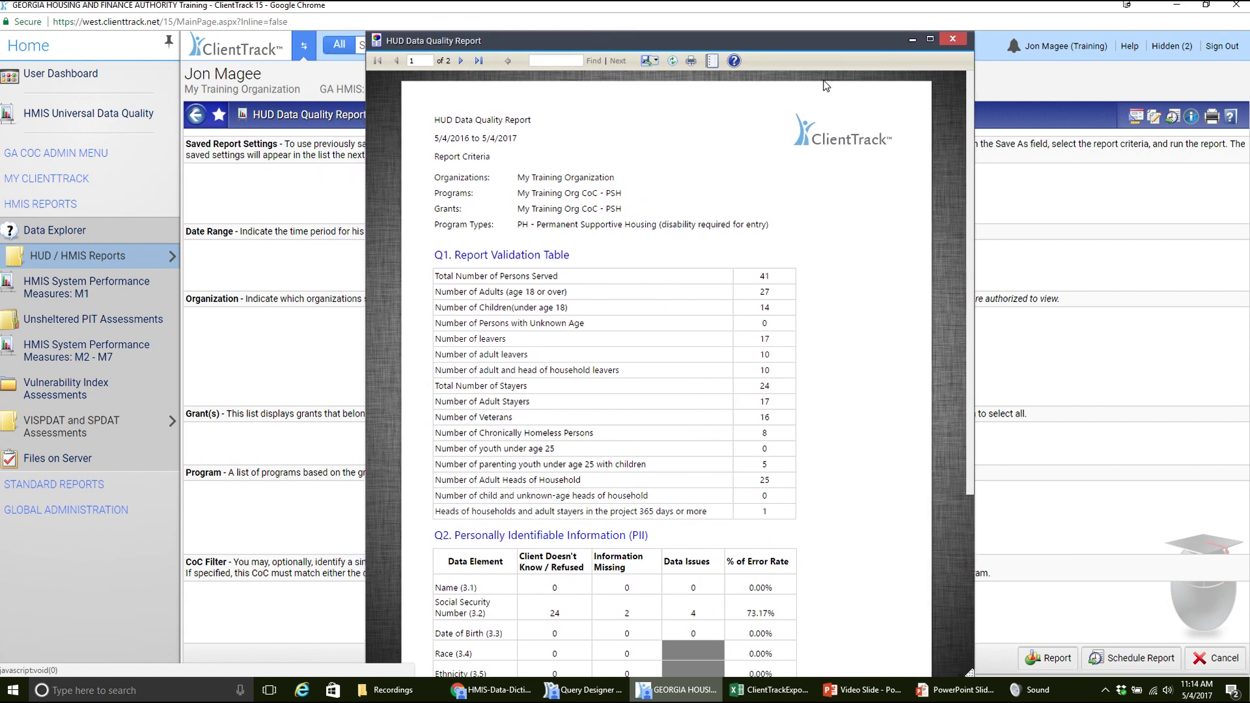
pyautogui.click(912, 41)
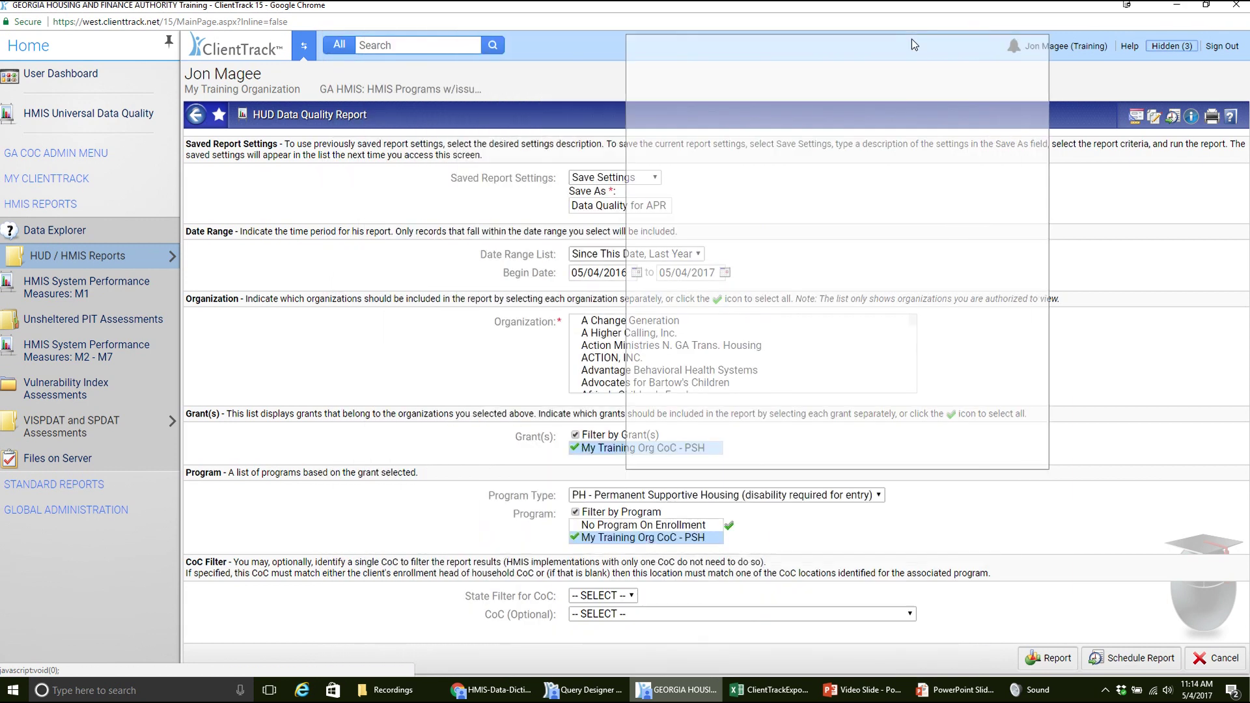
pyautogui.click(1169, 48)
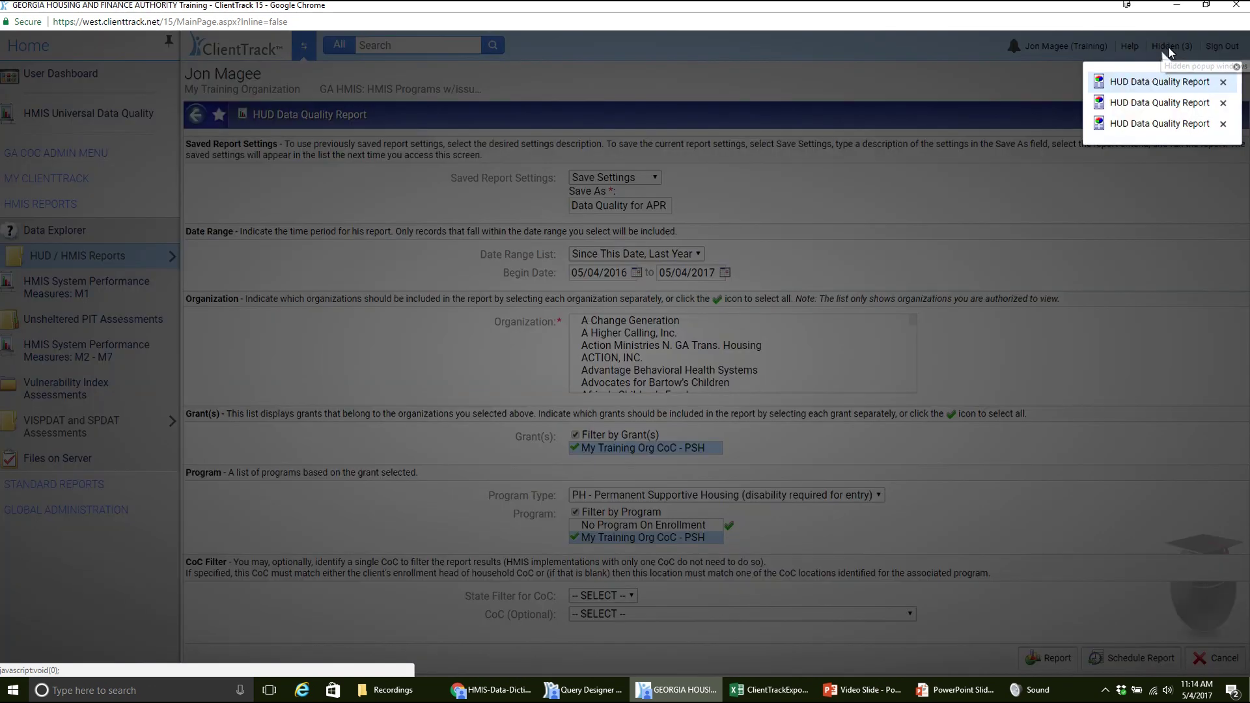
pyautogui.click(1172, 77)
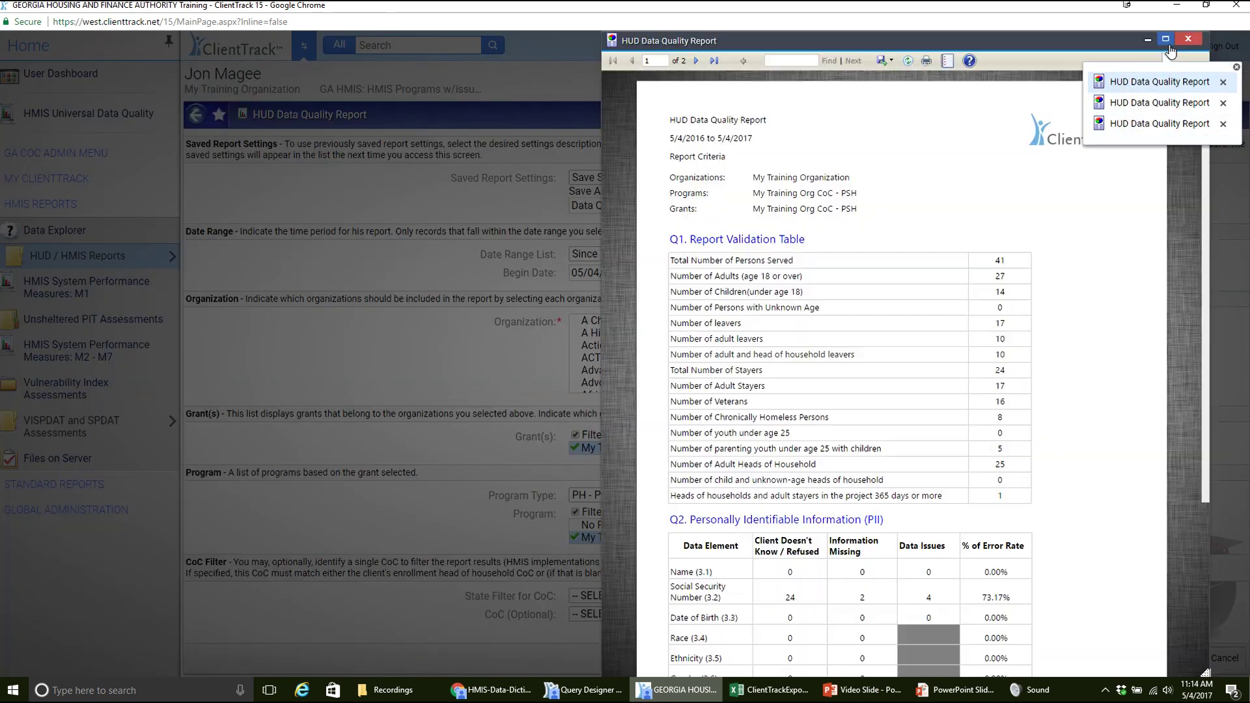
pyautogui.click(1224, 84)
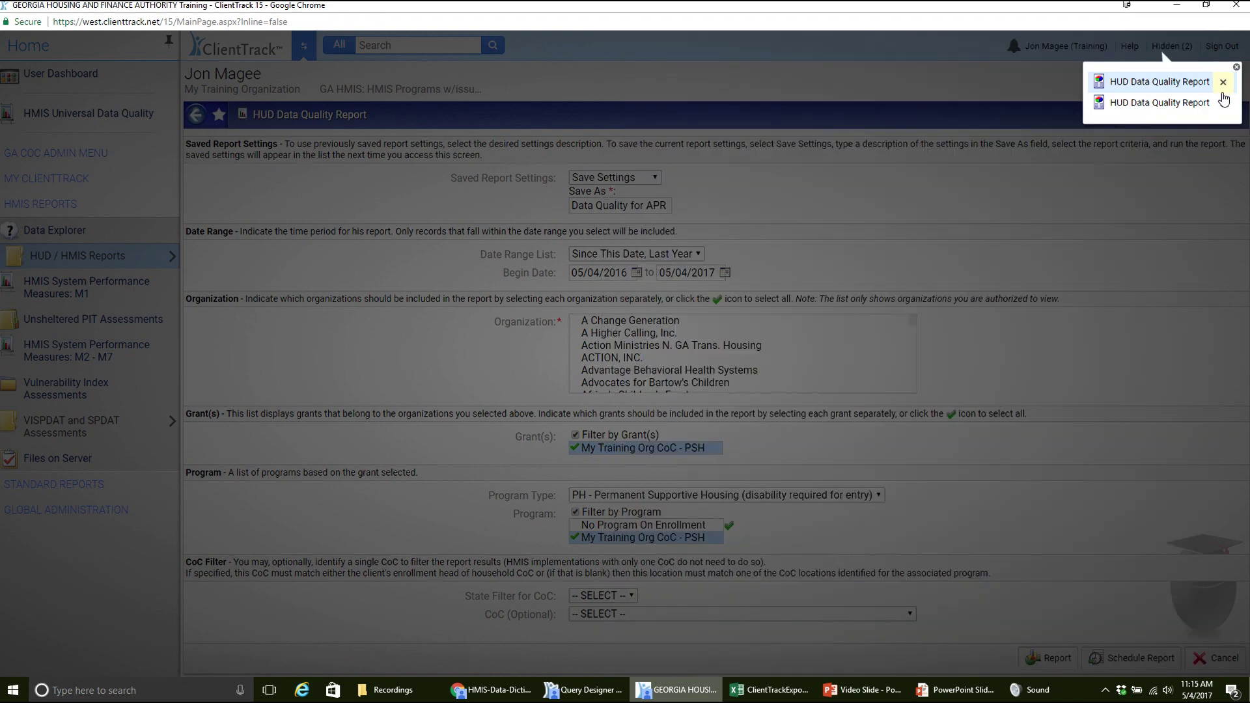
pyautogui.click(1224, 83)
# - Restore the remaining hidden HUD Data Quality Report and minimize it again
pyautogui.click(1162, 85)
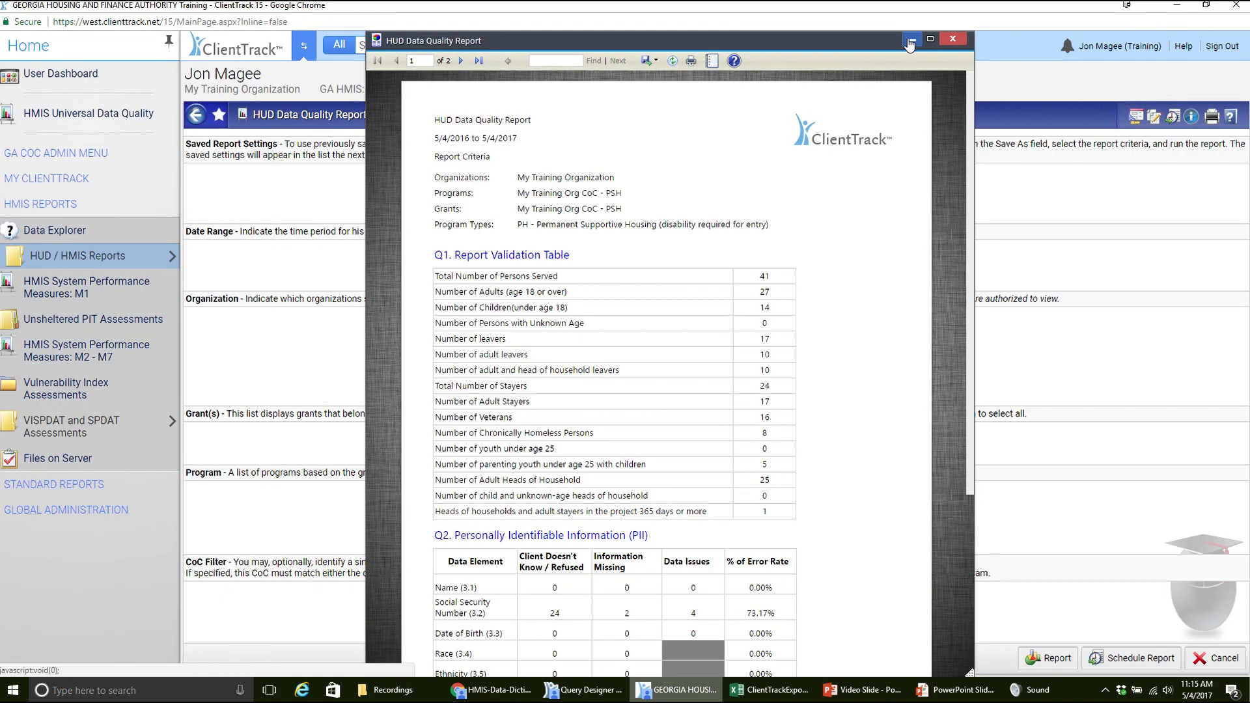
pyautogui.click(912, 39)
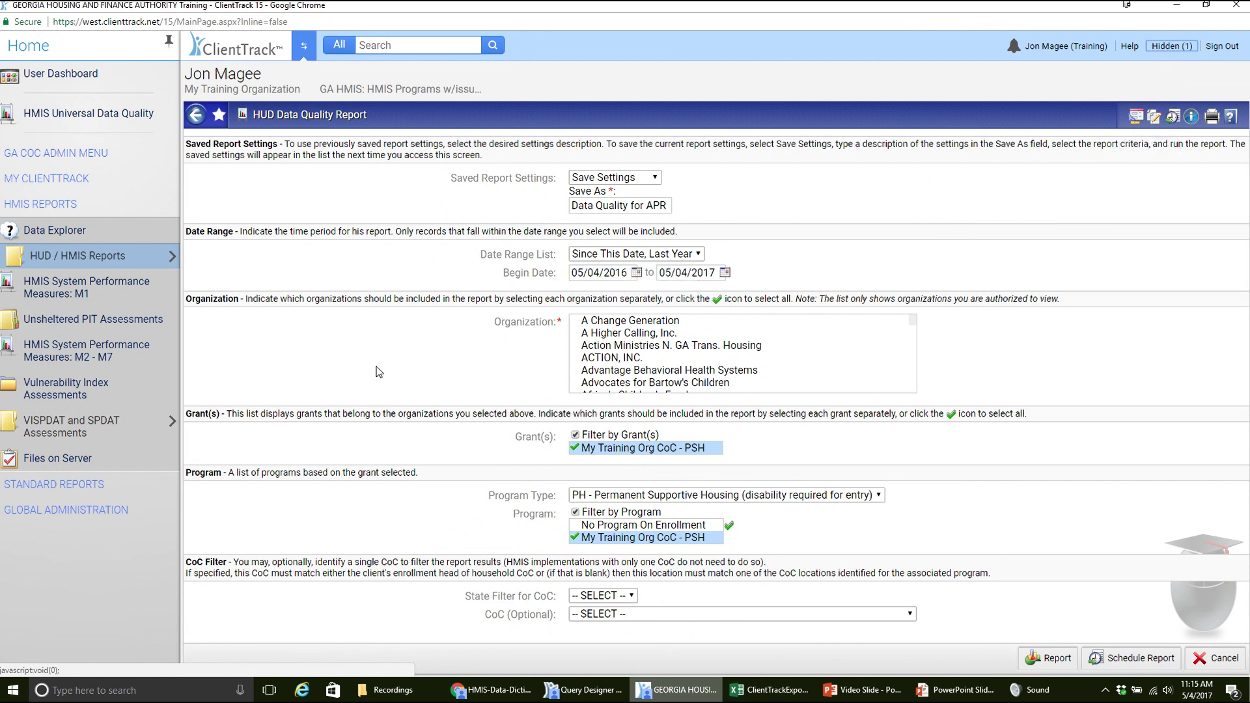
# - Open the APR-ESG & DQ Detail Export under HUD / HMIS Reports and select the My Training Org CoC - PSH program
pyautogui.click(131, 260)
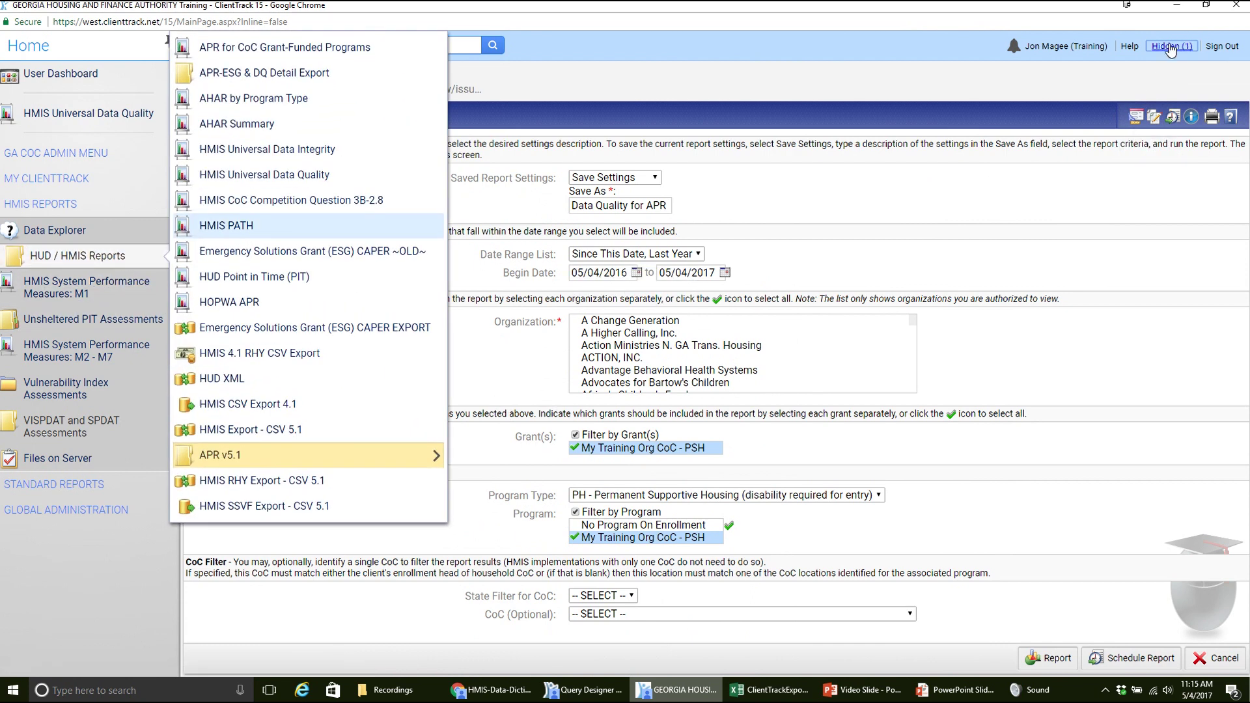
pyautogui.click(93, 259)
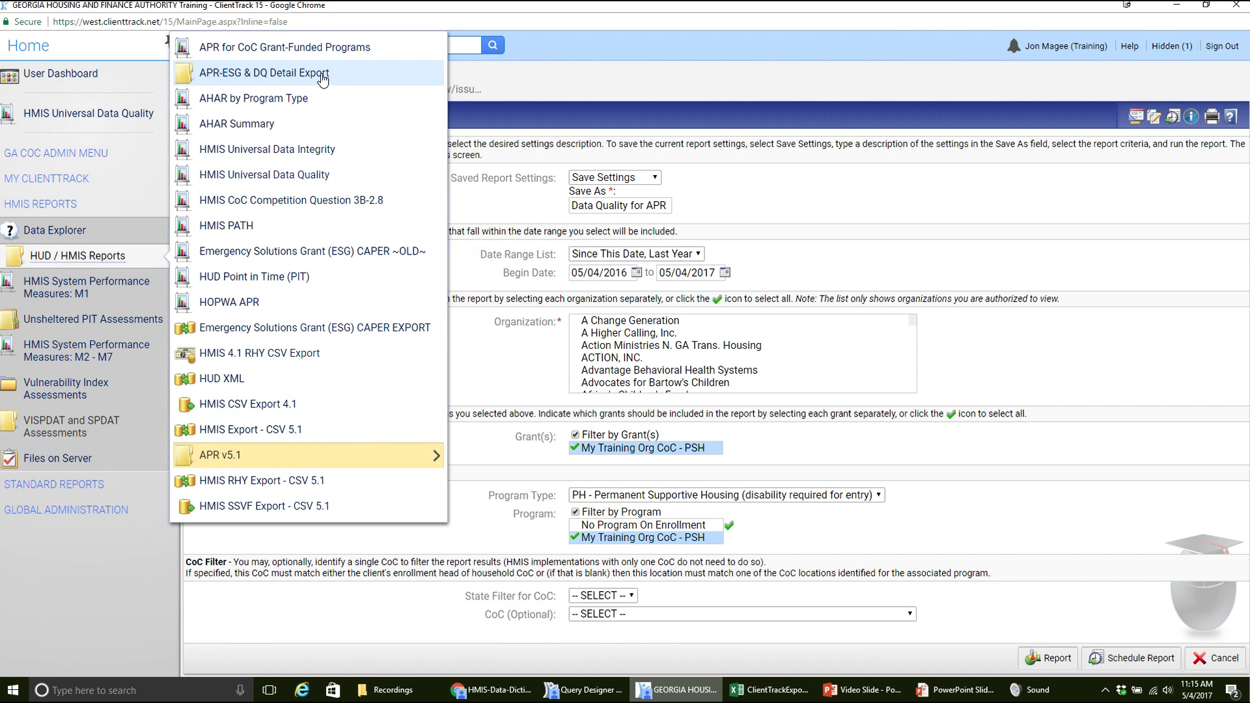
pyautogui.click(323, 79)
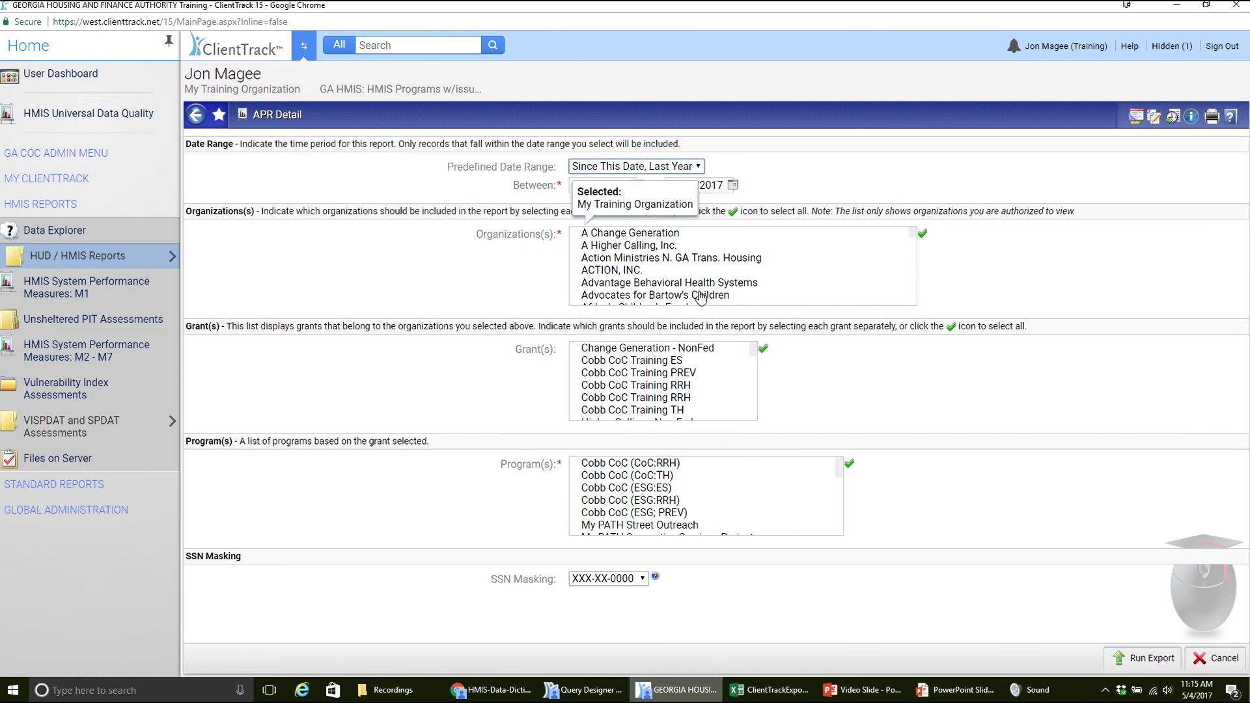
pyautogui.moveTo(840, 466); pyautogui.dragTo(839, 508)
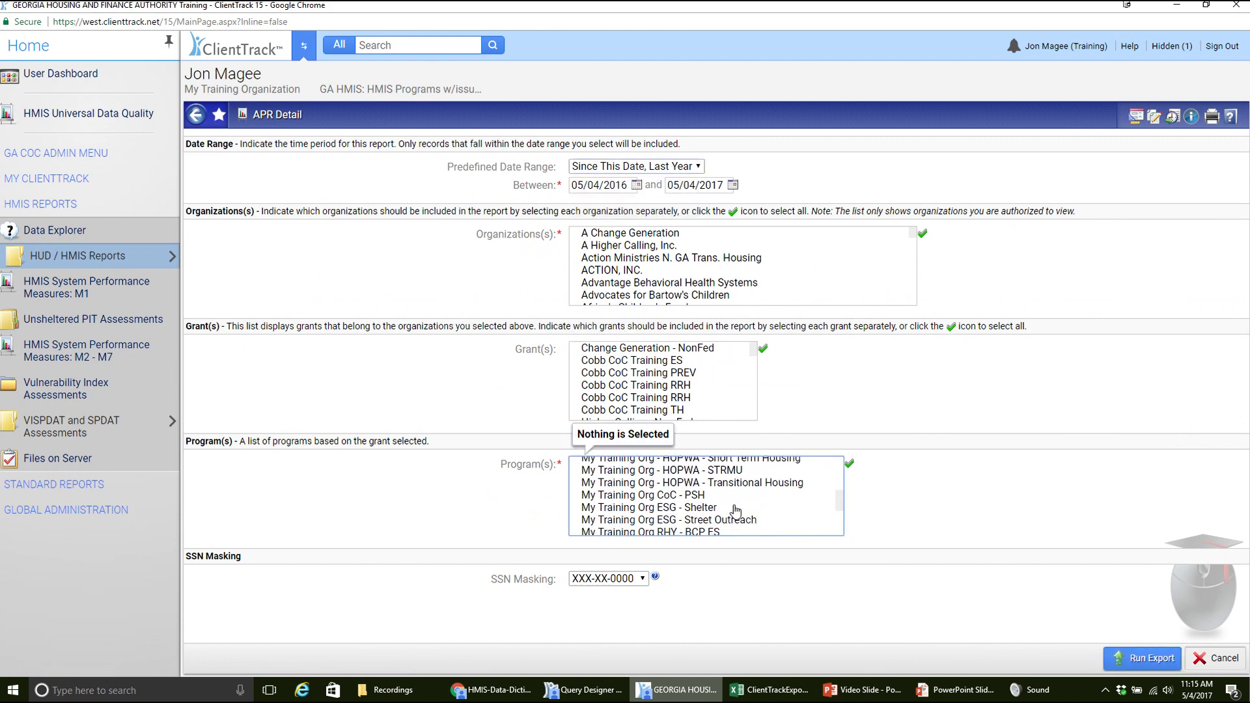
pyautogui.click(665, 498)
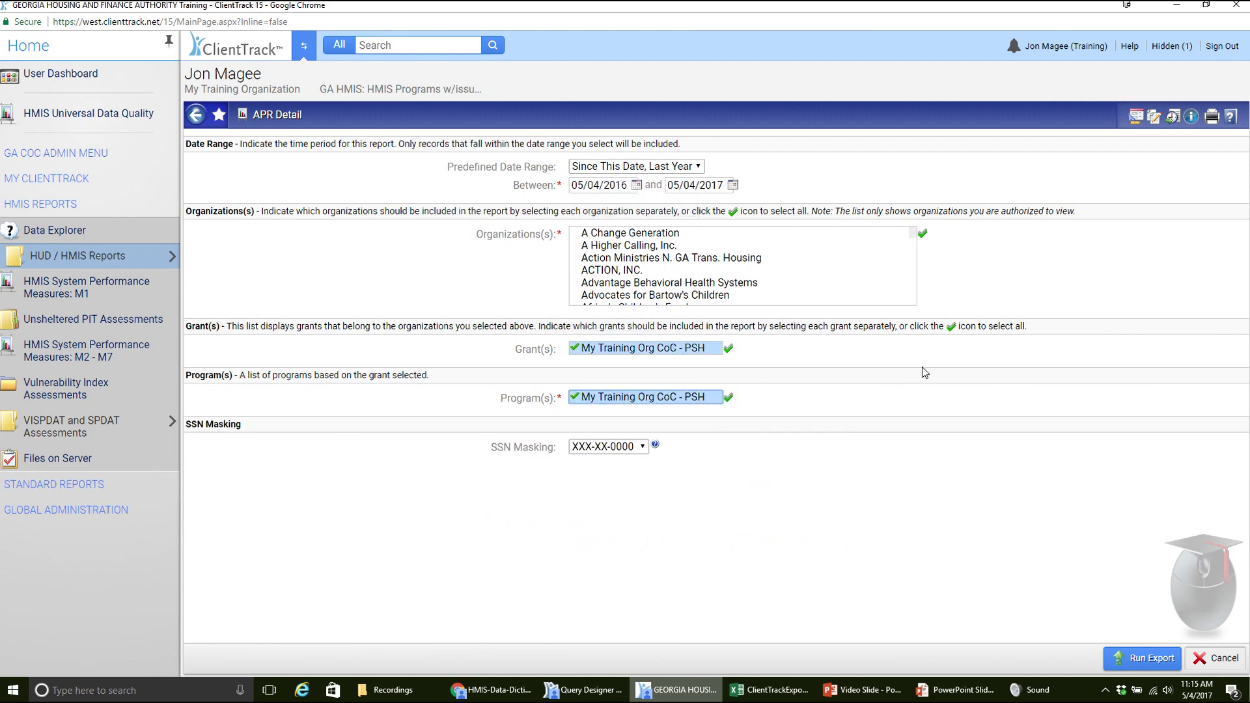
# - Run the APR Detail export with encryption, enter and confirm the export password, and acknowledge the queue message
pyautogui.click(1140, 663)
pyautogui.click(1133, 660)
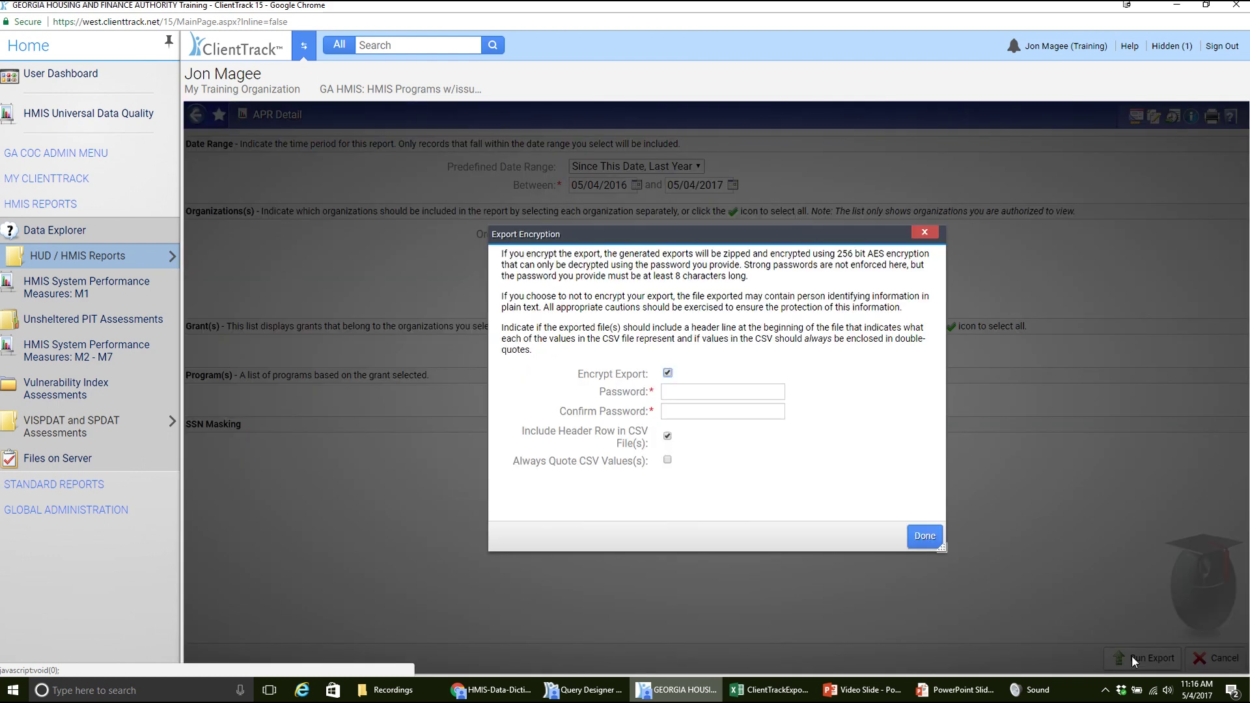
pyautogui.click(686, 390)
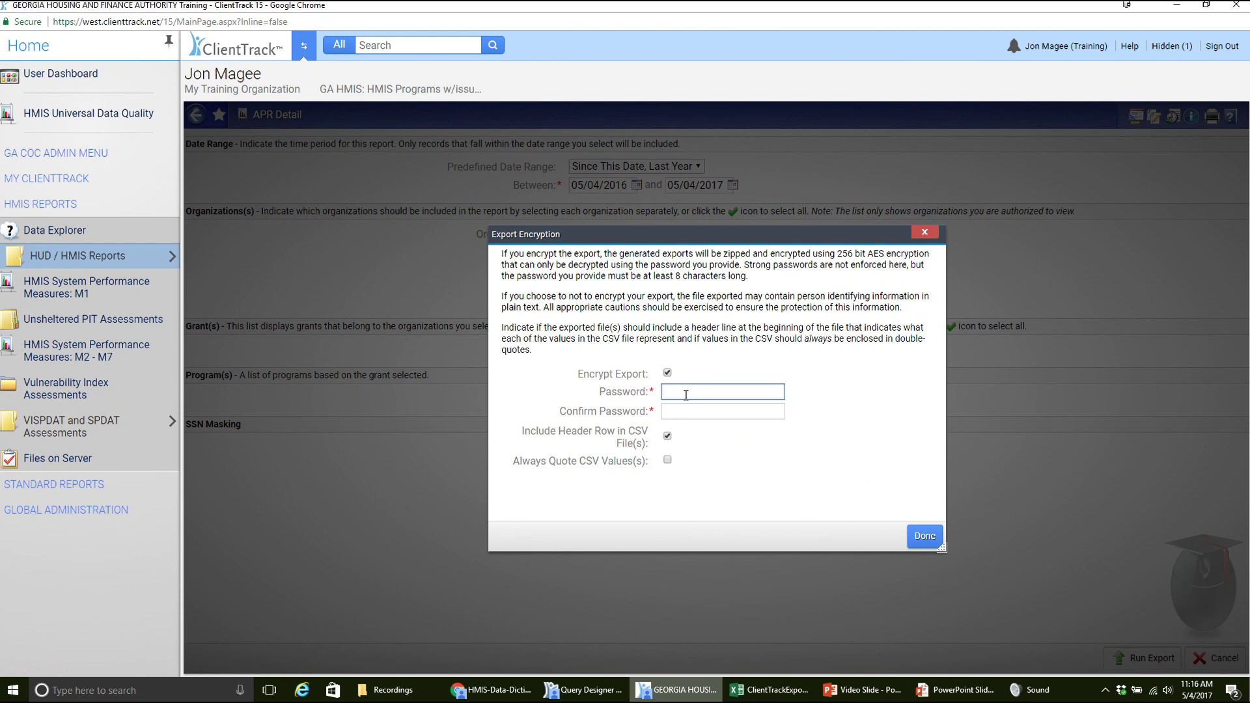
pyautogui.write('•••••••••')
pyautogui.click(679, 412)
pyautogui.write('••••••••')
pyautogui.click(925, 537)
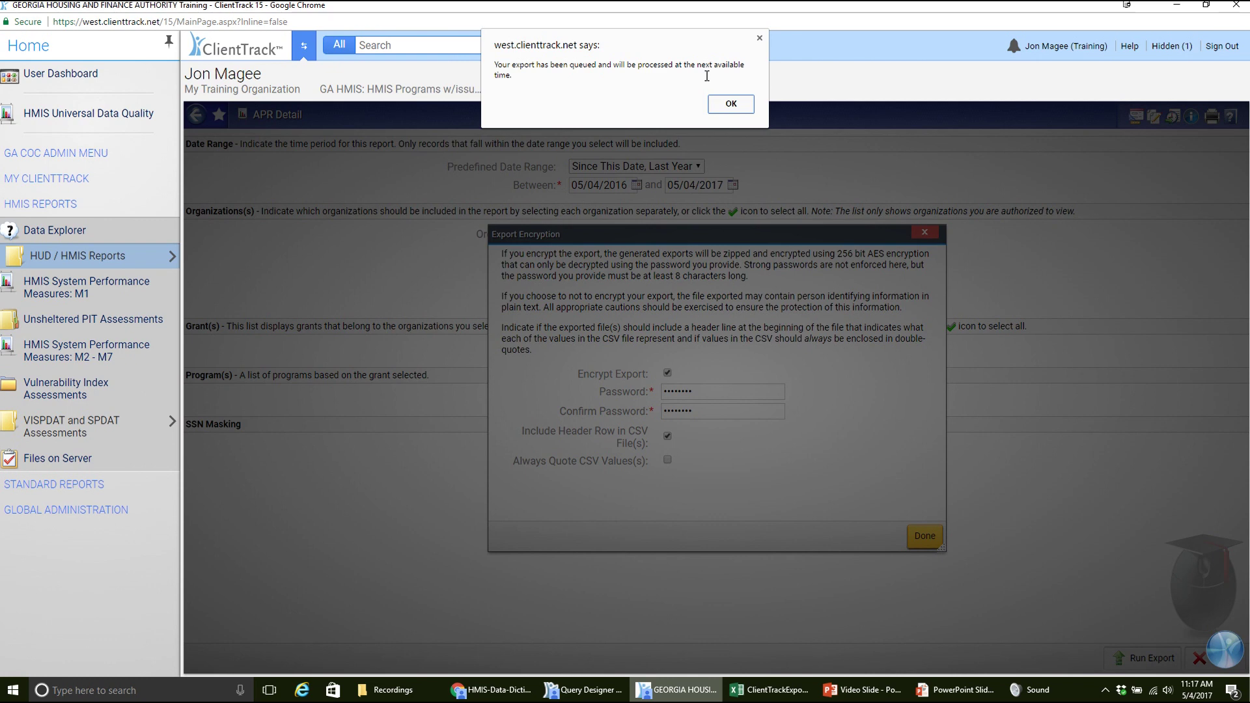
pyautogui.click(729, 105)
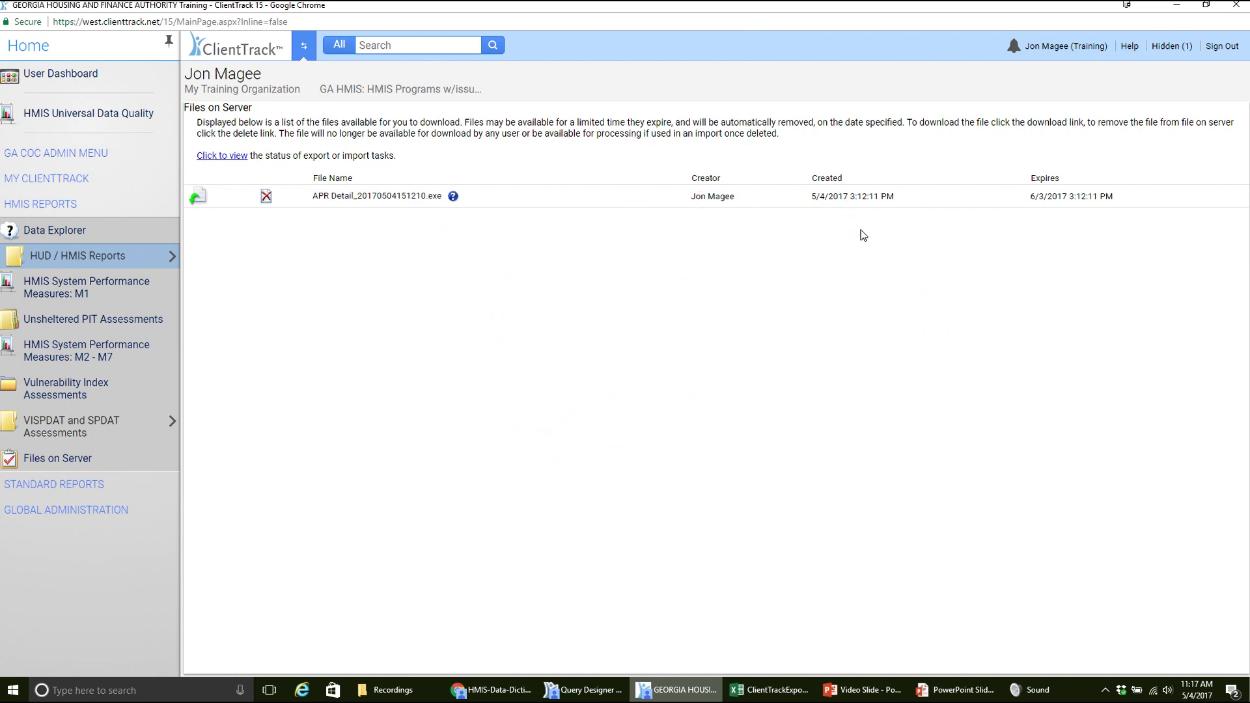
# - Open Files on Server and check the status of the queued APR Detail export in the task list
pyautogui.moveTo(312, 195); pyautogui.dragTo(360, 194)
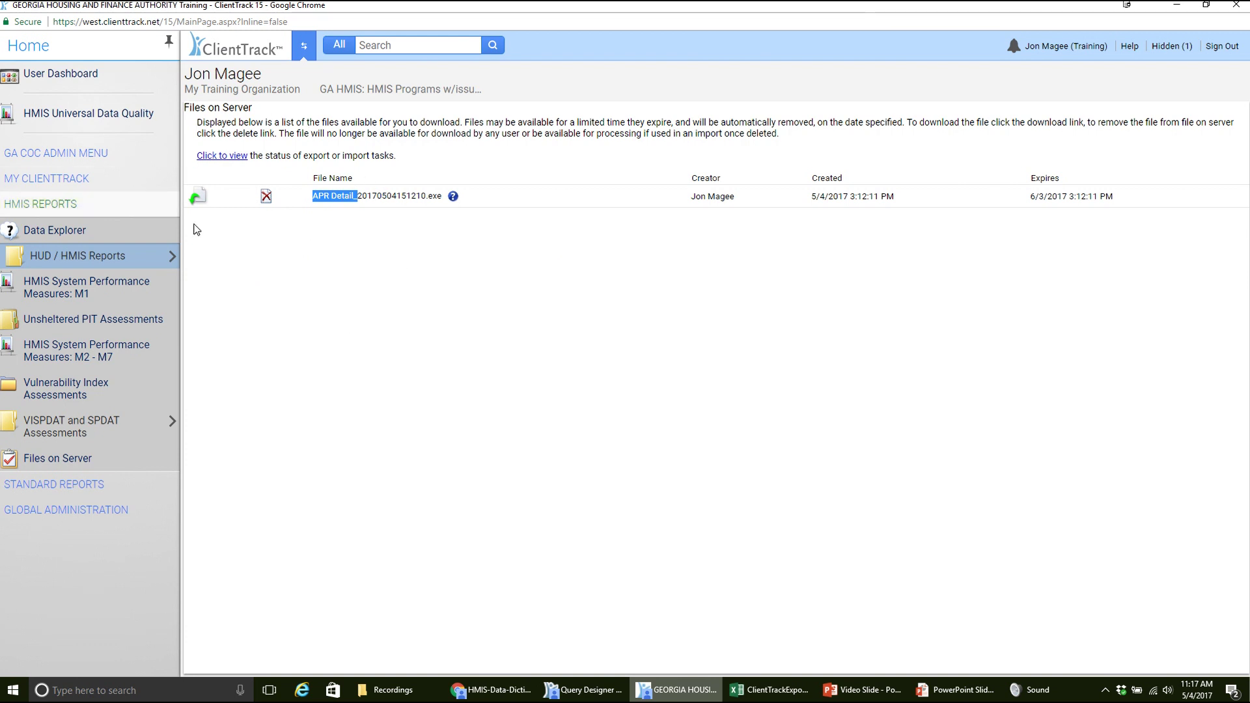
pyautogui.moveTo(257, 108); pyautogui.dragTo(183, 108)
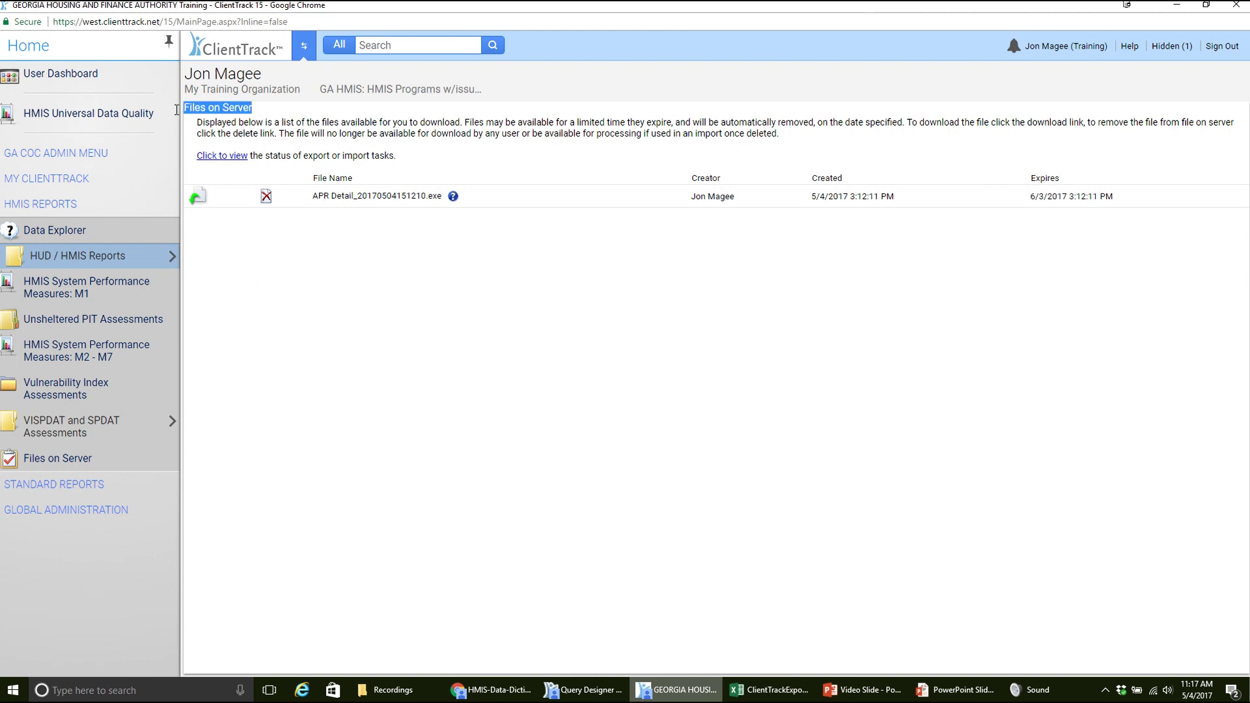
pyautogui.click(62, 459)
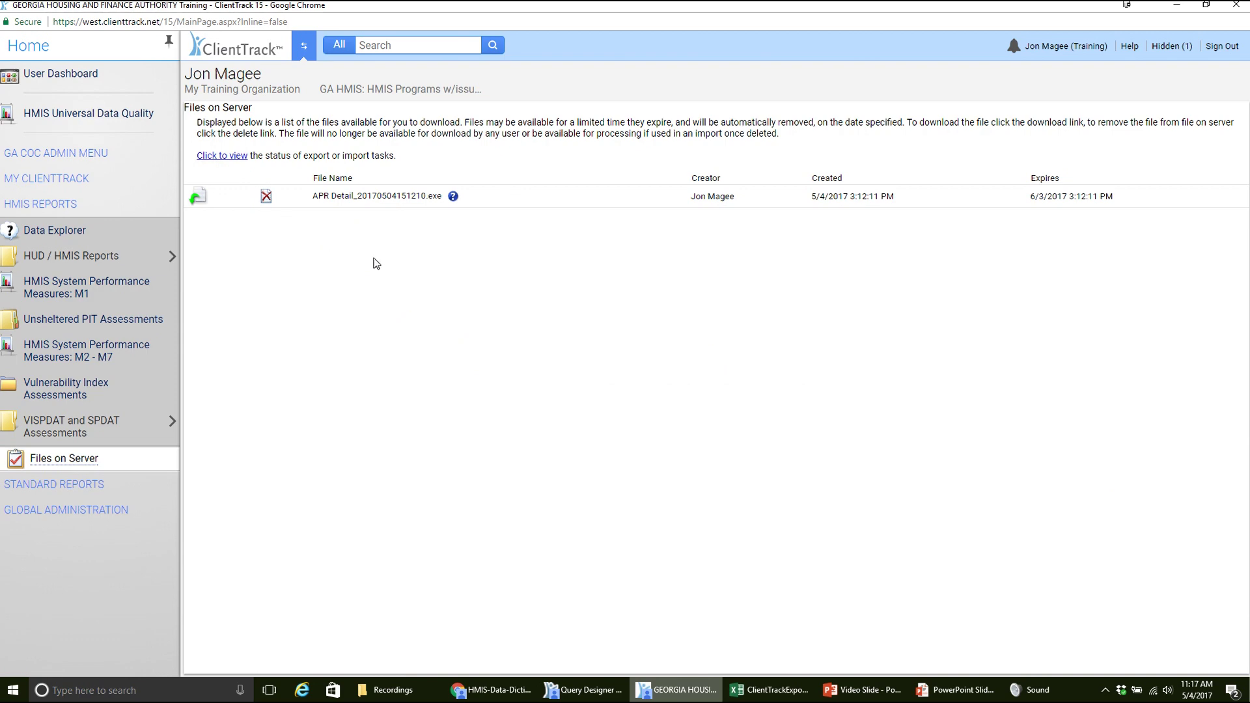
pyautogui.click(226, 157)
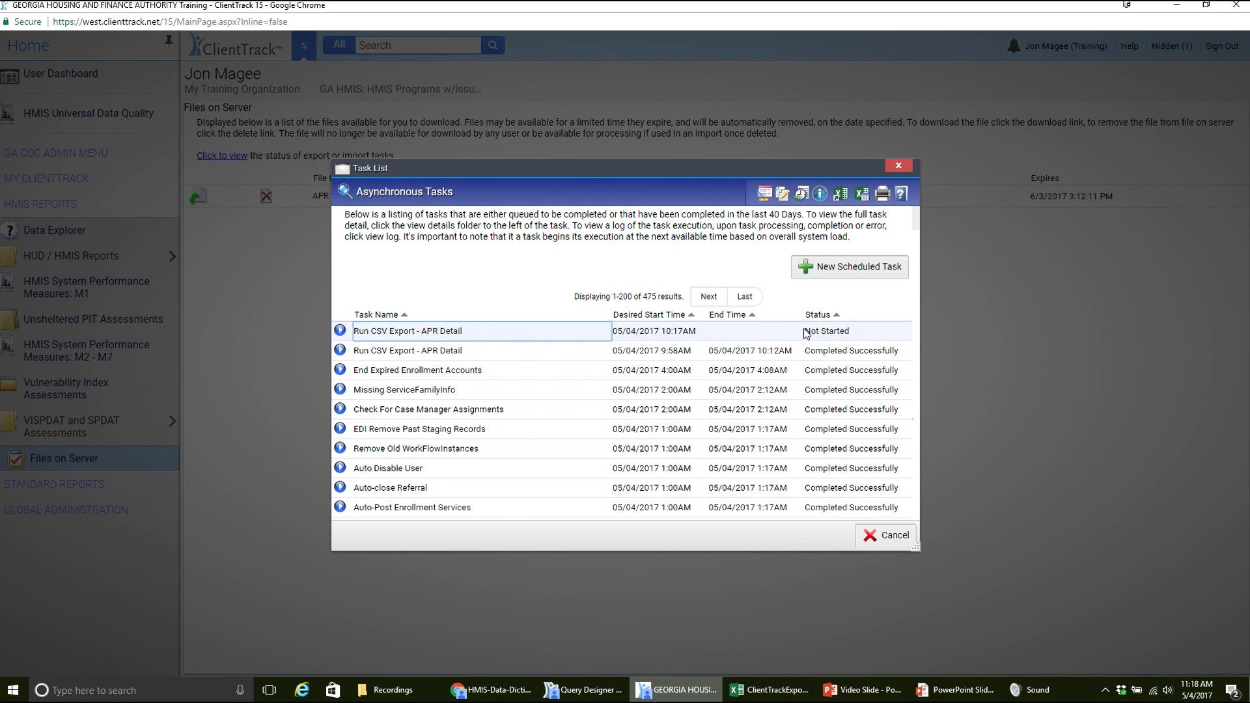
pyautogui.moveTo(804, 331); pyautogui.dragTo(849, 332)
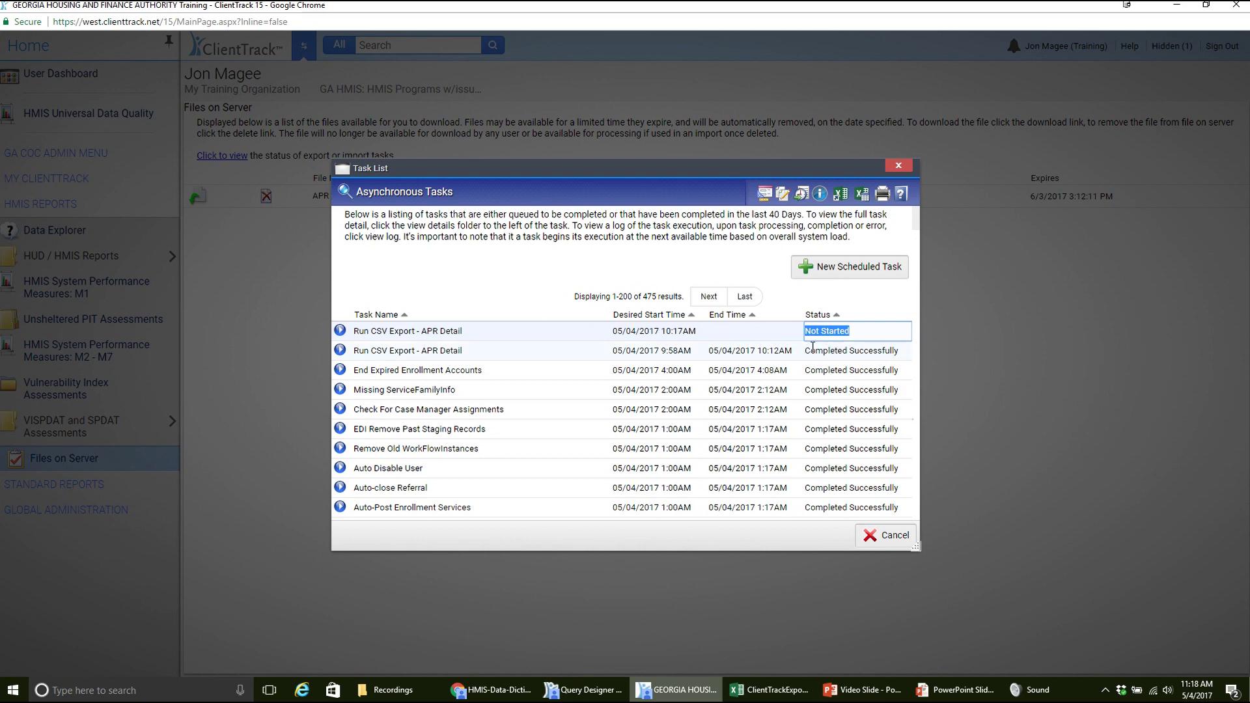
pyautogui.click(898, 165)
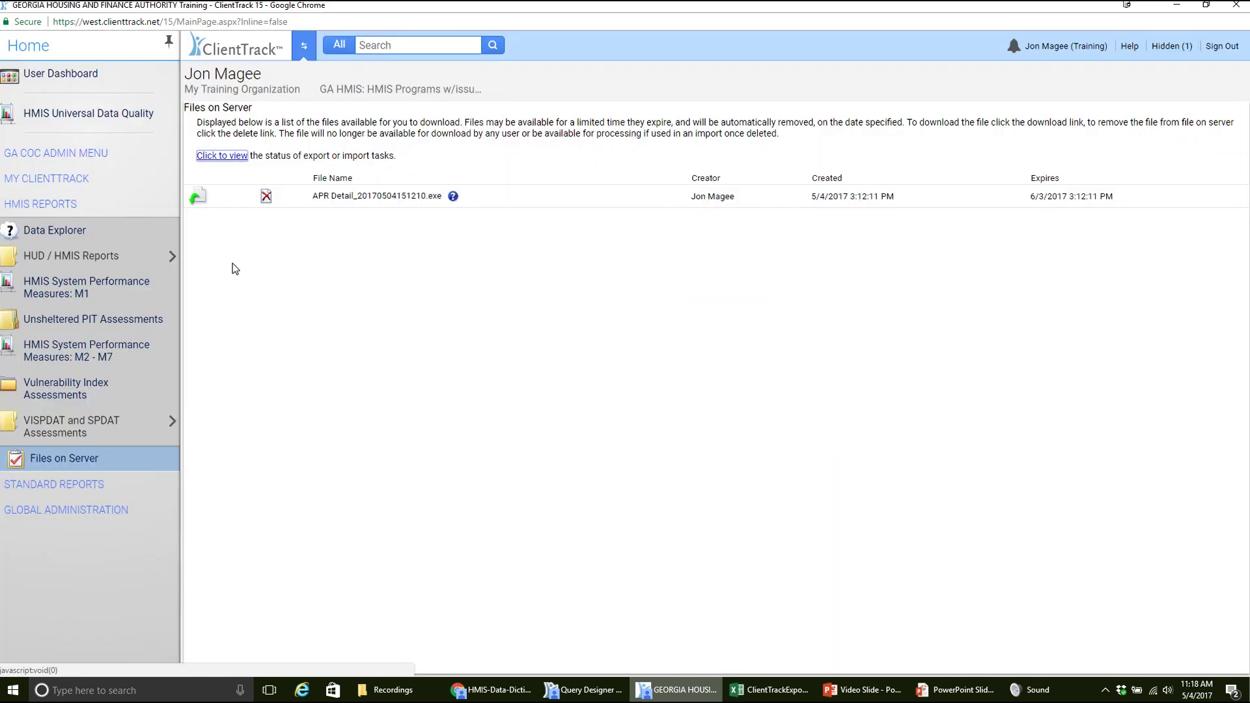
# - View the details of the queued Run CSV Export - APR Detail task to find the export password in its parameters
pyautogui.click(222, 157)
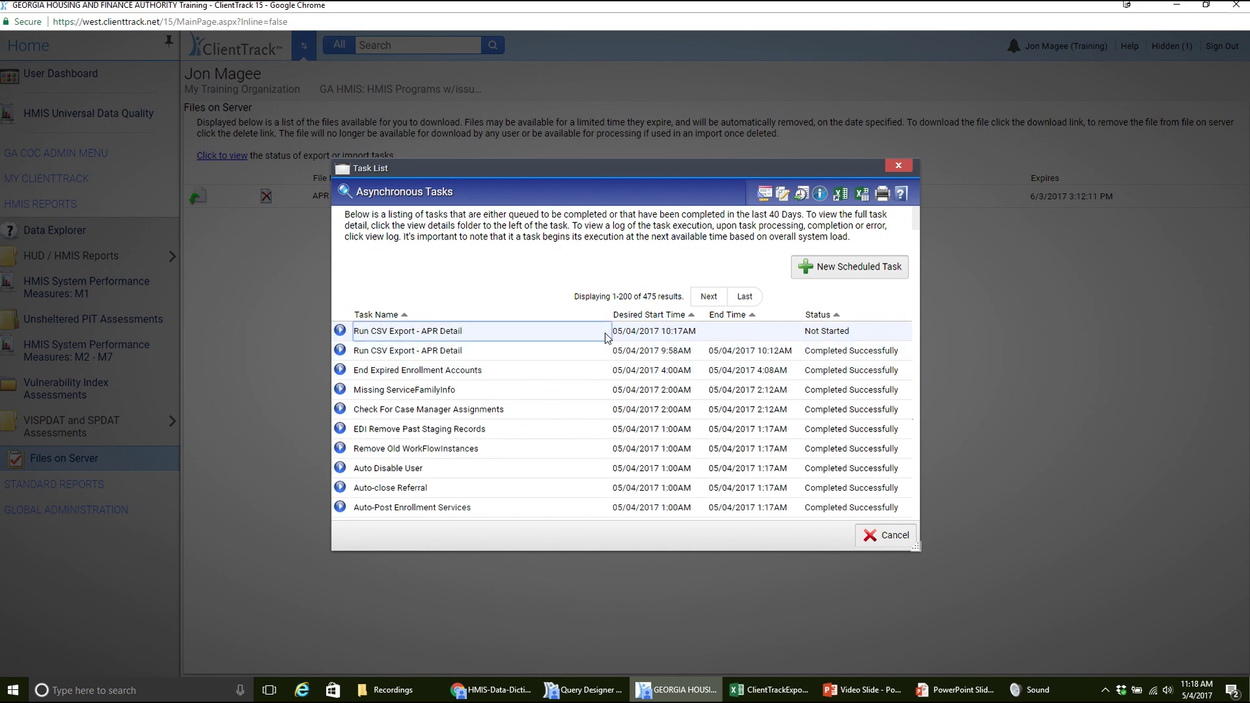
pyautogui.click(339, 332)
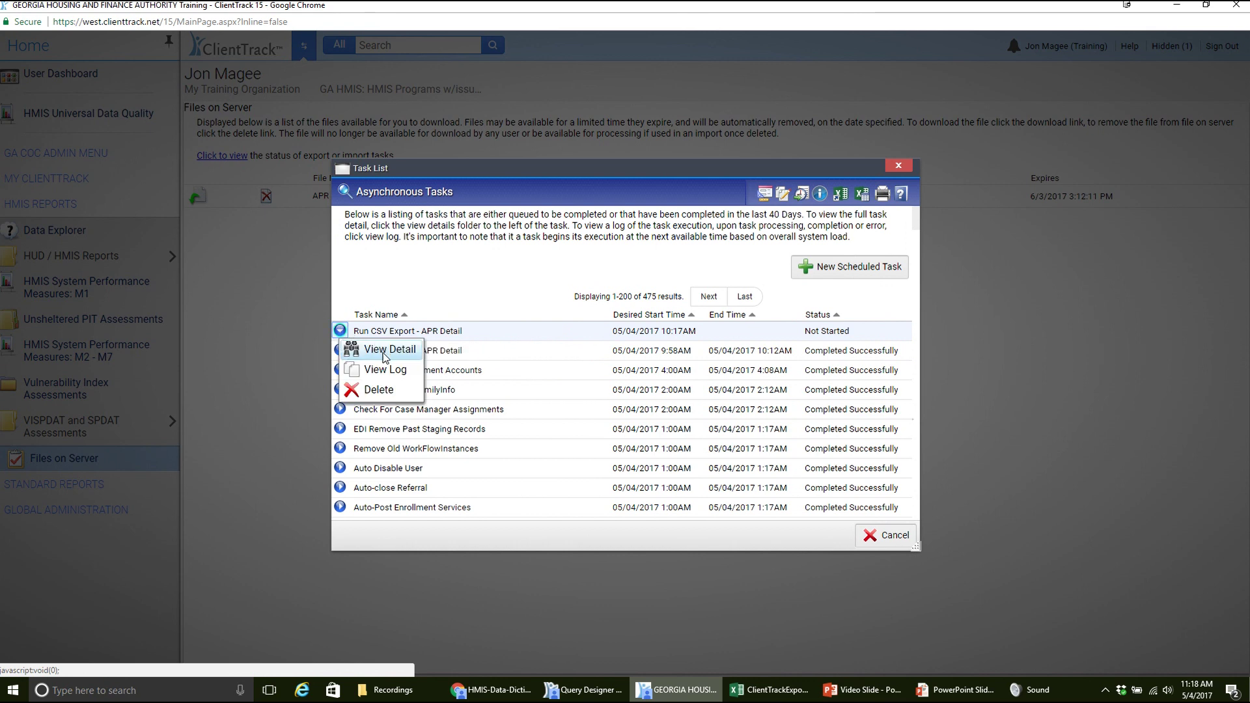
pyautogui.click(383, 353)
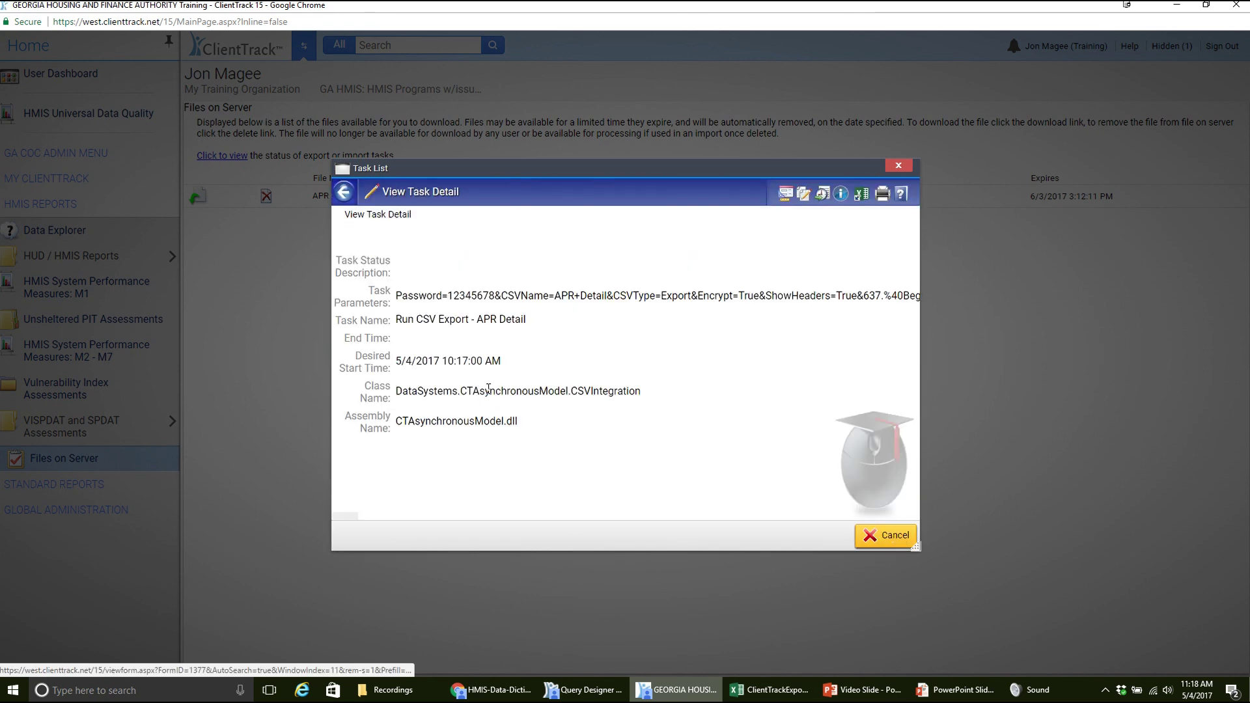
pyautogui.moveTo(448, 296); pyautogui.dragTo(496, 297)
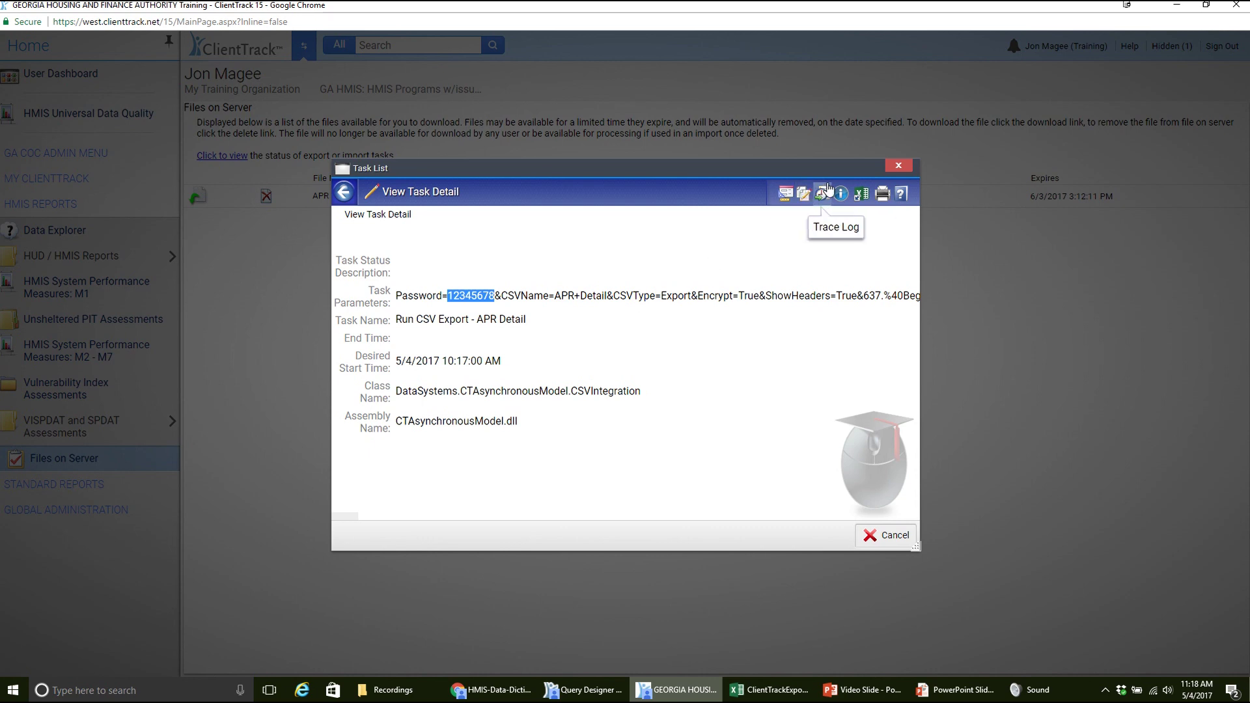
pyautogui.click(898, 166)
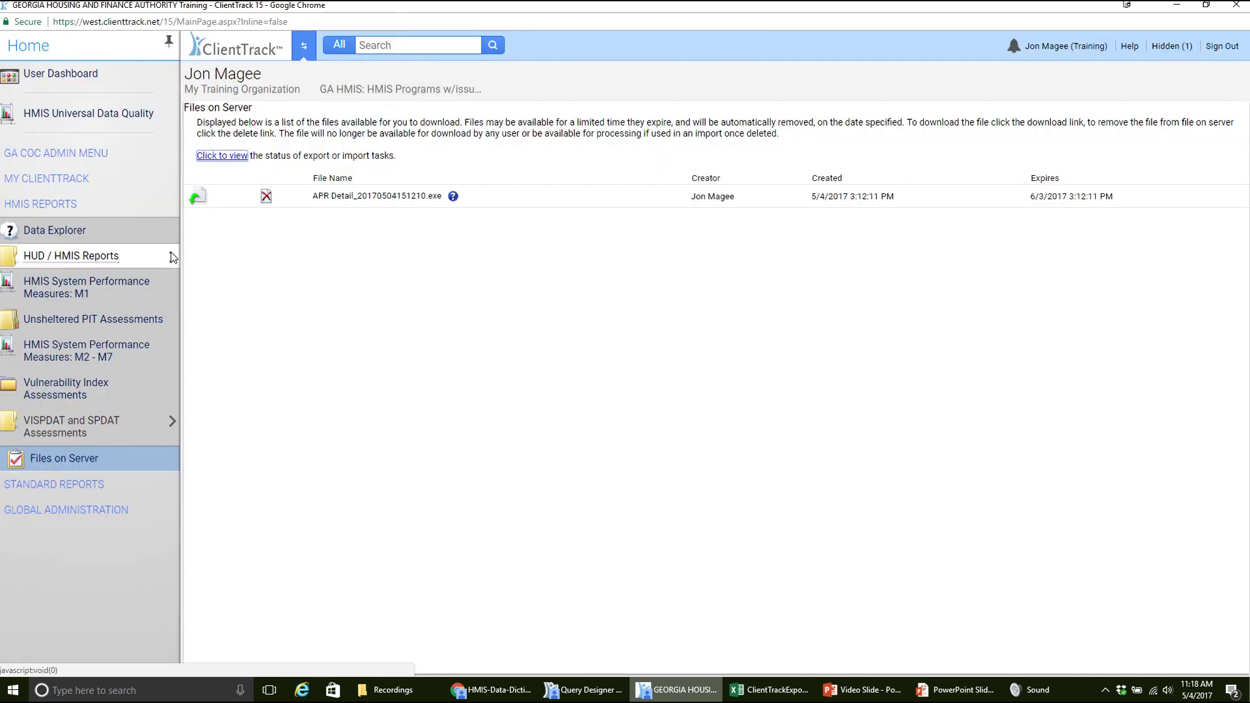
# - Reopen the queued export's task detail, highlight the password in Task Parameters, and return to the server file list
pyautogui.click(233, 157)
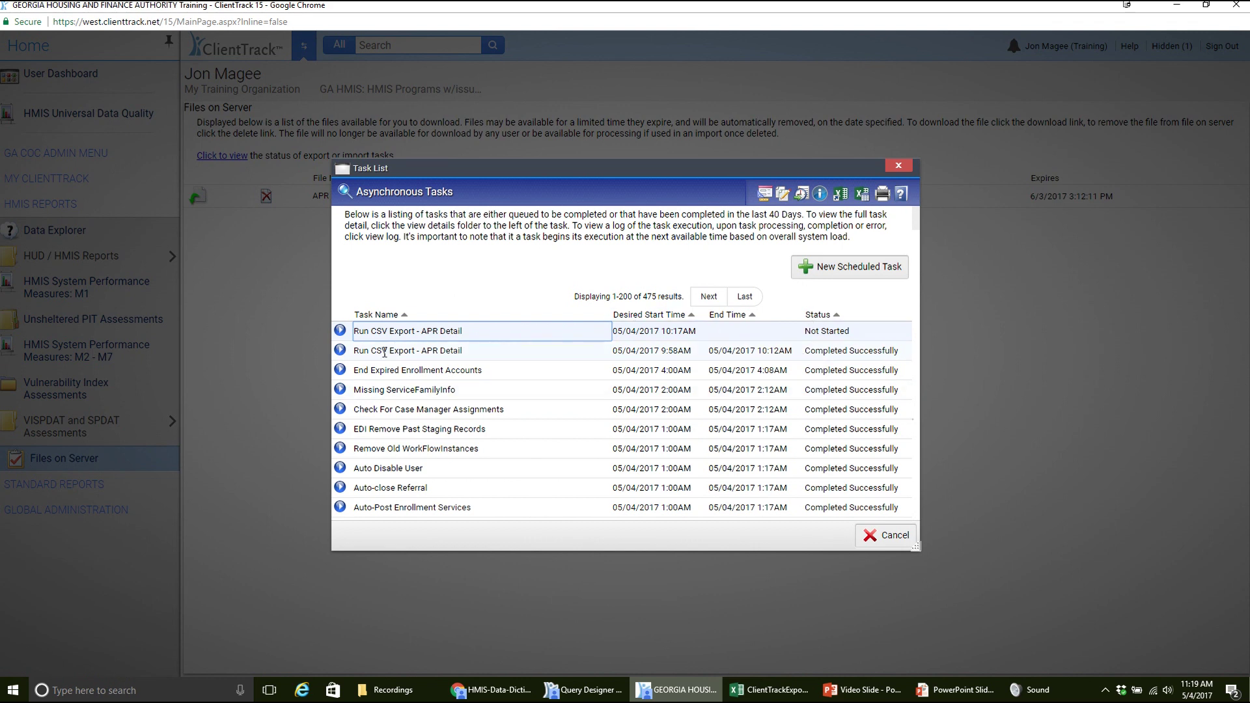
pyautogui.click(340, 332)
pyautogui.click(365, 349)
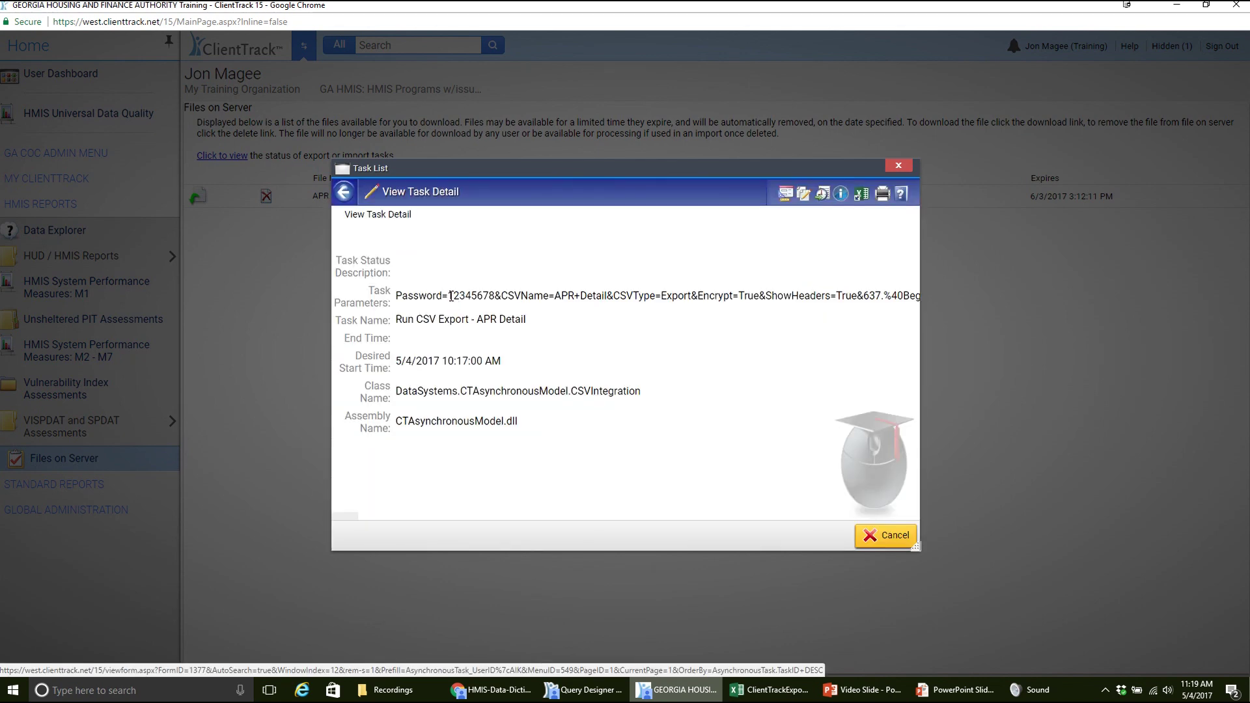
pyautogui.moveTo(447, 296); pyautogui.dragTo(495, 297)
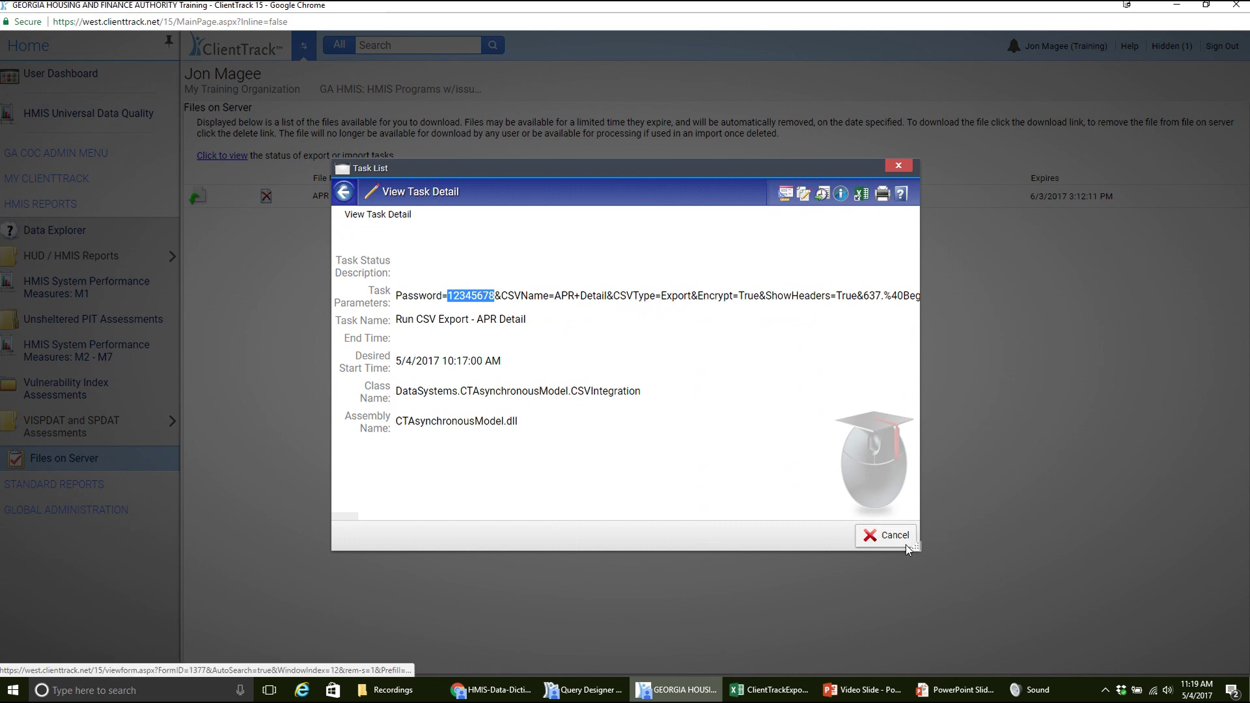
pyautogui.click(886, 540)
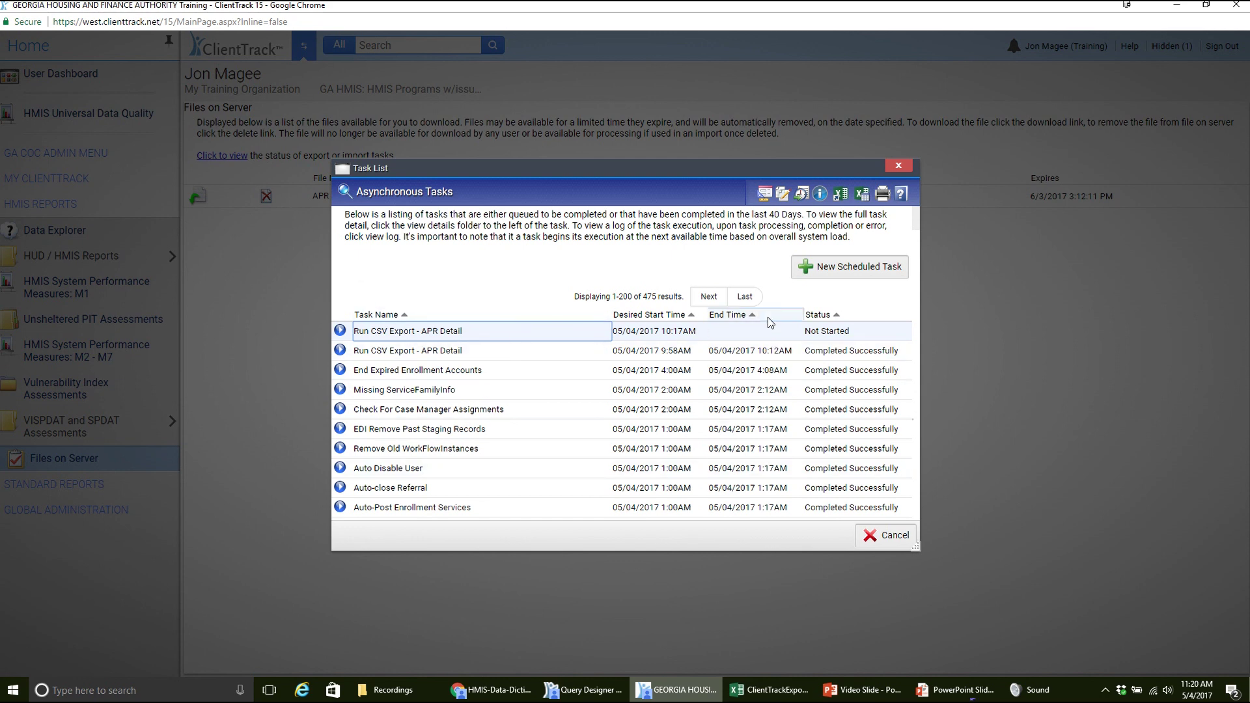
pyautogui.click(897, 165)
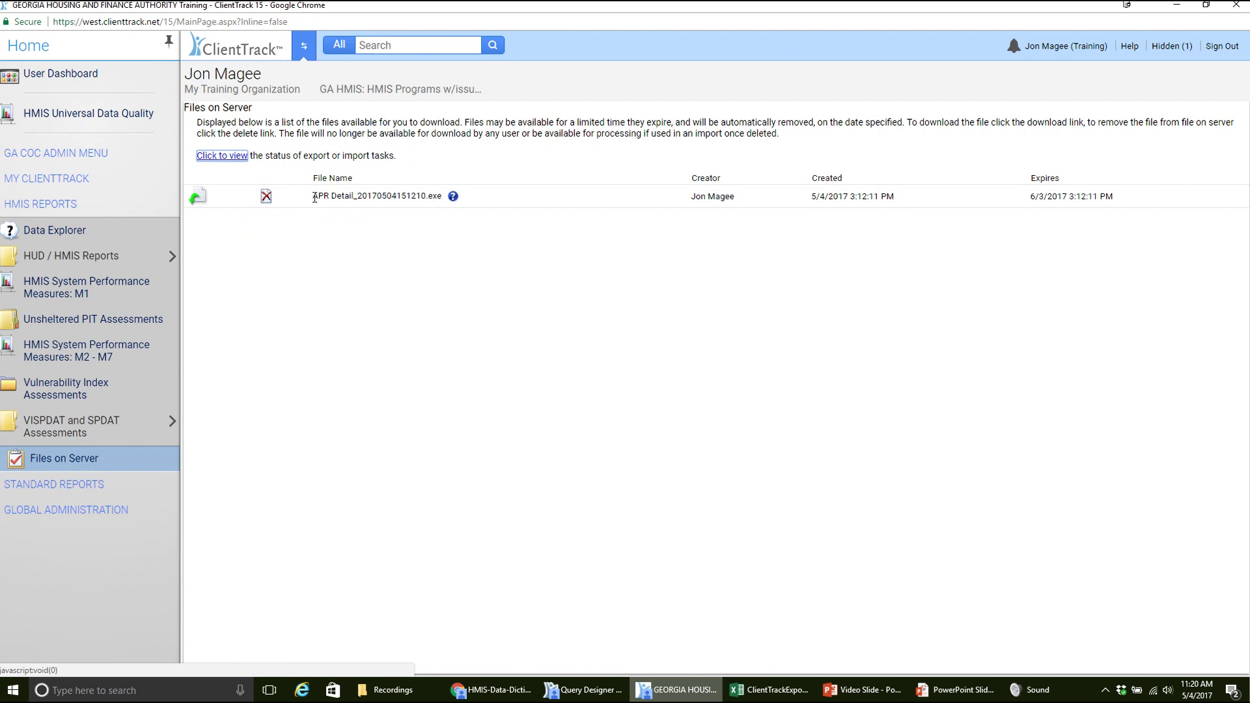
# - Download APR Detail_20170504151210.exe from the server and show the downloaded file in its folder
pyautogui.moveTo(313, 196); pyautogui.dragTo(353, 196)
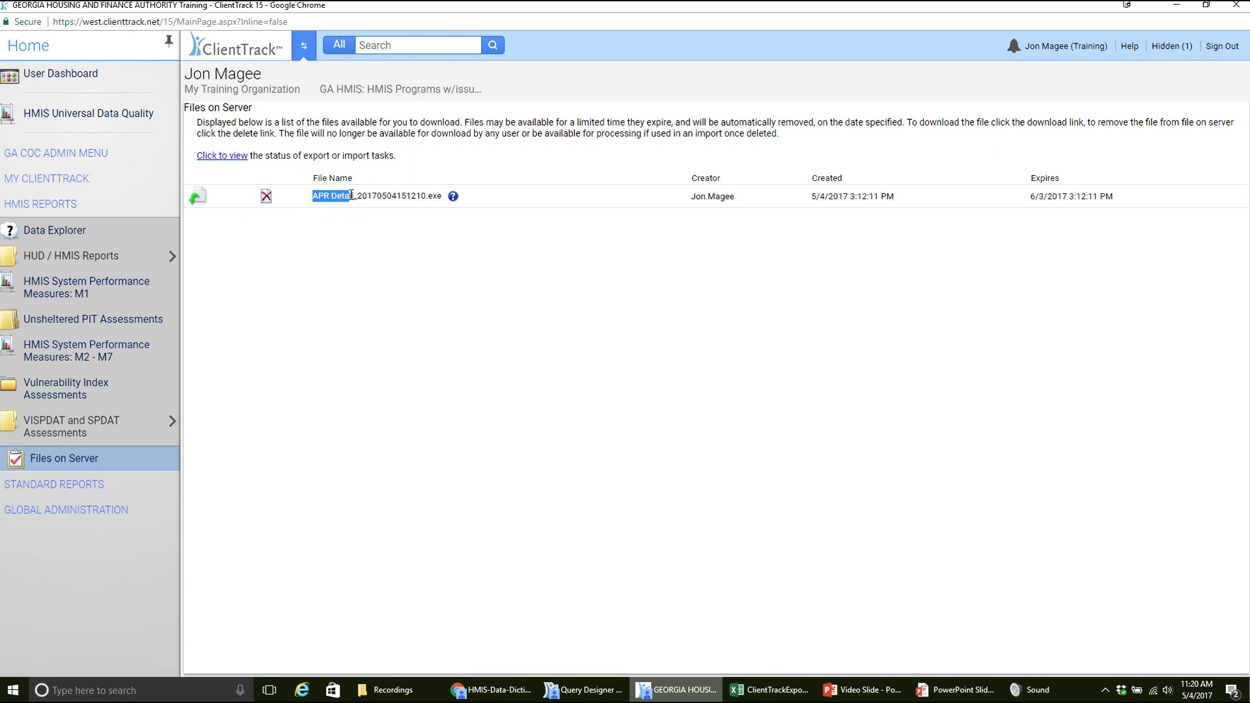
pyautogui.click(338, 261)
pyautogui.click(200, 200)
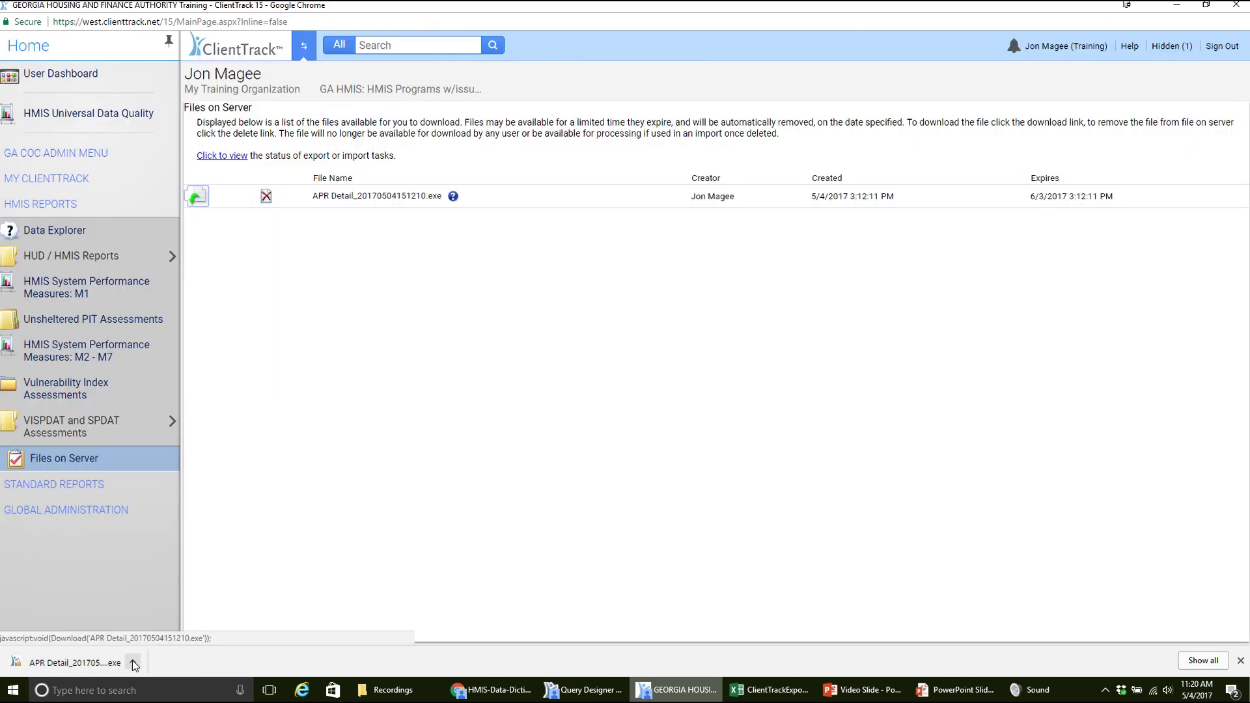
pyautogui.click(133, 662)
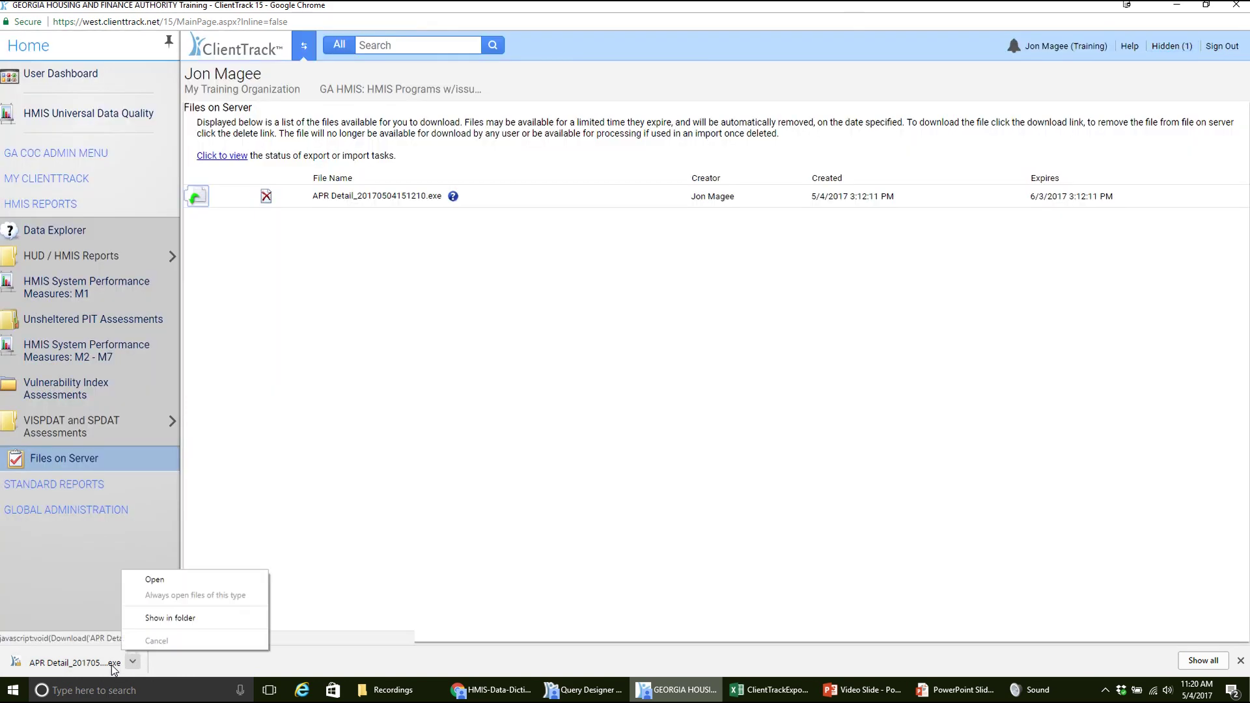
pyautogui.click(177, 618)
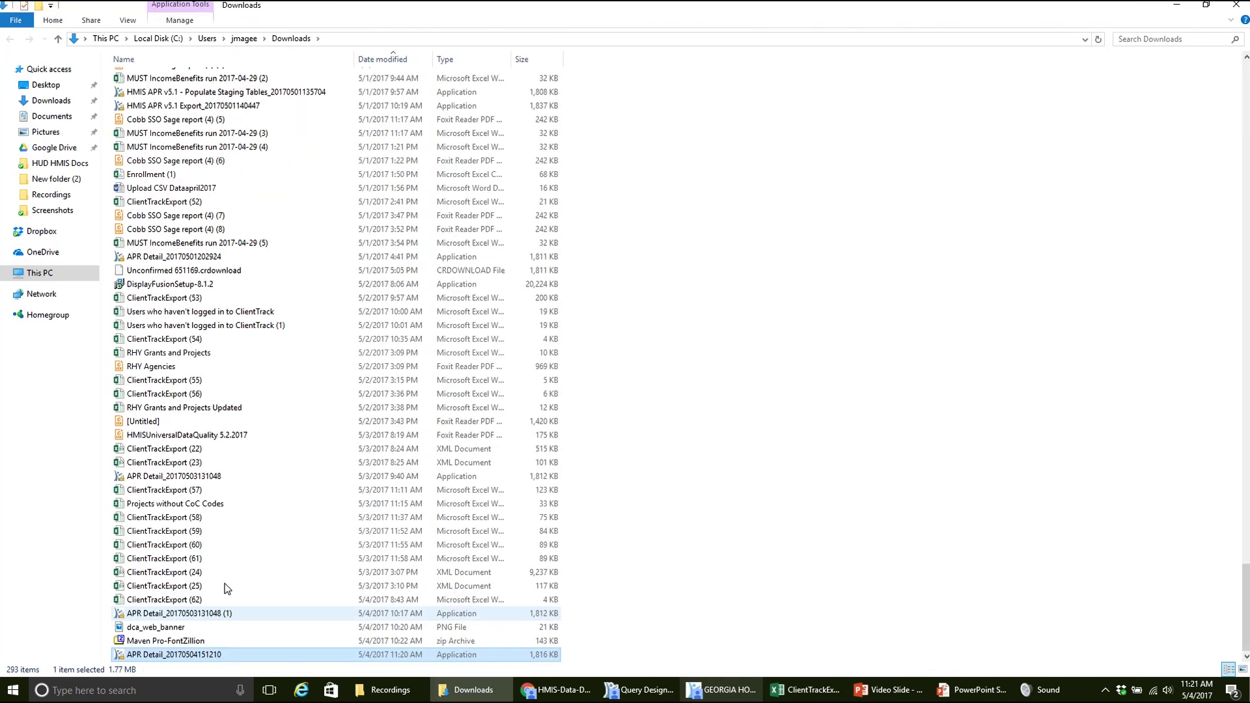
pyautogui.rightClick(158, 656)
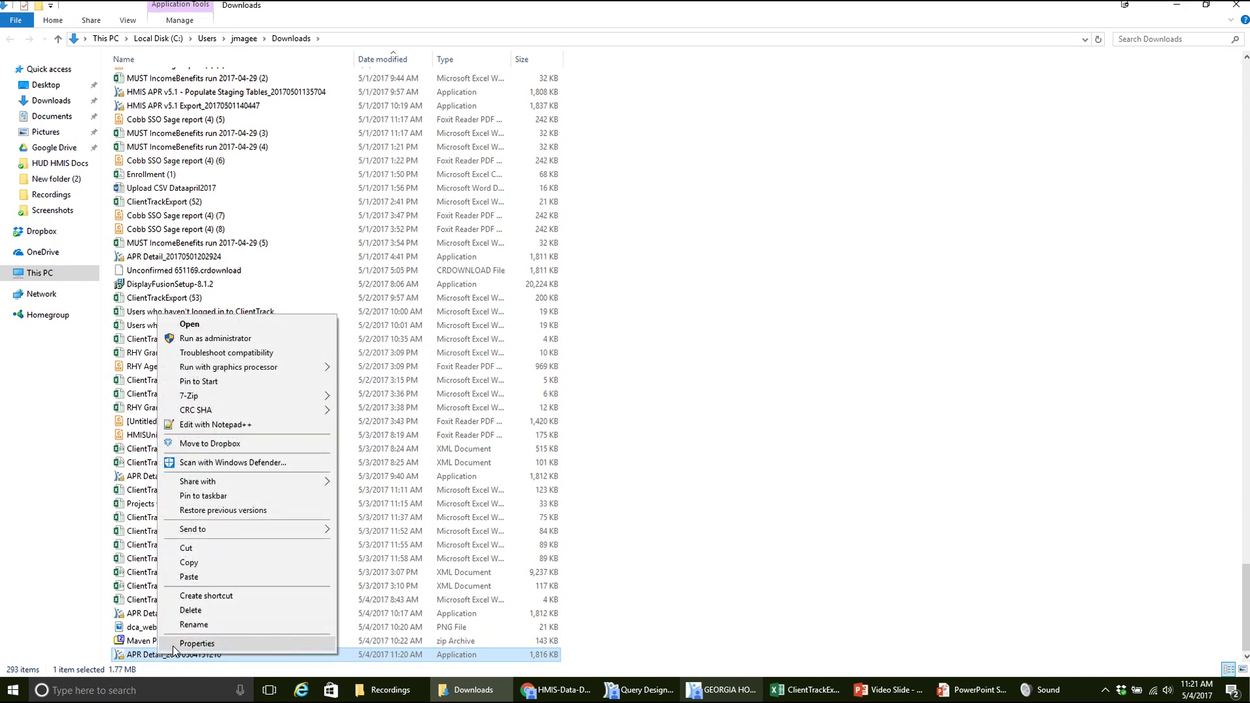
pyautogui.click(210, 563)
pyautogui.click(727, 528)
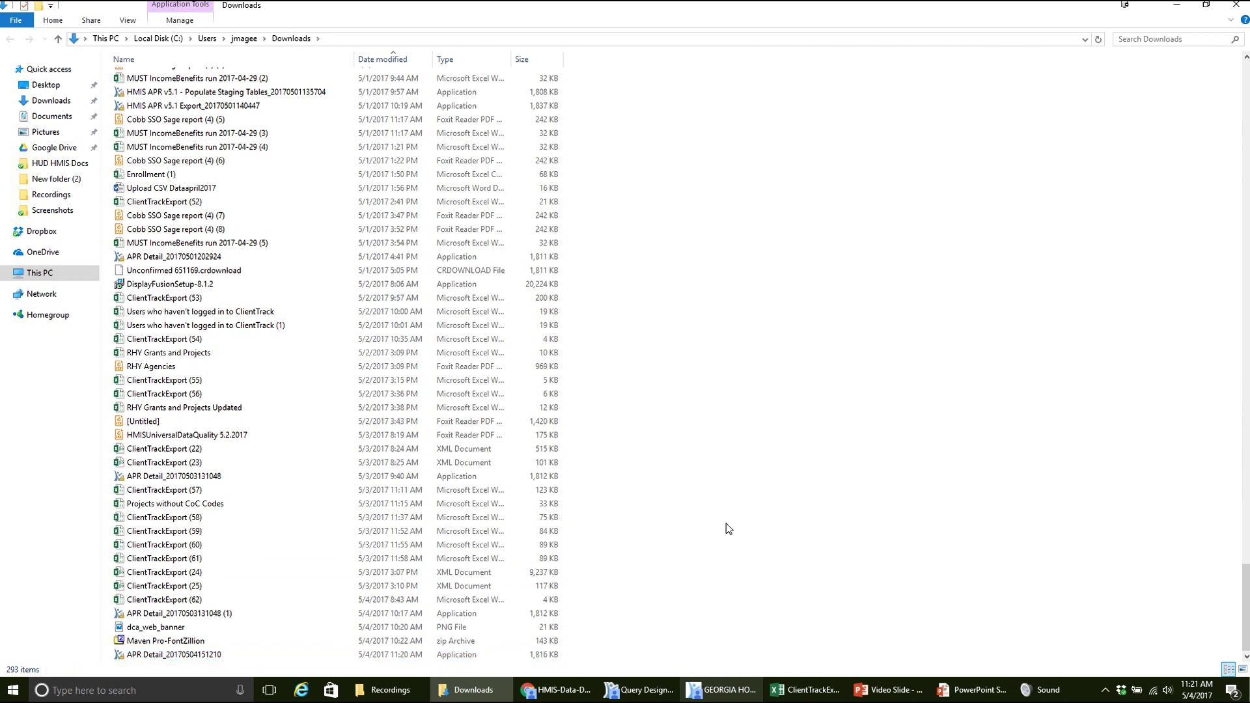
# - Create a new folder named Detailed Data Quality Report in the Downloads folder
pyautogui.rightClick(727, 528)
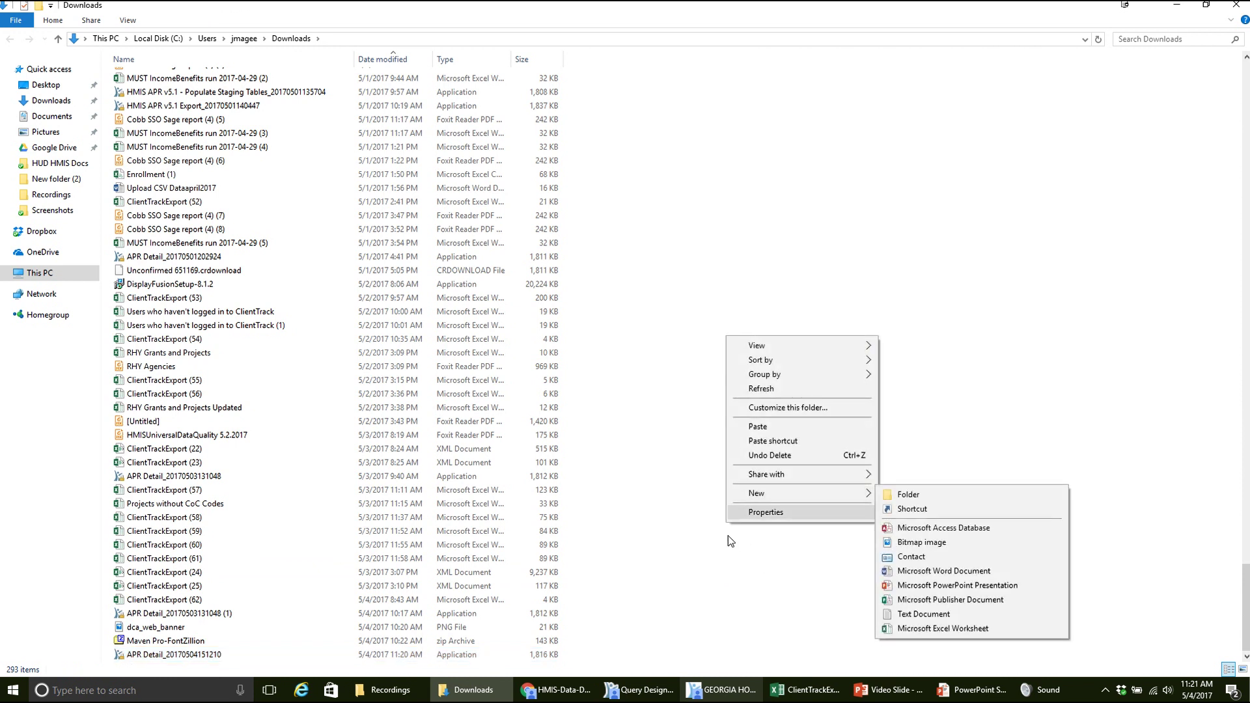
pyautogui.rightClick(688, 540)
pyautogui.moveTo(719, 510)
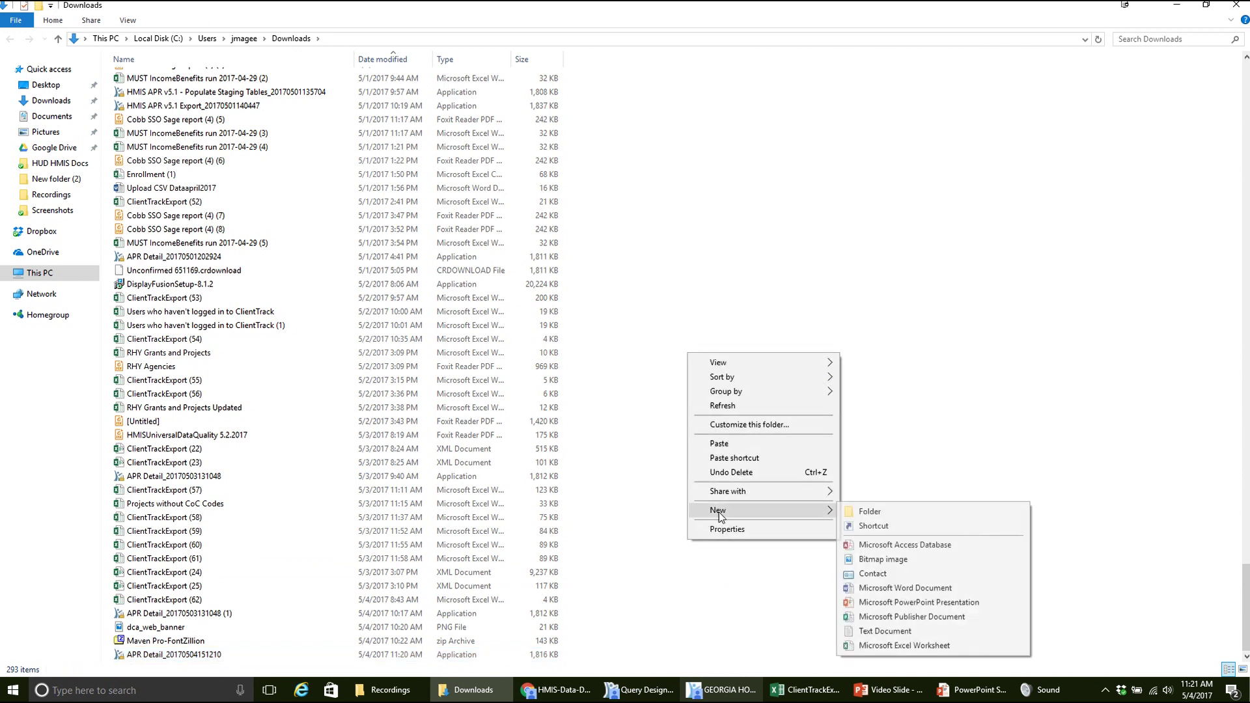
pyautogui.click(889, 511)
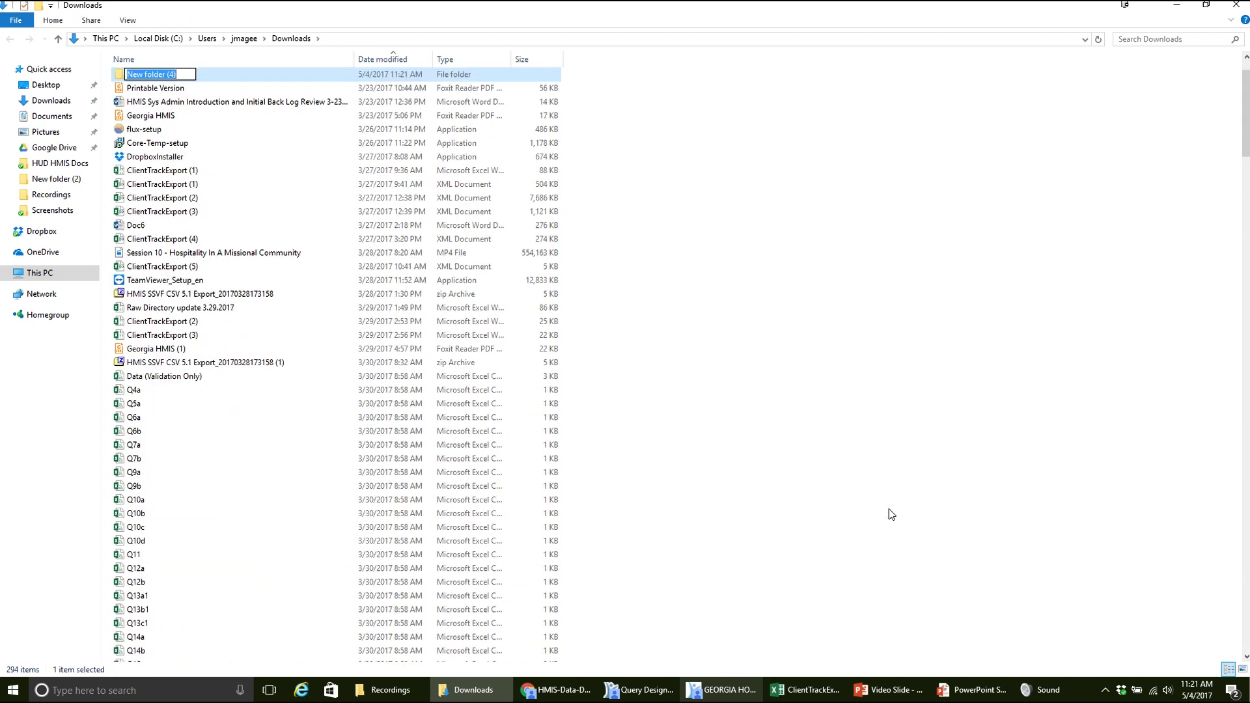
pyautogui.write('Deta')
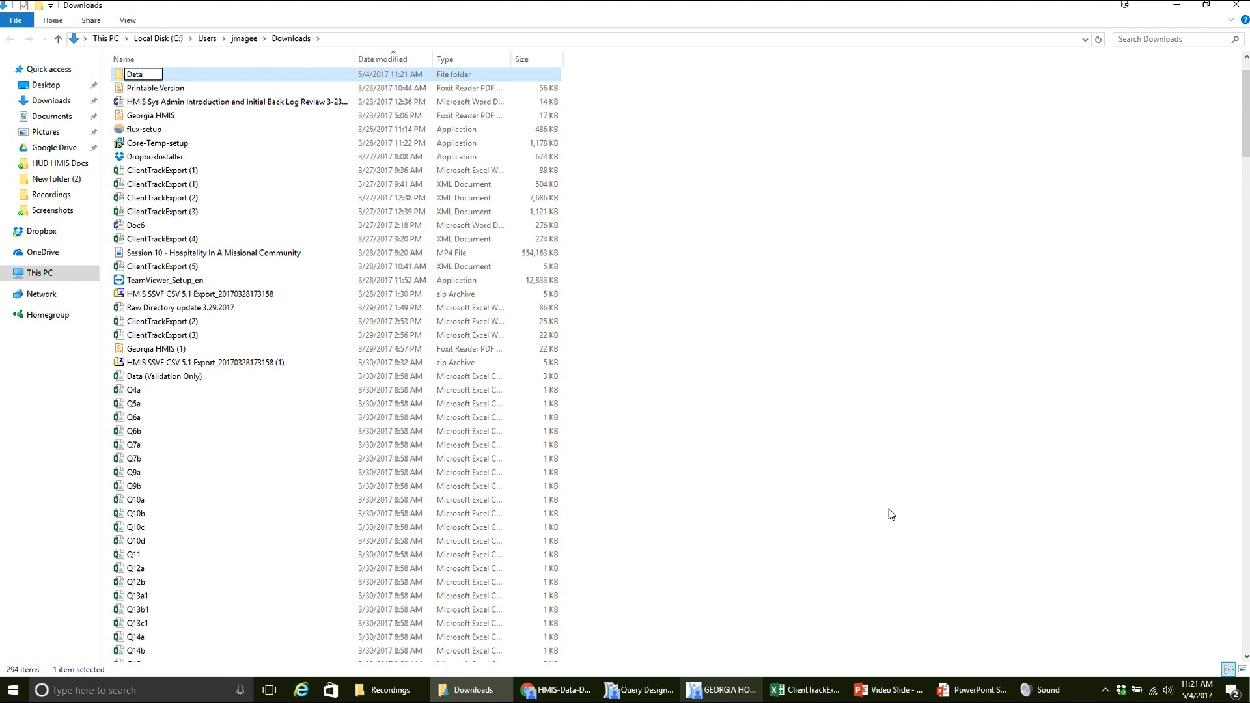
pyautogui.write('iled Data Quality Report')
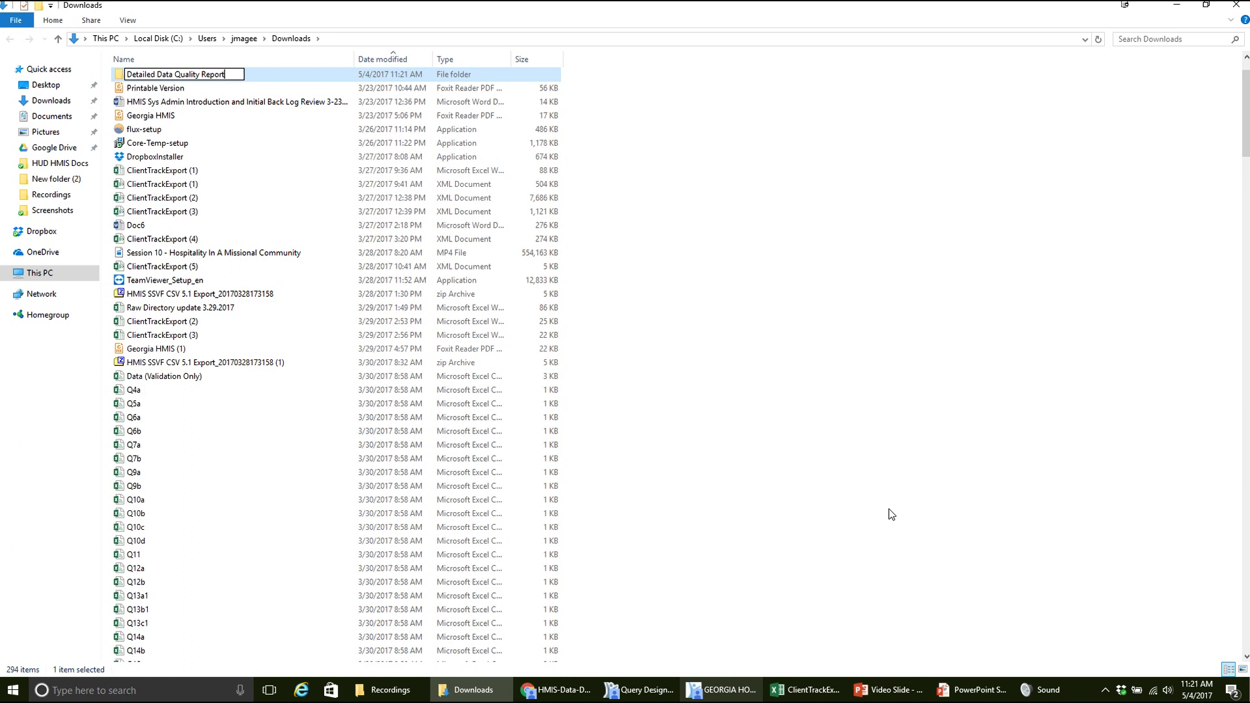
pyautogui.click(888, 509)
pyautogui.click(179, 79)
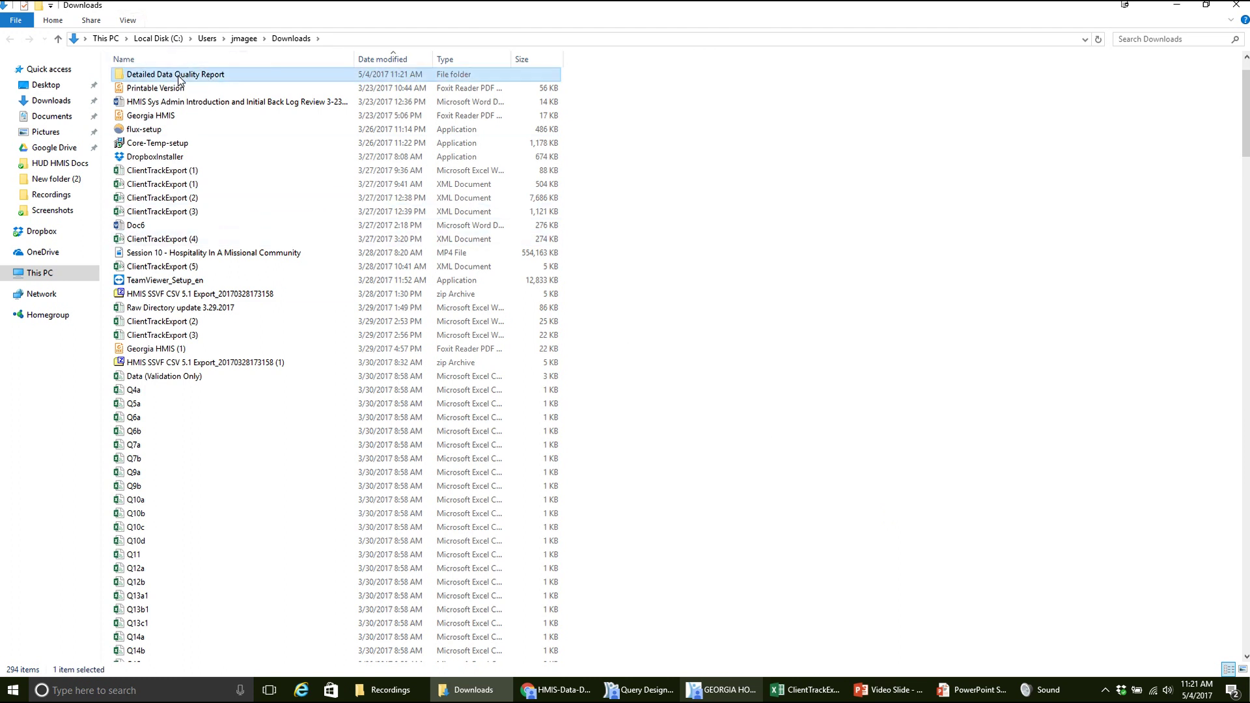
pyautogui.doubleClick(179, 78)
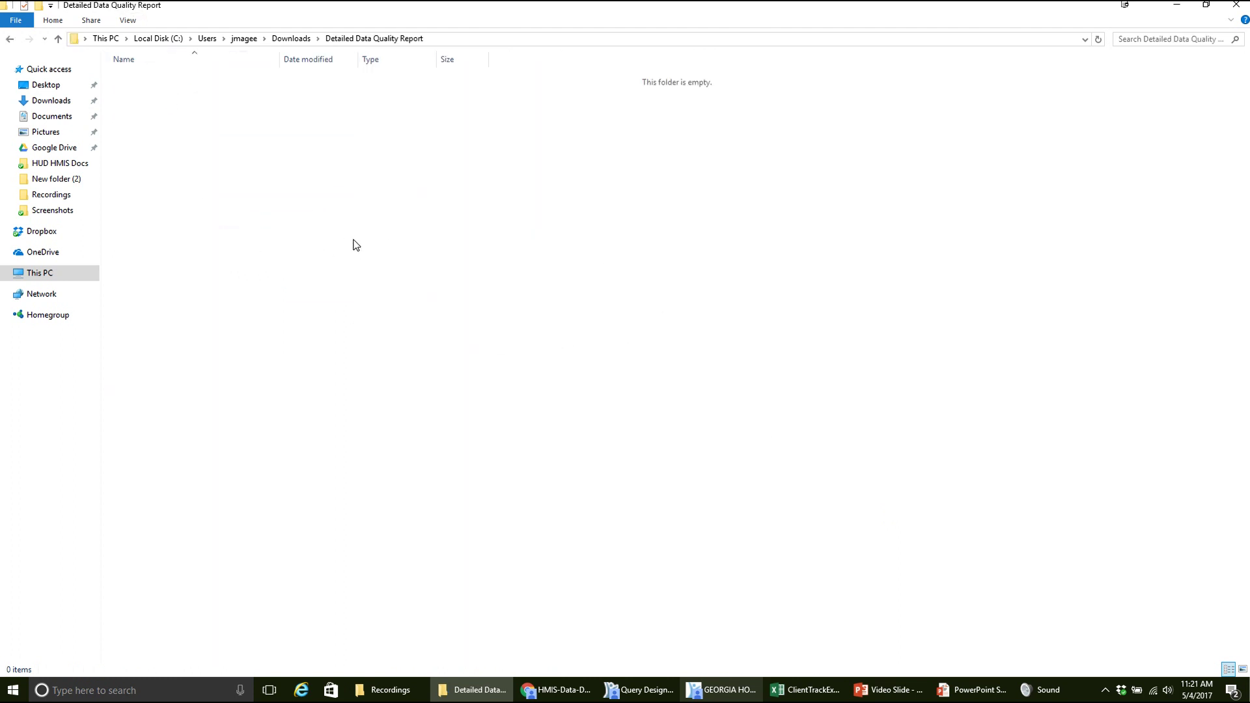
pyautogui.rightClick(330, 243)
pyautogui.click(374, 334)
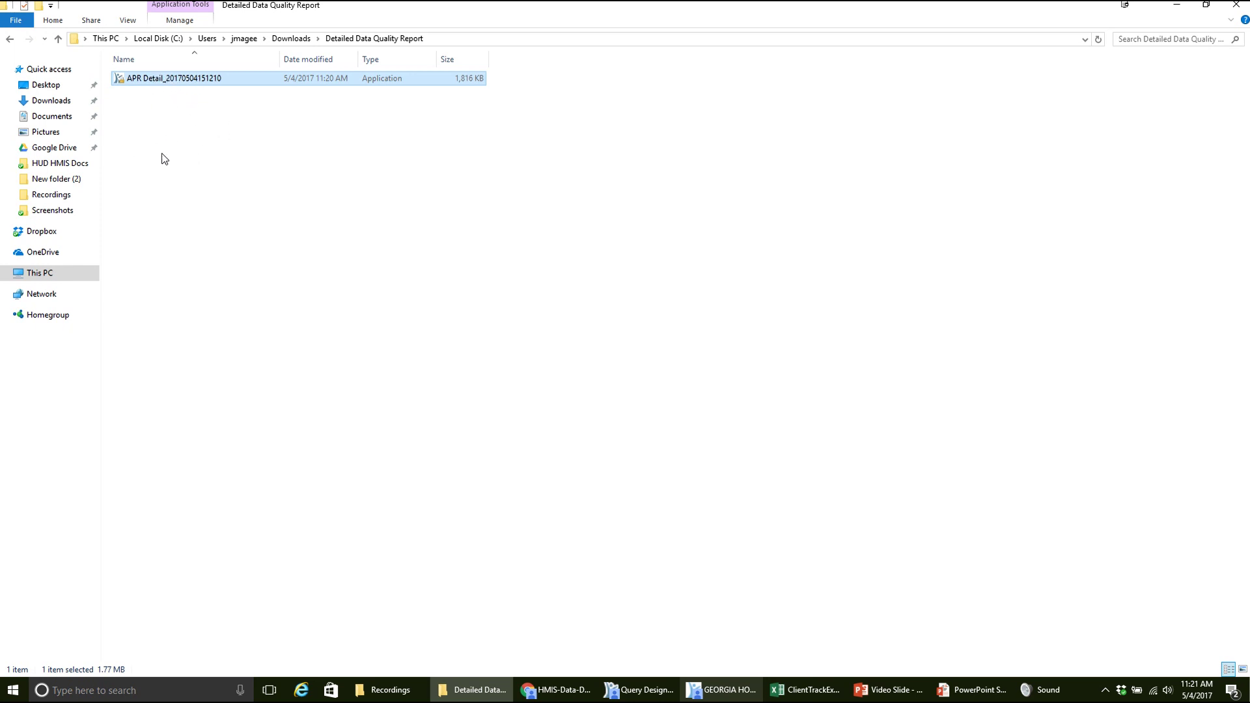
pyautogui.doubleClick(166, 79)
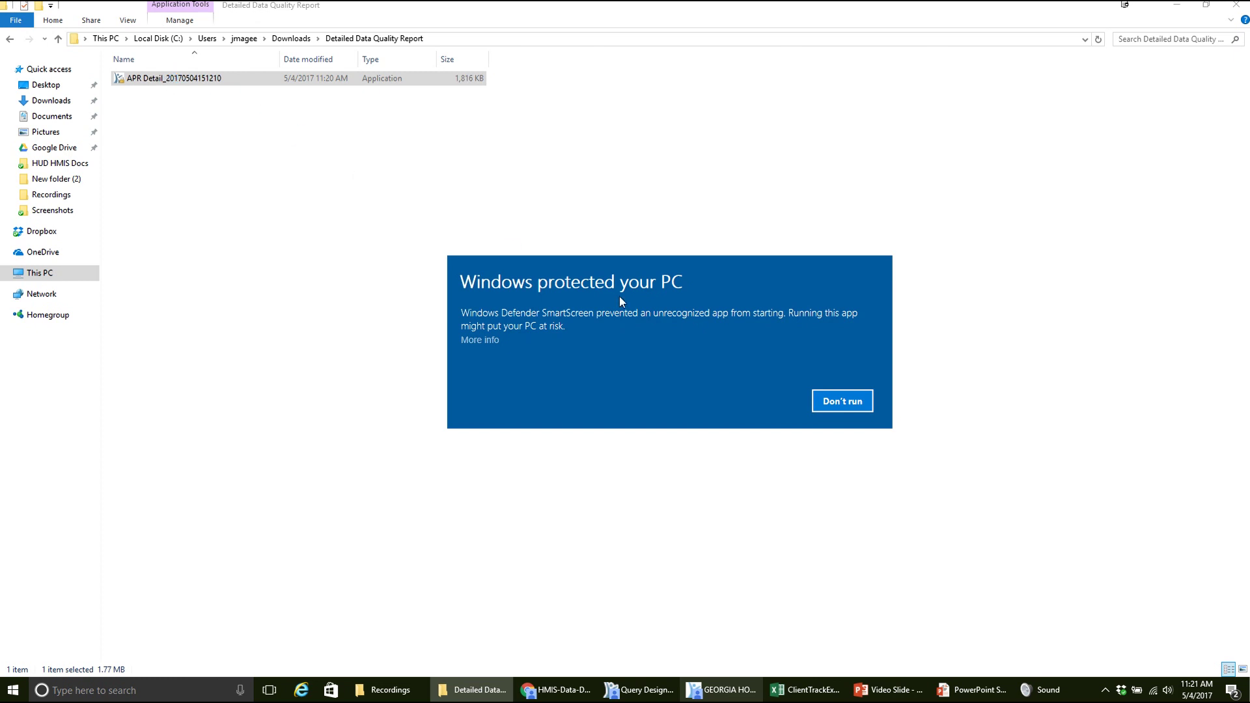
pyautogui.click(485, 341)
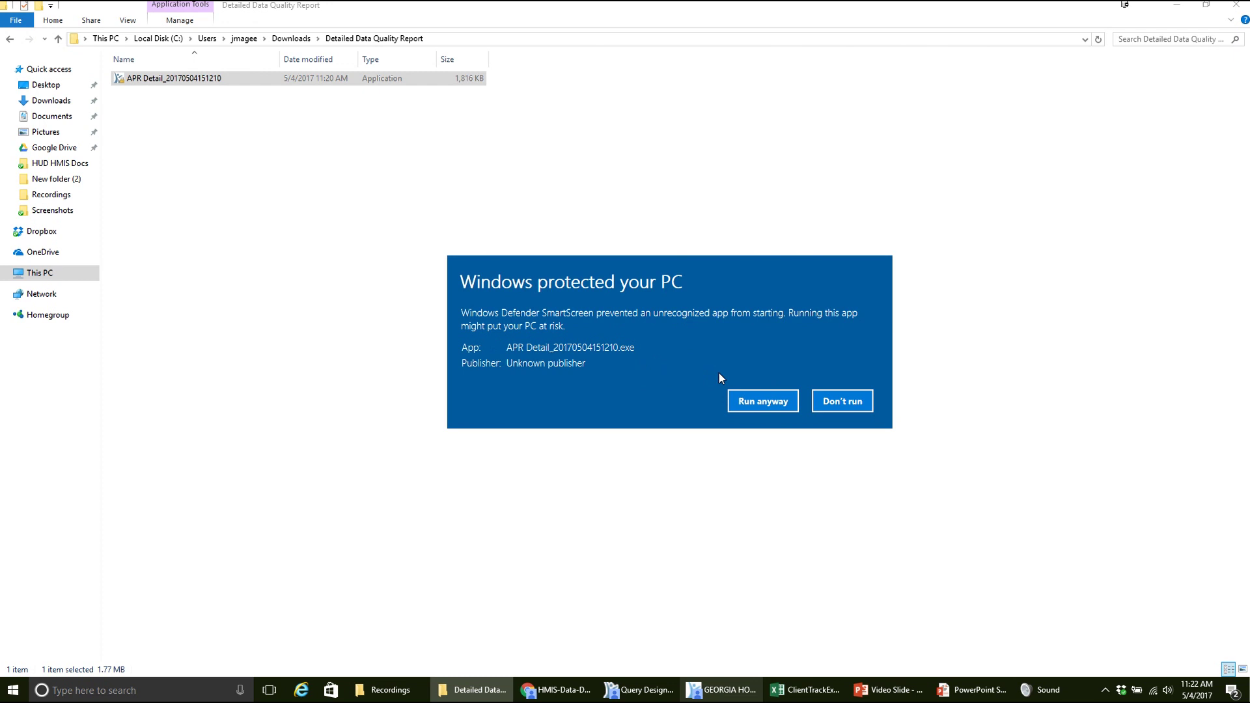
pyautogui.click(751, 404)
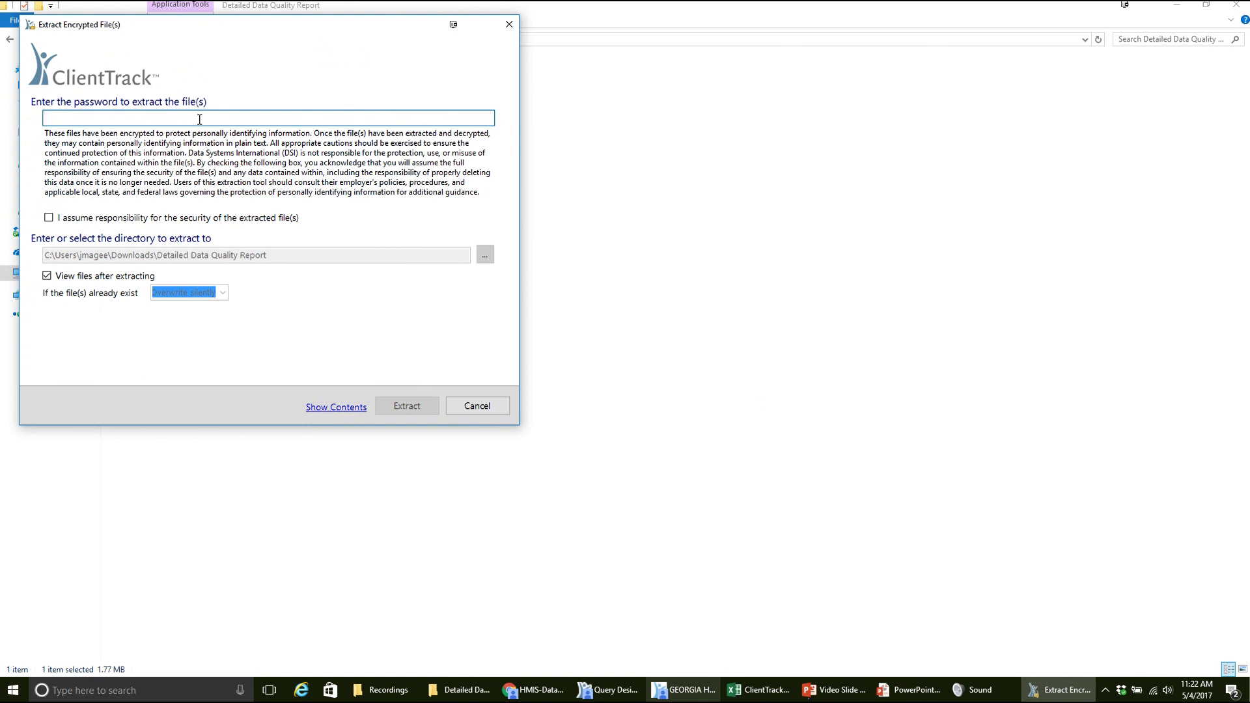
# - Enter the extraction password, accept responsibility for the files' security, and extract them into the Detailed Data Quality Report folder
pyautogui.write('**')
pyautogui.click(48, 218)
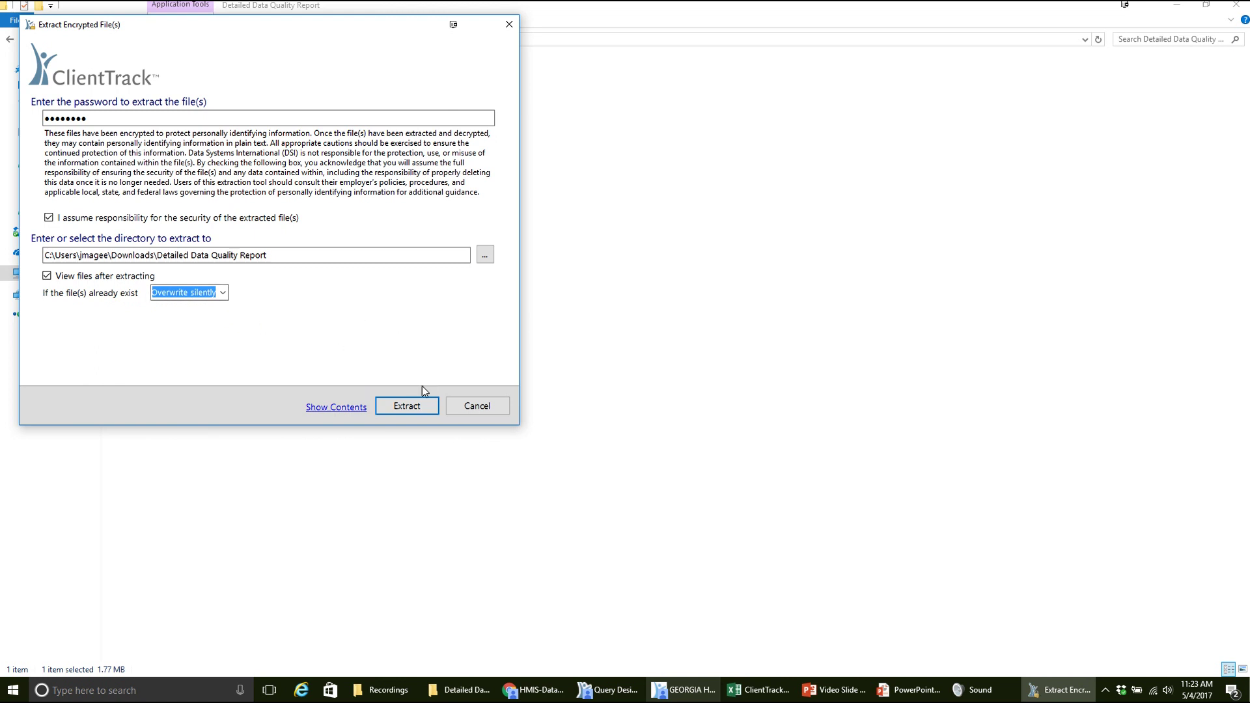
pyautogui.click(407, 406)
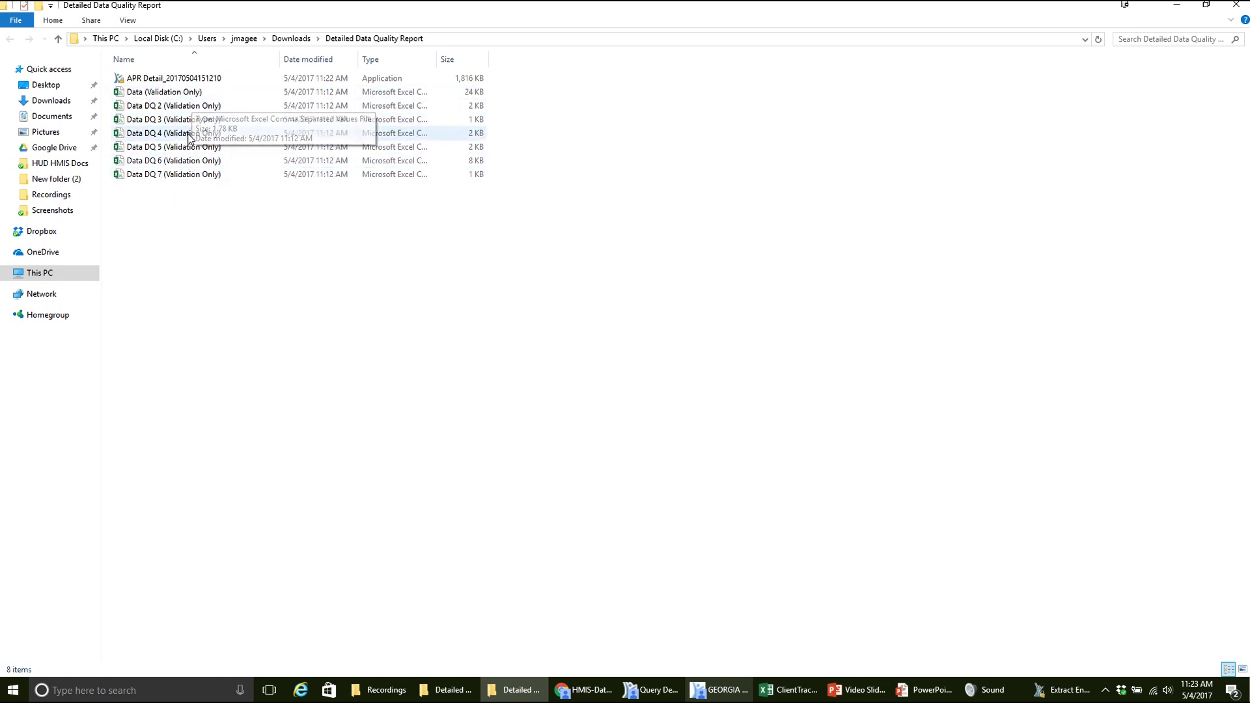
# - Open the extracted Data (Validation Only) file in Excel and look through its client rows and columns
pyautogui.doubleClick(179, 93)
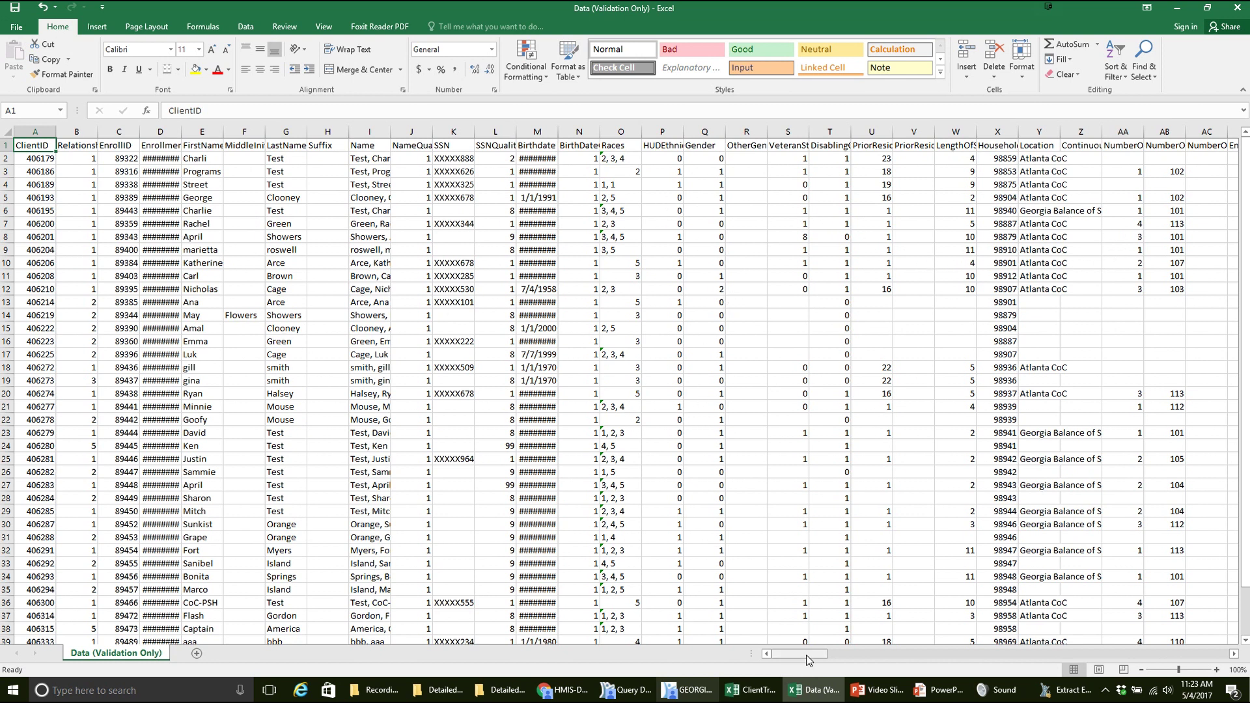
pyautogui.moveTo(807, 659)
pyautogui.mouseDown()
pyautogui.moveTo(854, 659)
pyautogui.moveTo(807, 661)
pyautogui.mouseUp()
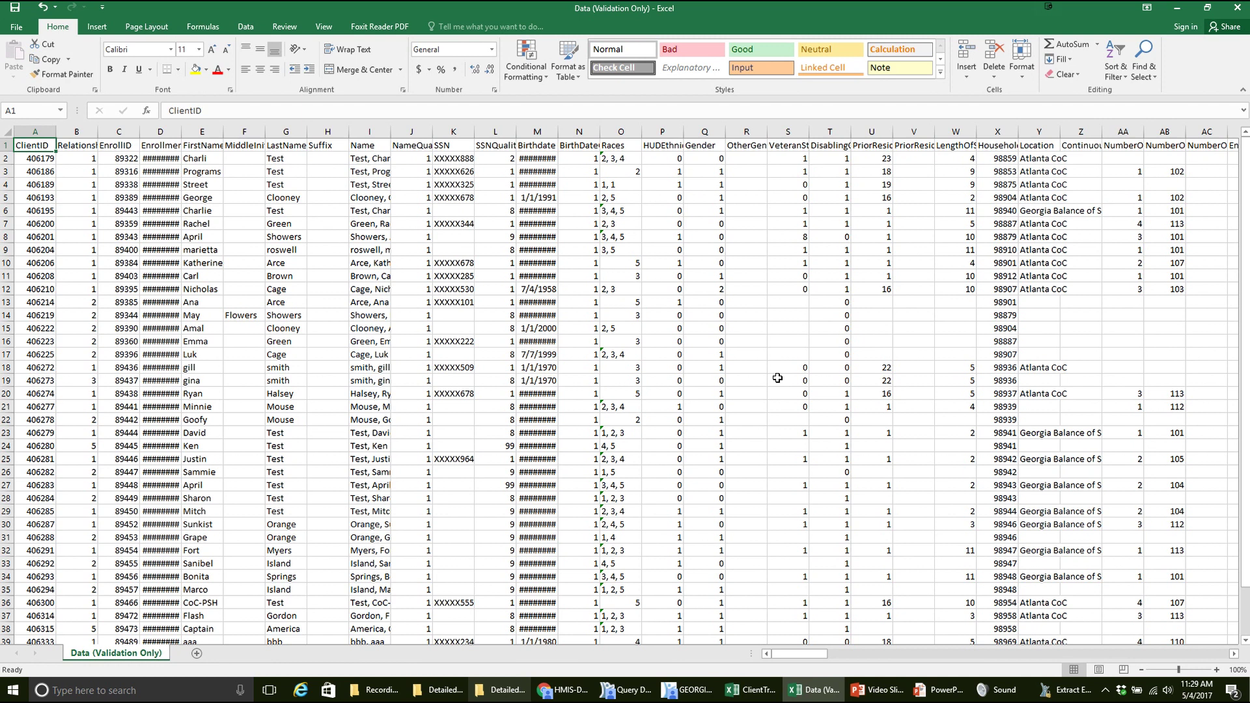
pyautogui.click(519, 694)
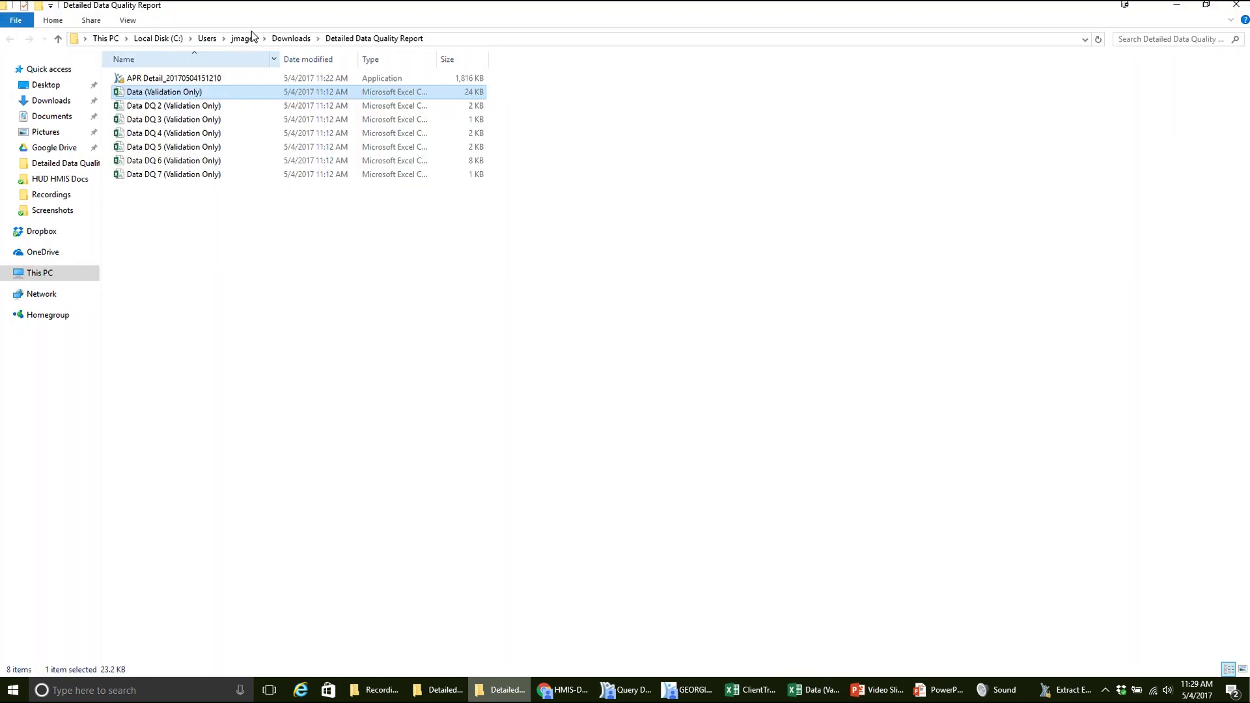
pyautogui.click(499, 692)
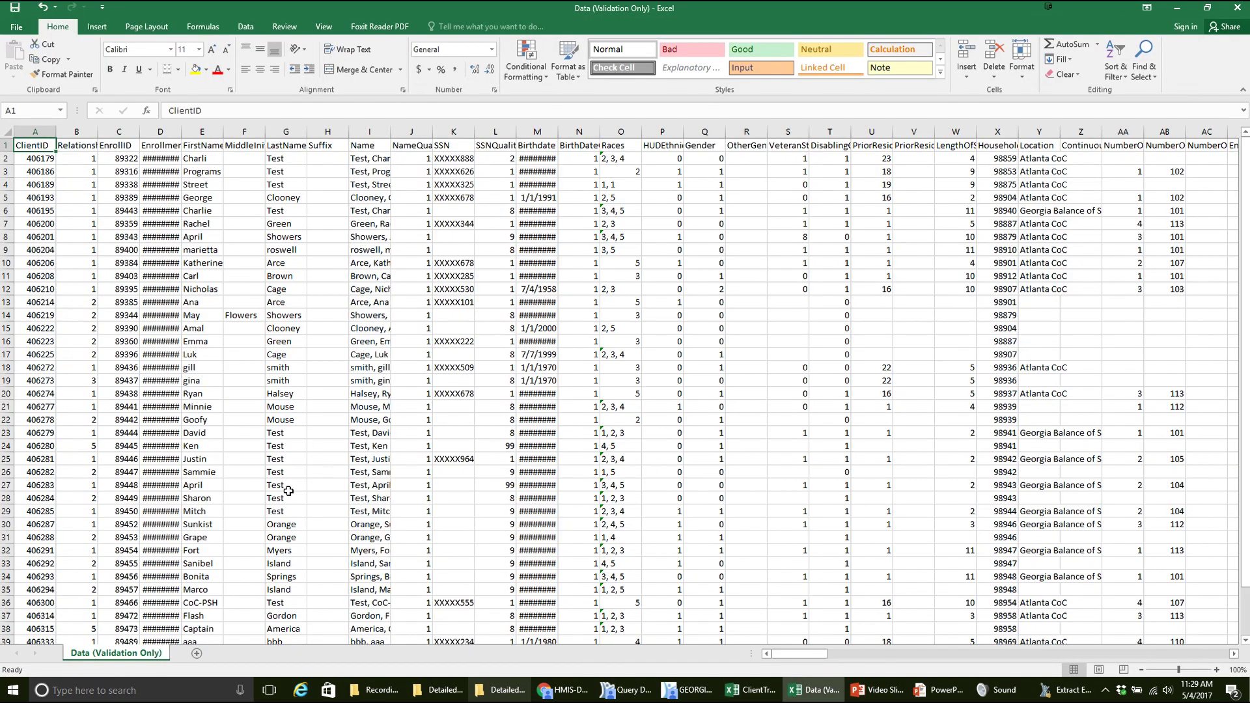
pyautogui.scroll(-4, 422, 449)
pyautogui.scroll(4, 455, 448)
pyautogui.moveTo(814, 659)
pyautogui.mouseDown()
pyautogui.moveTo(1042, 680)
pyautogui.moveTo(805, 660)
pyautogui.mouseUp()
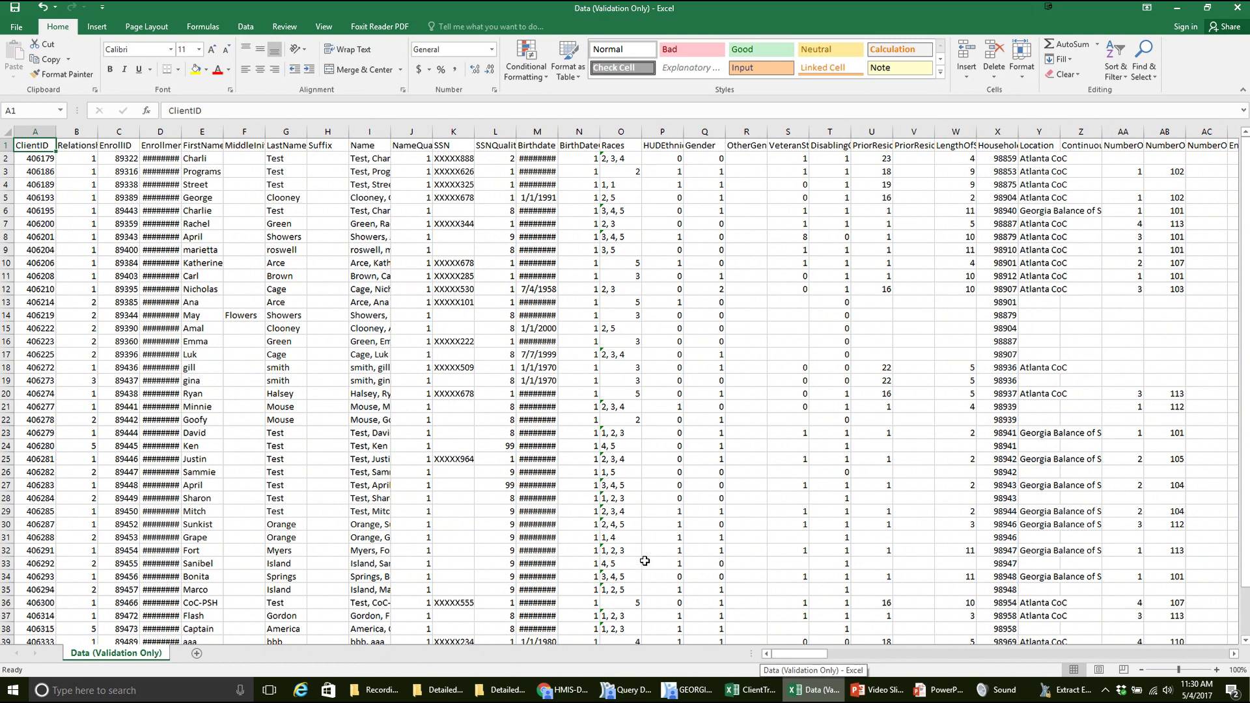
# - Switch to ClientTrack and review the HUD Data Quality Report, going back from page 2 to the Q2 Personally Identifiable Information table
pyautogui.click(503, 696)
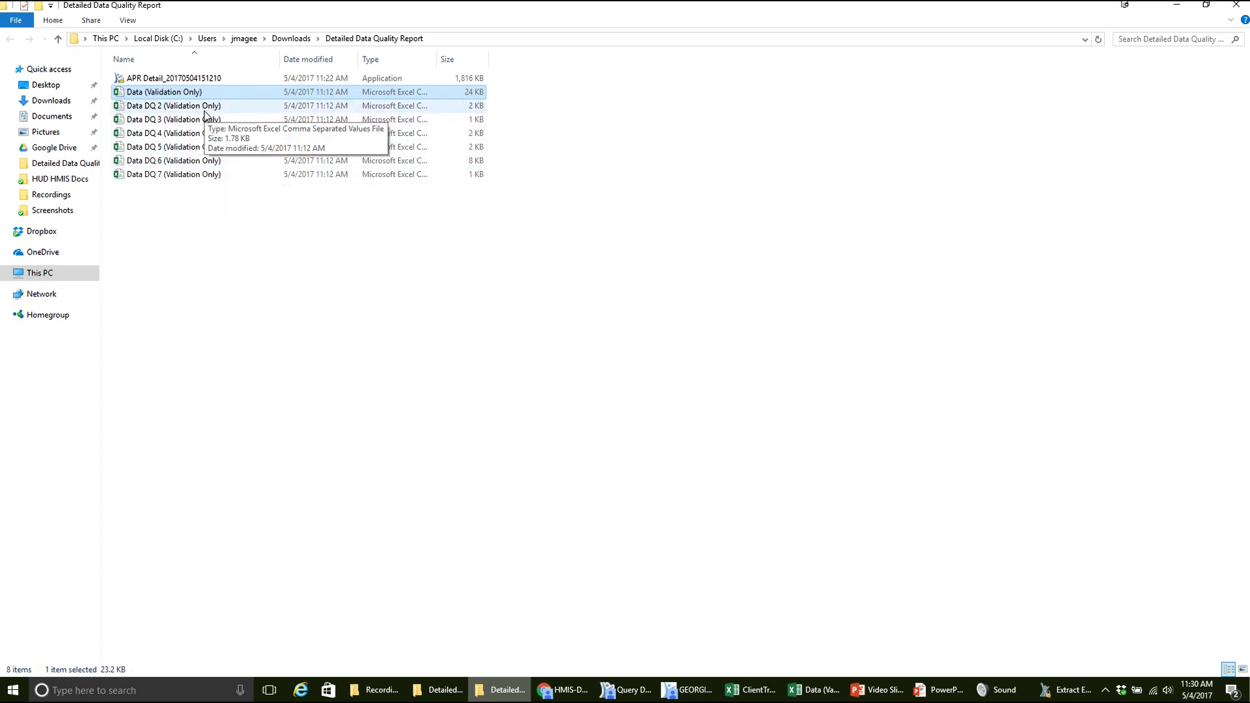
pyautogui.click(684, 697)
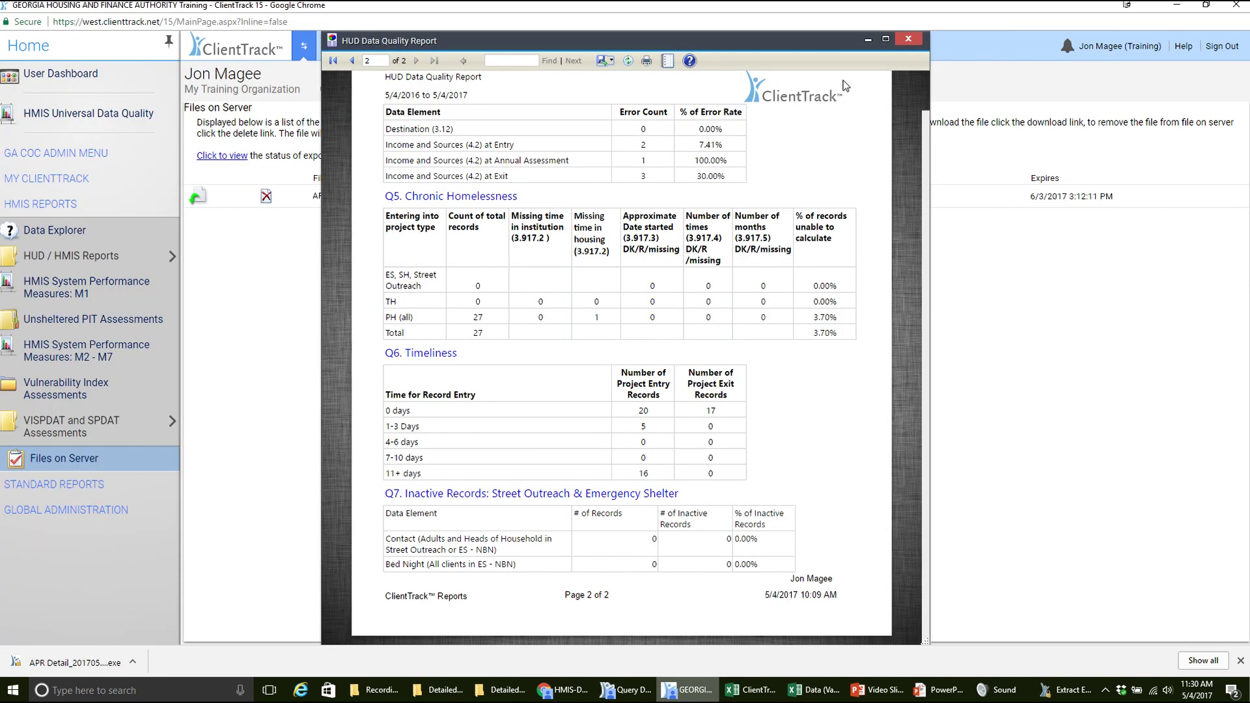
pyautogui.click(868, 40)
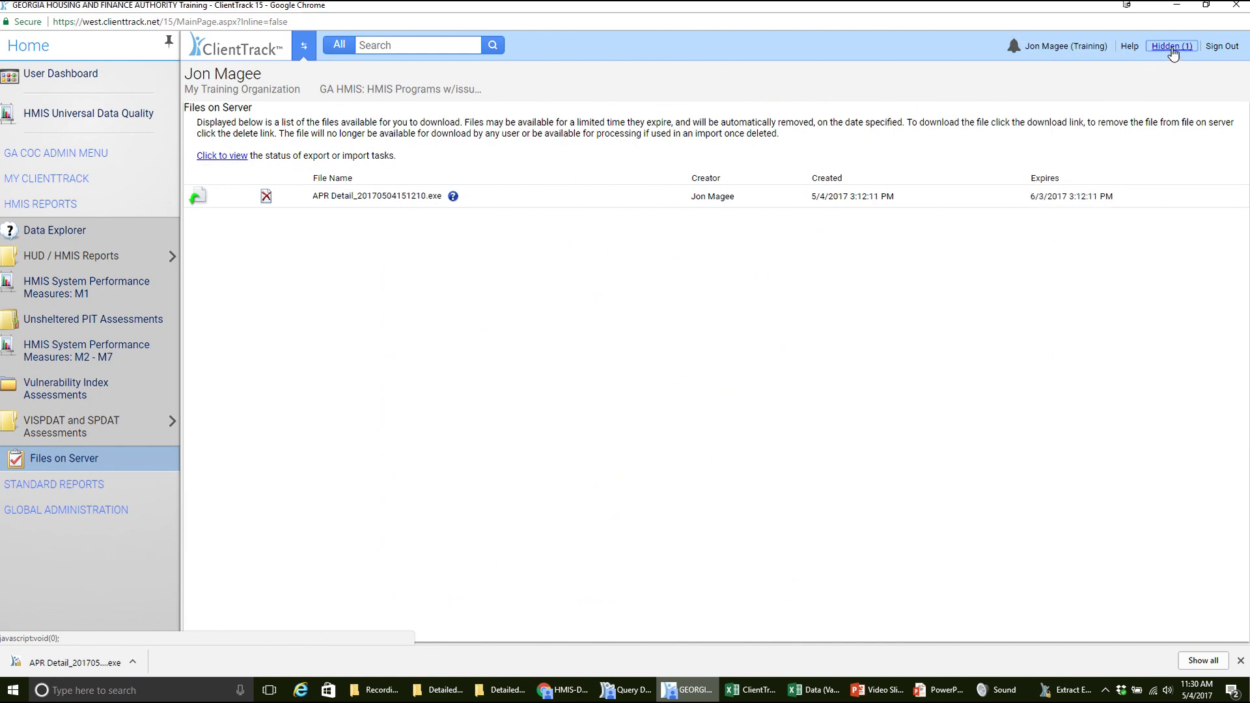
pyautogui.click(1168, 49)
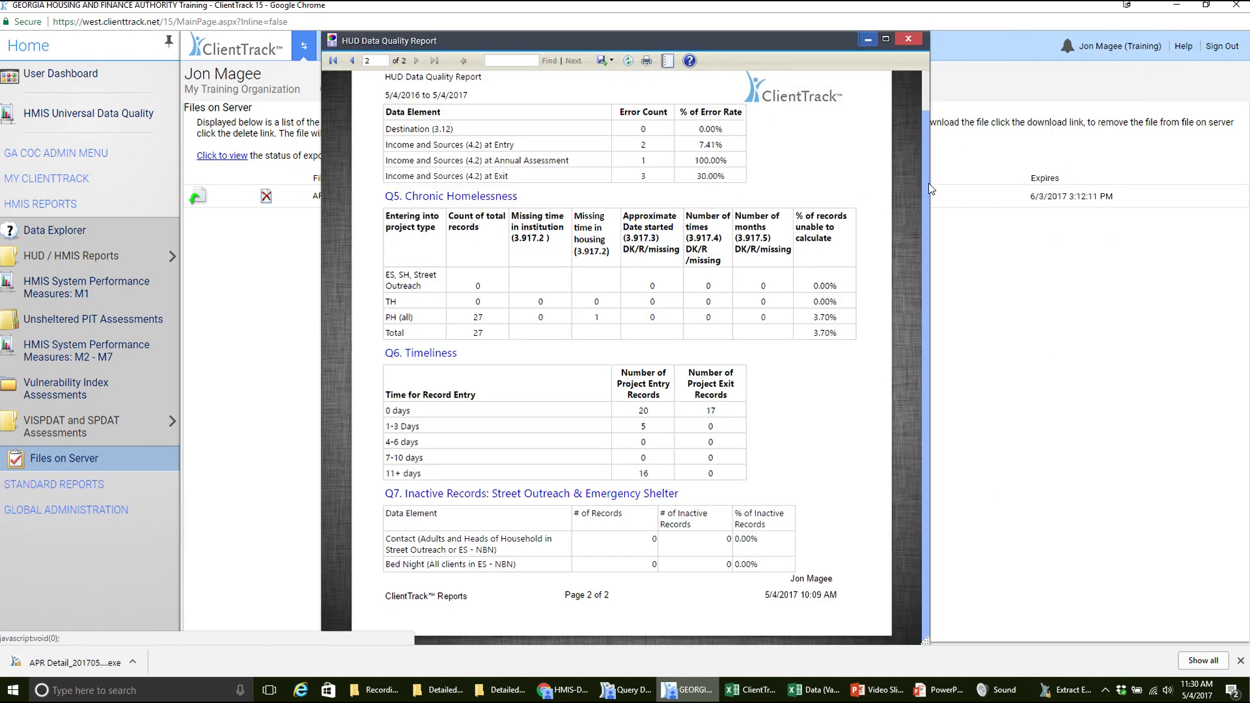
pyautogui.moveTo(927, 158); pyautogui.dragTo(929, 130)
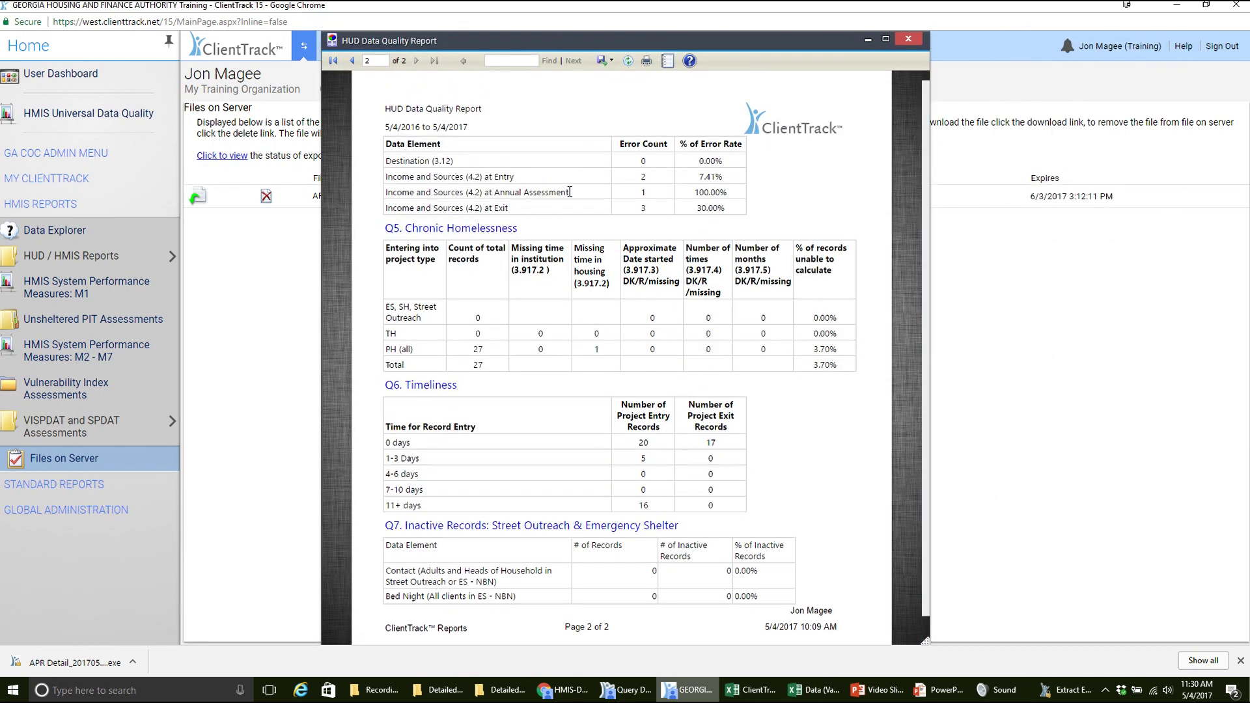
pyautogui.click(354, 62)
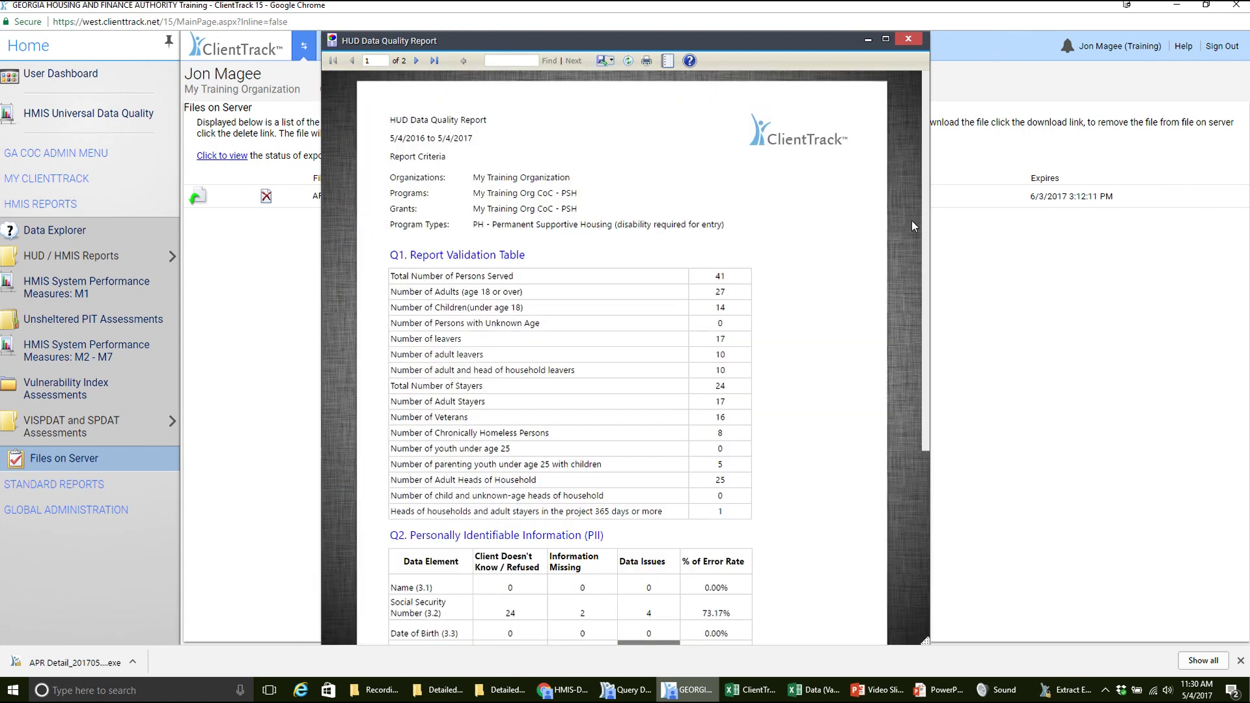
pyautogui.moveTo(927, 244); pyautogui.dragTo(929, 400)
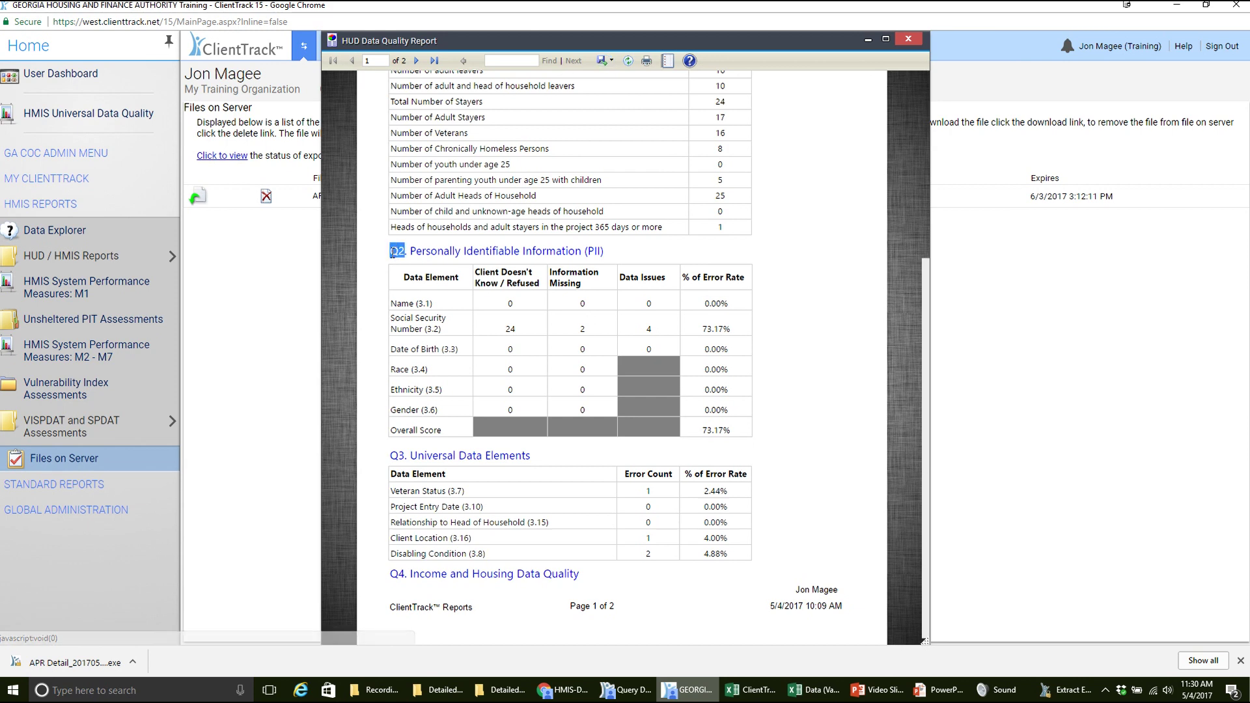
# - Open the Data DQ 2 (Validation Only) file from the Detailed Data Quality Report folder in Excel
pyautogui.click(505, 690)
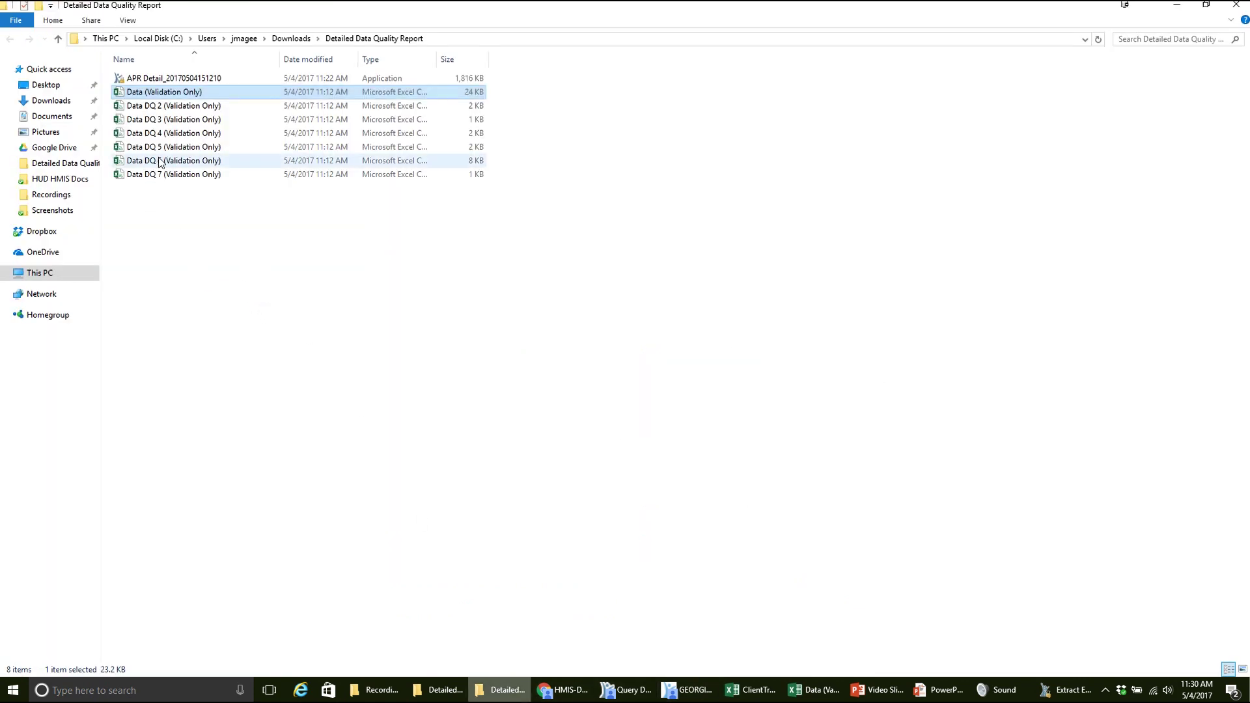
pyautogui.click(159, 108)
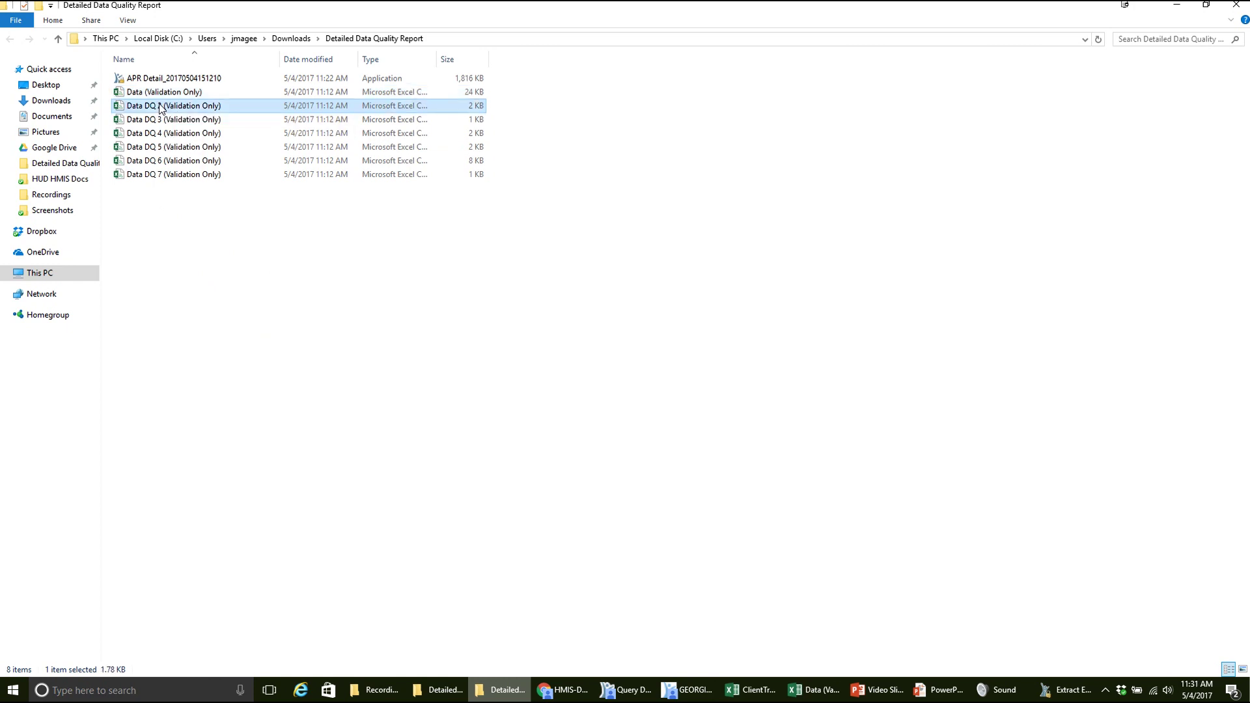
pyautogui.doubleClick(168, 108)
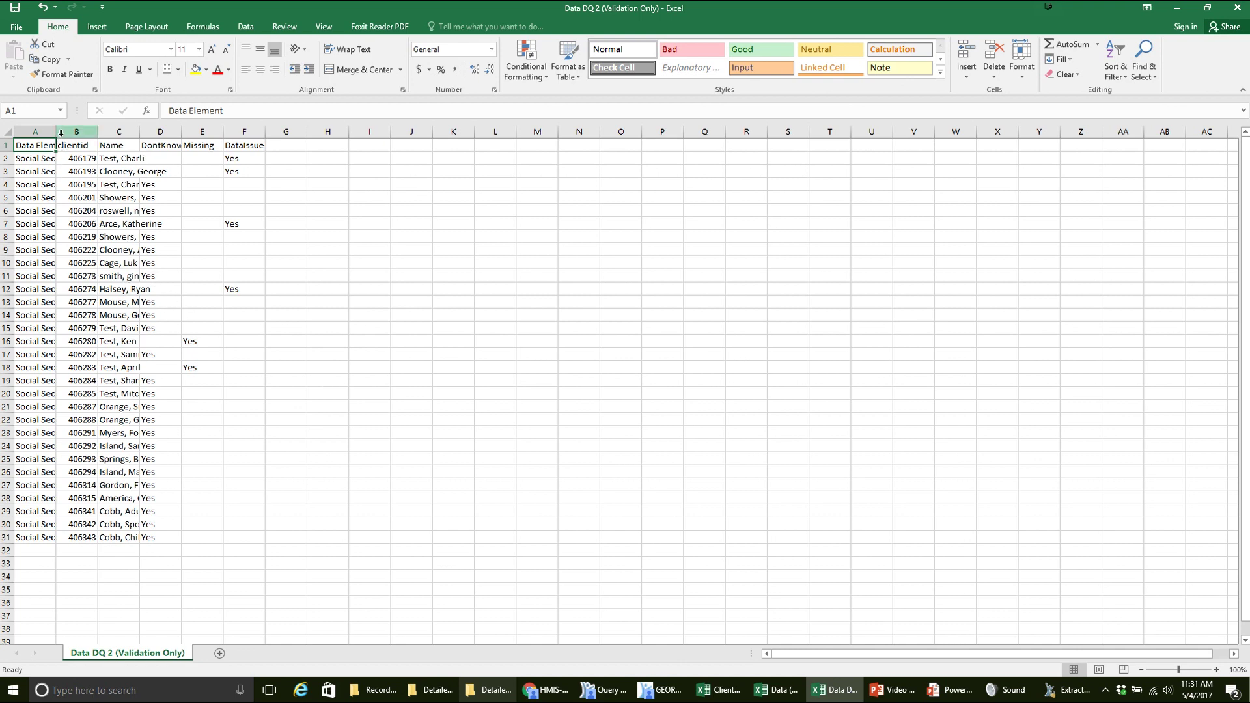
# - Widen the Data Element, clientid, Name and DontKnow columns so their contents are easier to read
pyautogui.moveTo(57, 133); pyautogui.dragTo(99, 133)
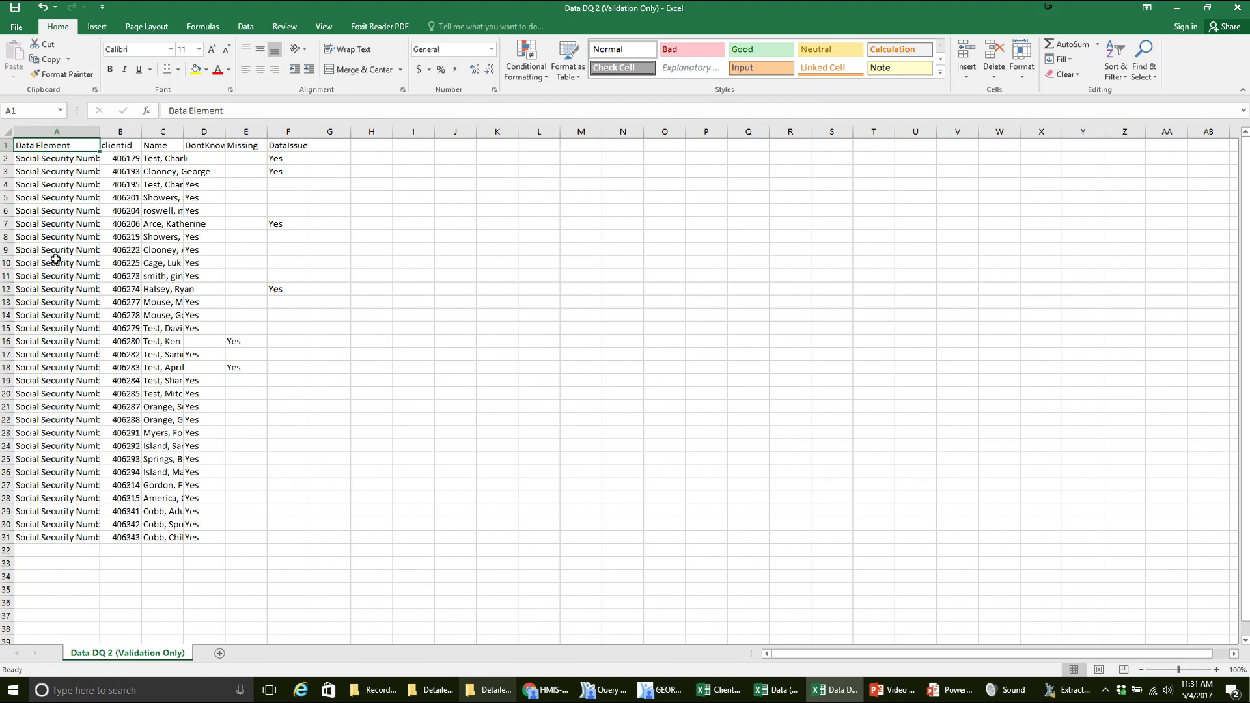
pyautogui.moveTo(141, 133); pyautogui.dragTo(155, 133)
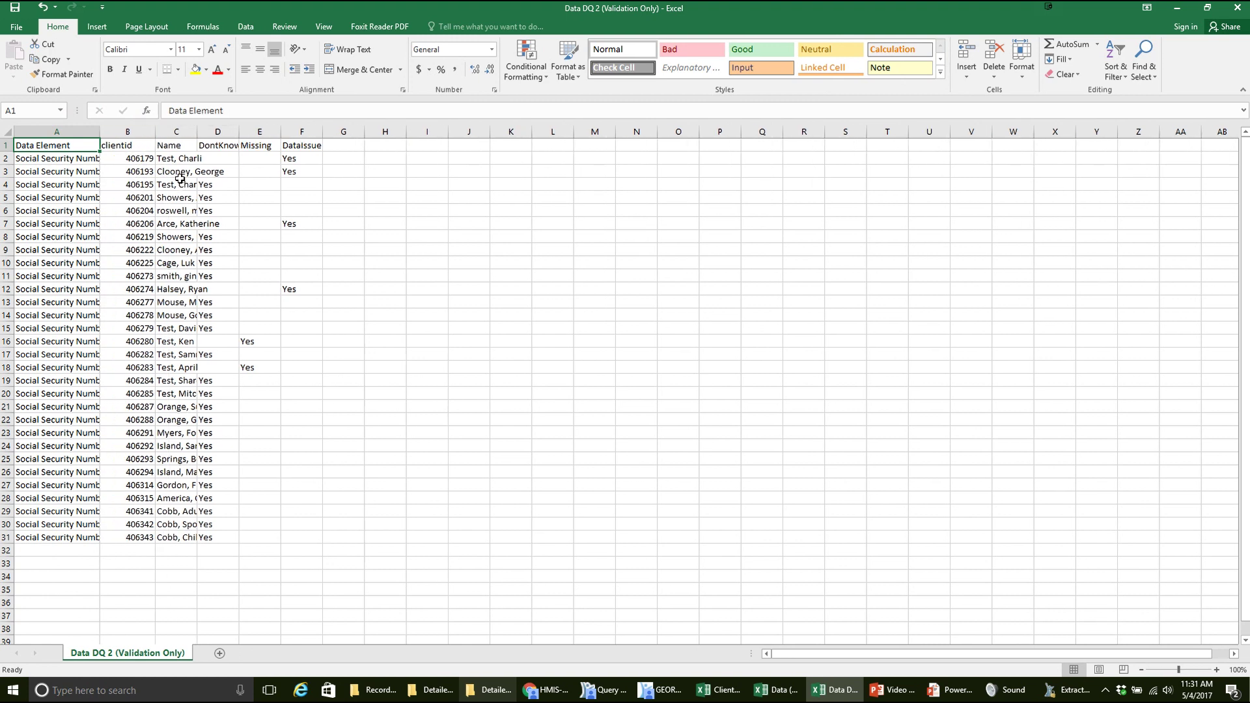
pyautogui.moveTo(240, 131); pyautogui.dragTo(292, 131)
pyautogui.moveTo(197, 133); pyautogui.dragTo(256, 134)
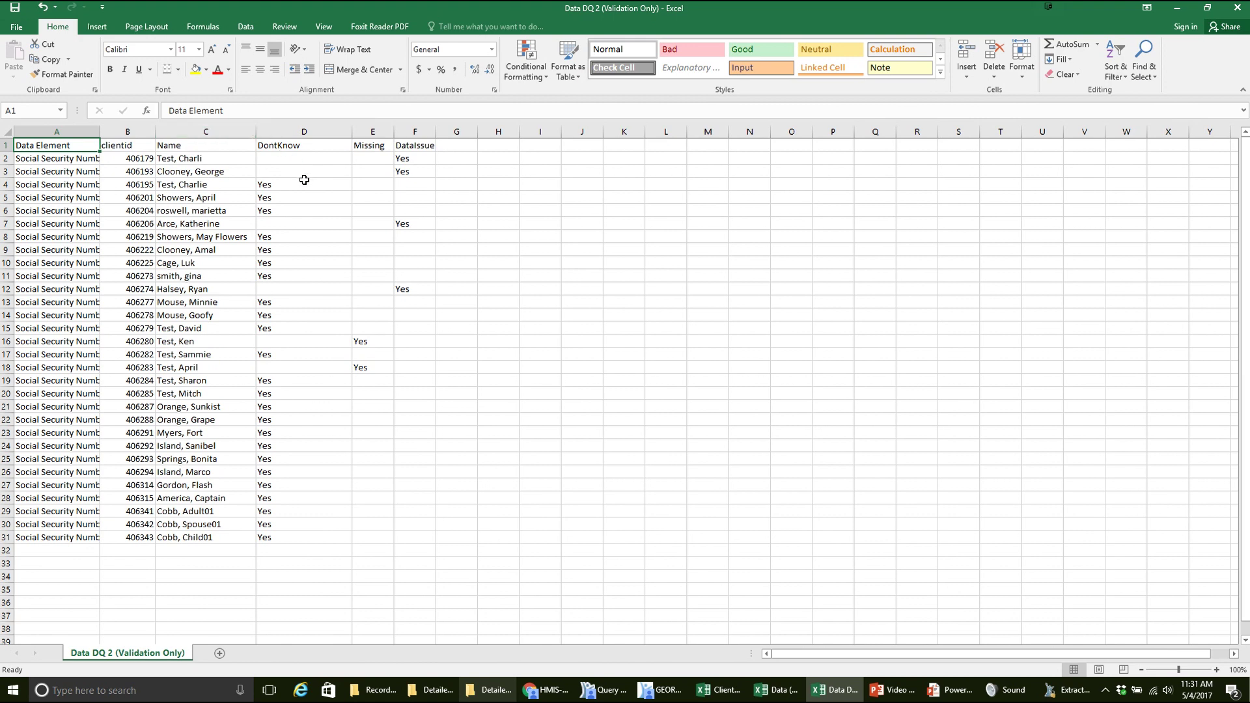
# - Examine the flagged clients in the DontKnow, Missing and DataIssue columns by highlighting each range, then clear the highlighting
pyautogui.moveTo(289, 183); pyautogui.dragTo(287, 541)
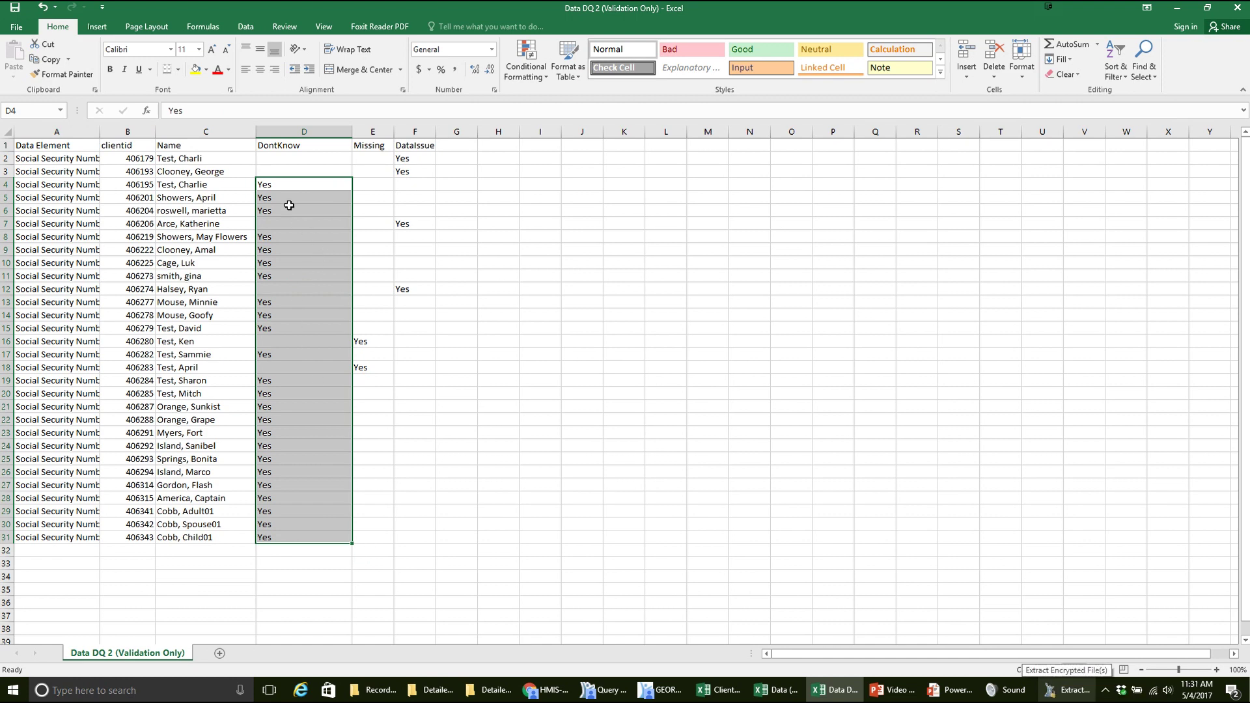
pyautogui.moveTo(370, 370); pyautogui.dragTo(376, 339)
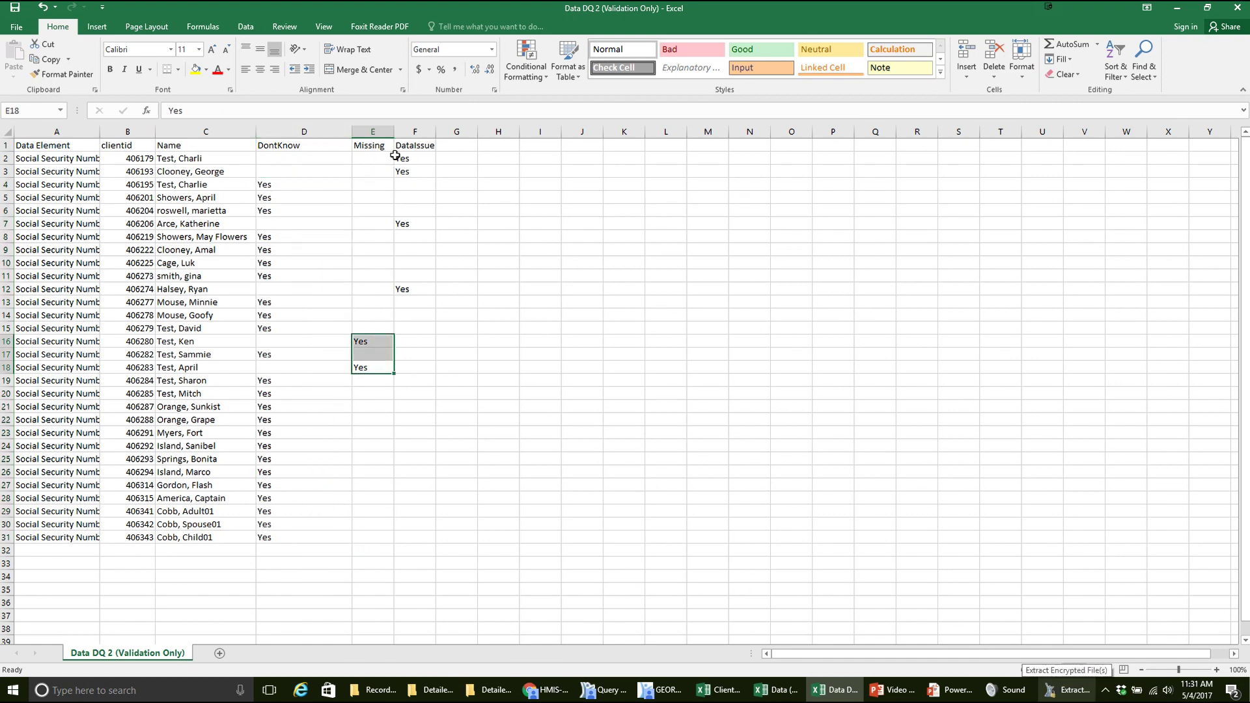
pyautogui.moveTo(395, 155); pyautogui.dragTo(416, 292)
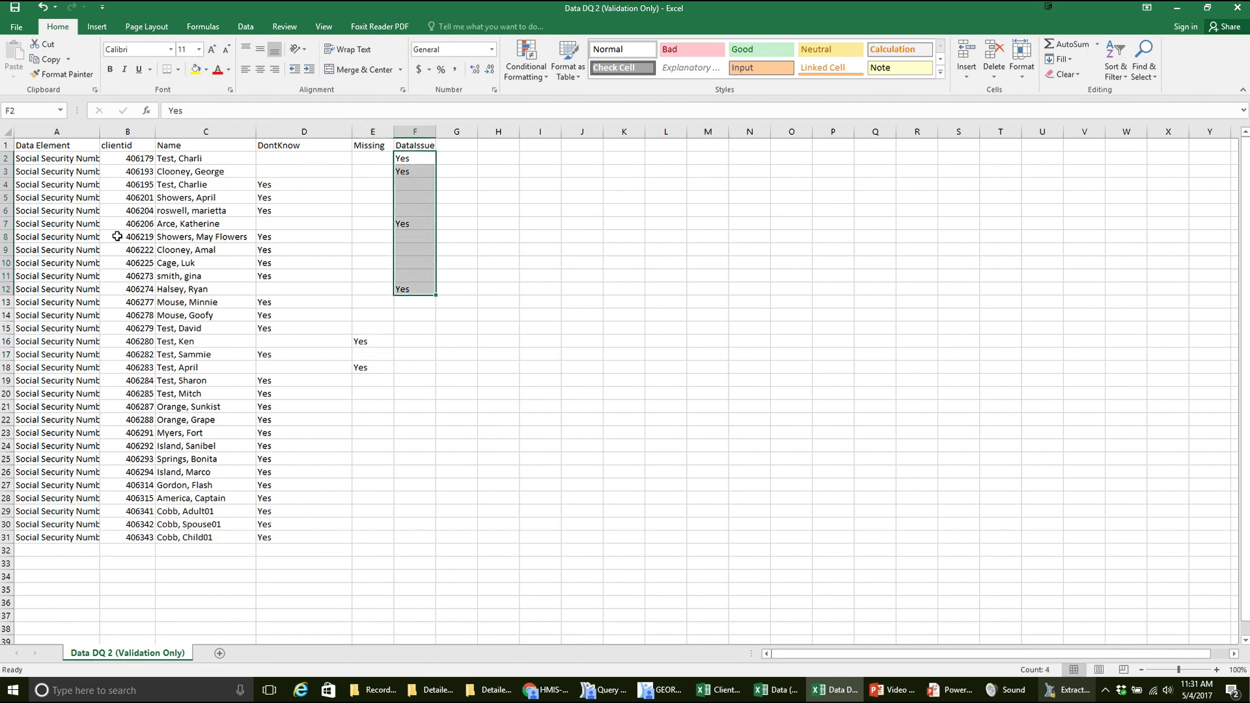
pyautogui.click(478, 458)
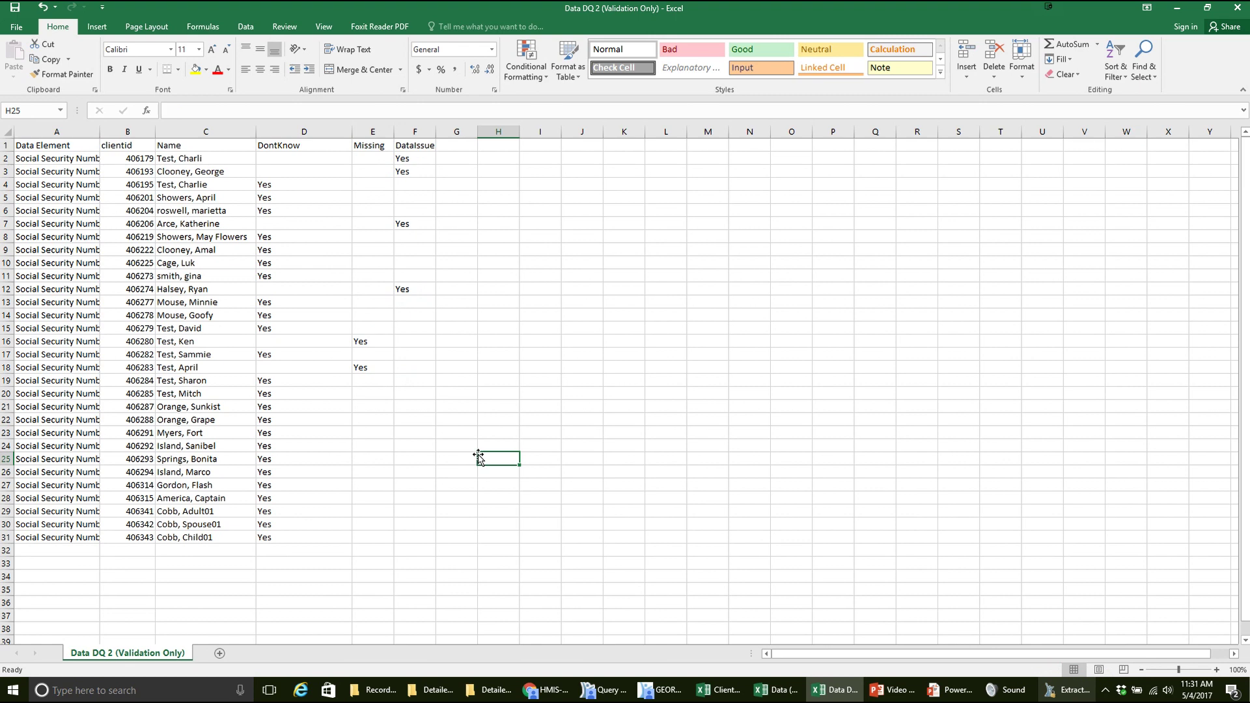
# - Copy the clientid in row 4, the first client flagged Yes under DontKnow
pyautogui.click(136, 185)
pyautogui.rightClick(141, 184)
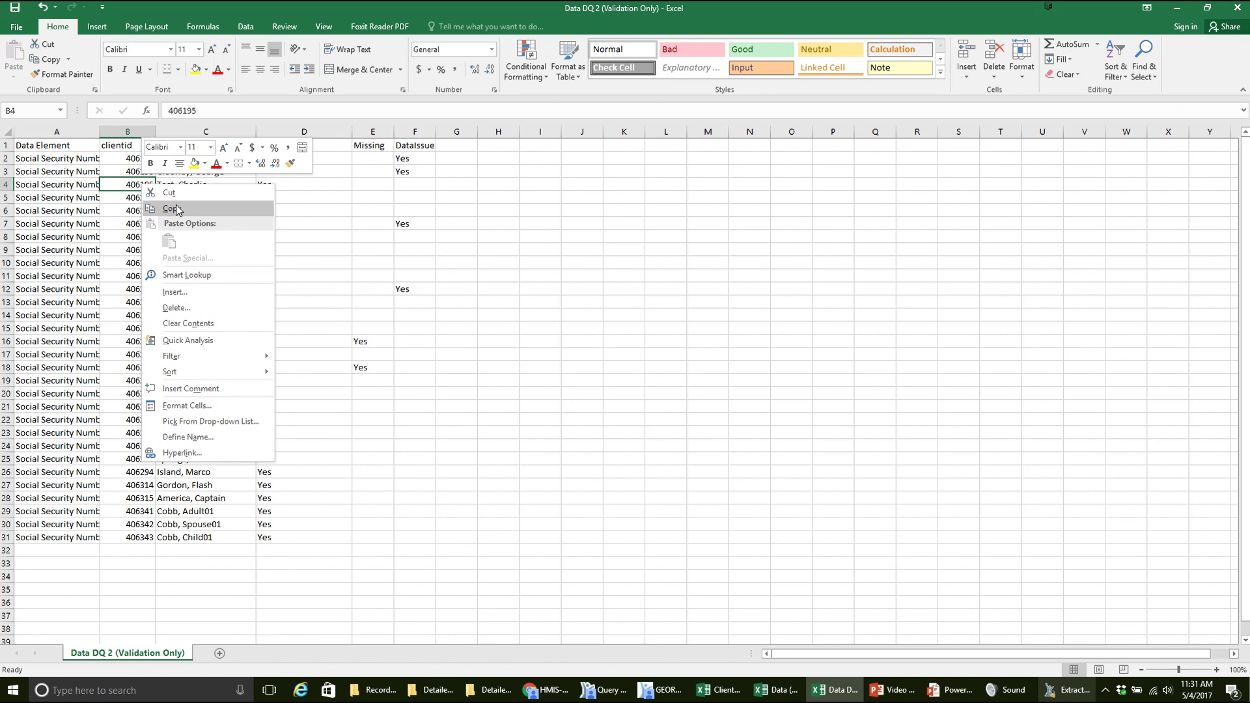
pyautogui.click(174, 209)
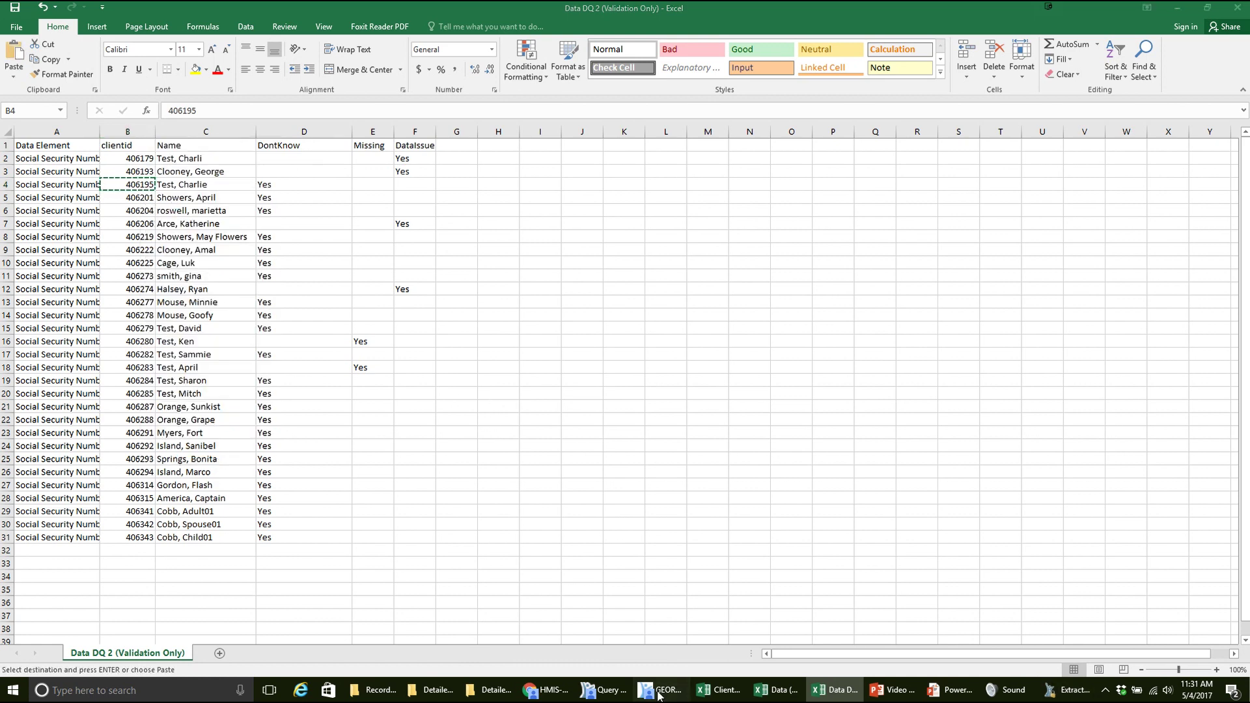
# - Switch to ClientTrack, minimize the HUD Data Quality Report, search for the copied client ID and open the matching client's dashboard
pyautogui.click(659, 692)
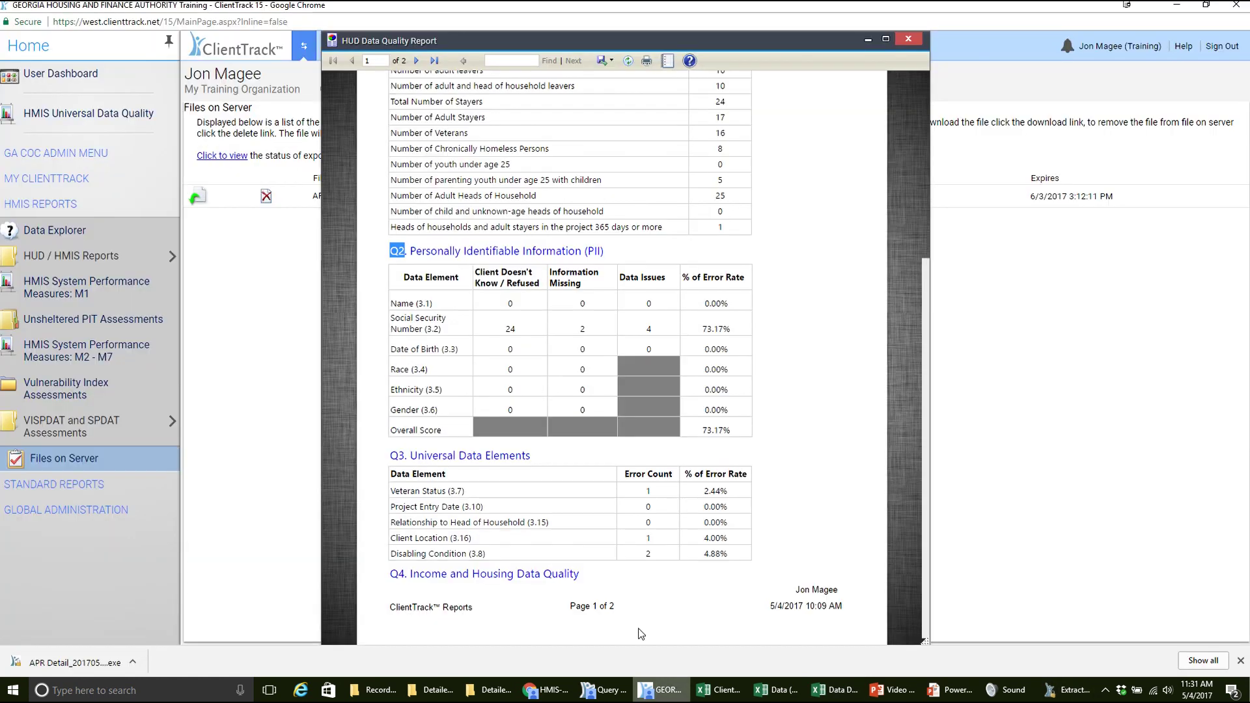
pyautogui.click(870, 42)
pyautogui.rightClick(416, 42)
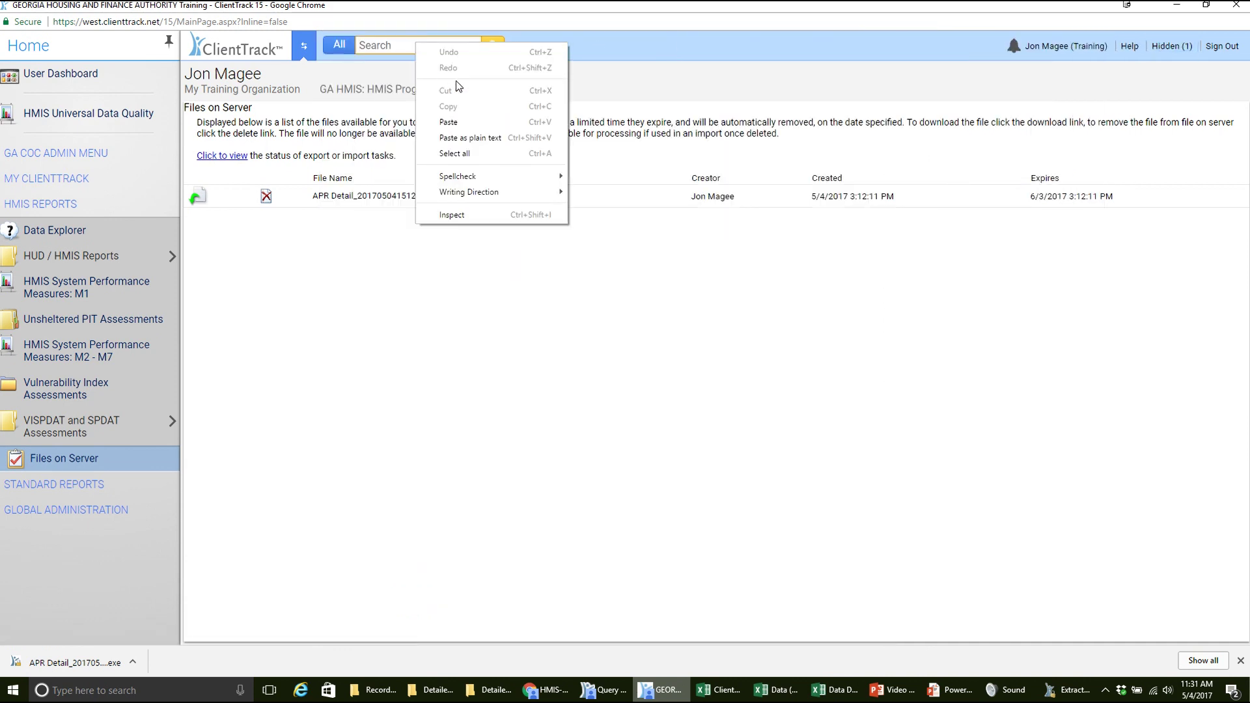
pyautogui.click(444, 121)
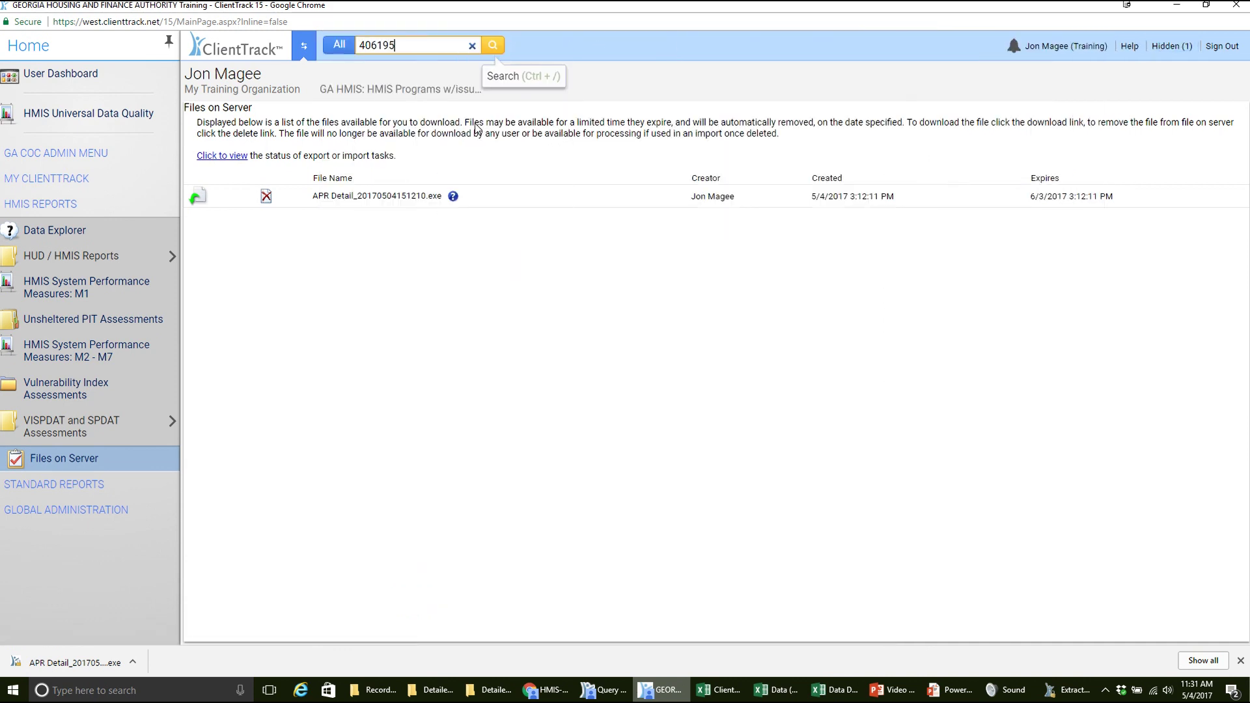
pyautogui.click(494, 48)
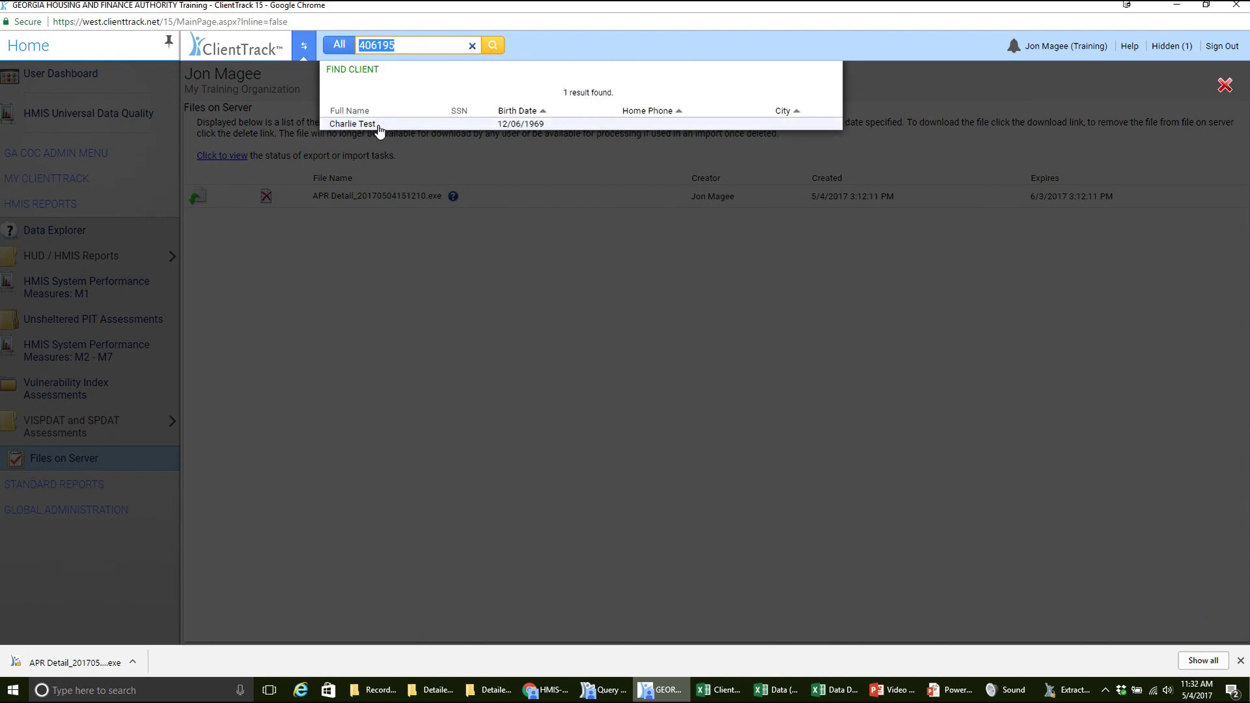
pyautogui.click(377, 124)
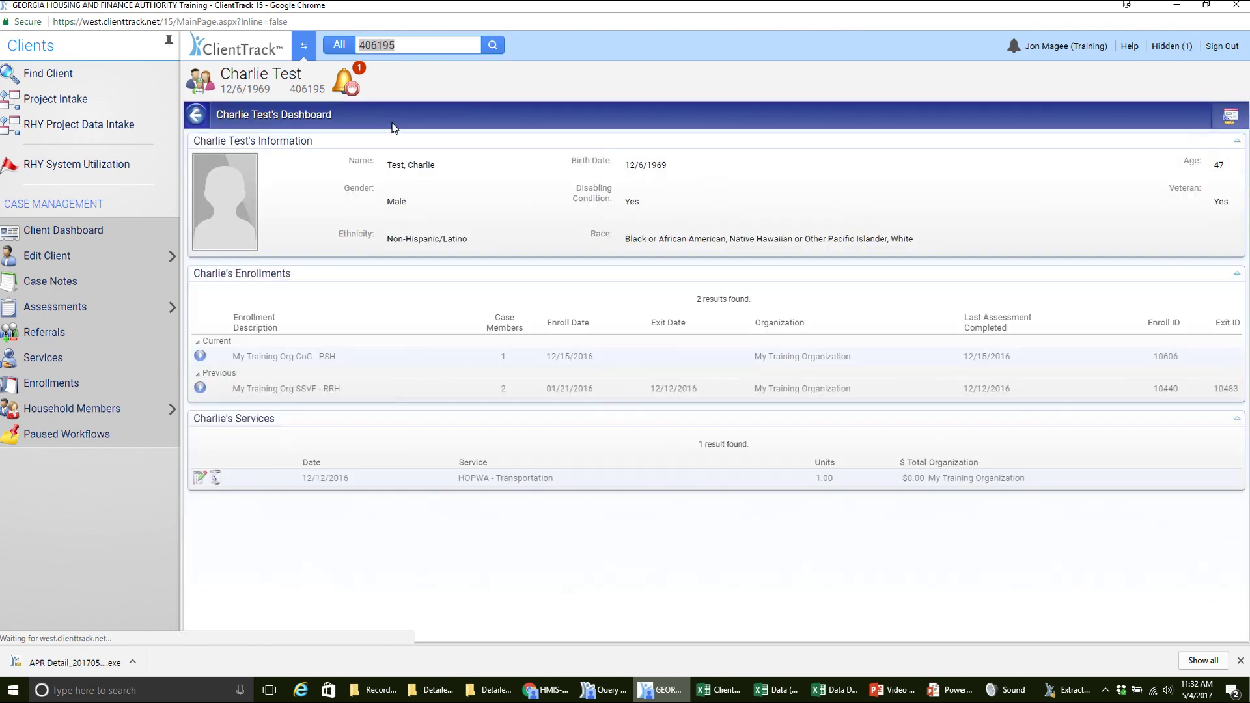
# - Edit the client's basic information, fill in the Social Security Number field and save the record
pyautogui.click(130, 260)
pyautogui.click(119, 261)
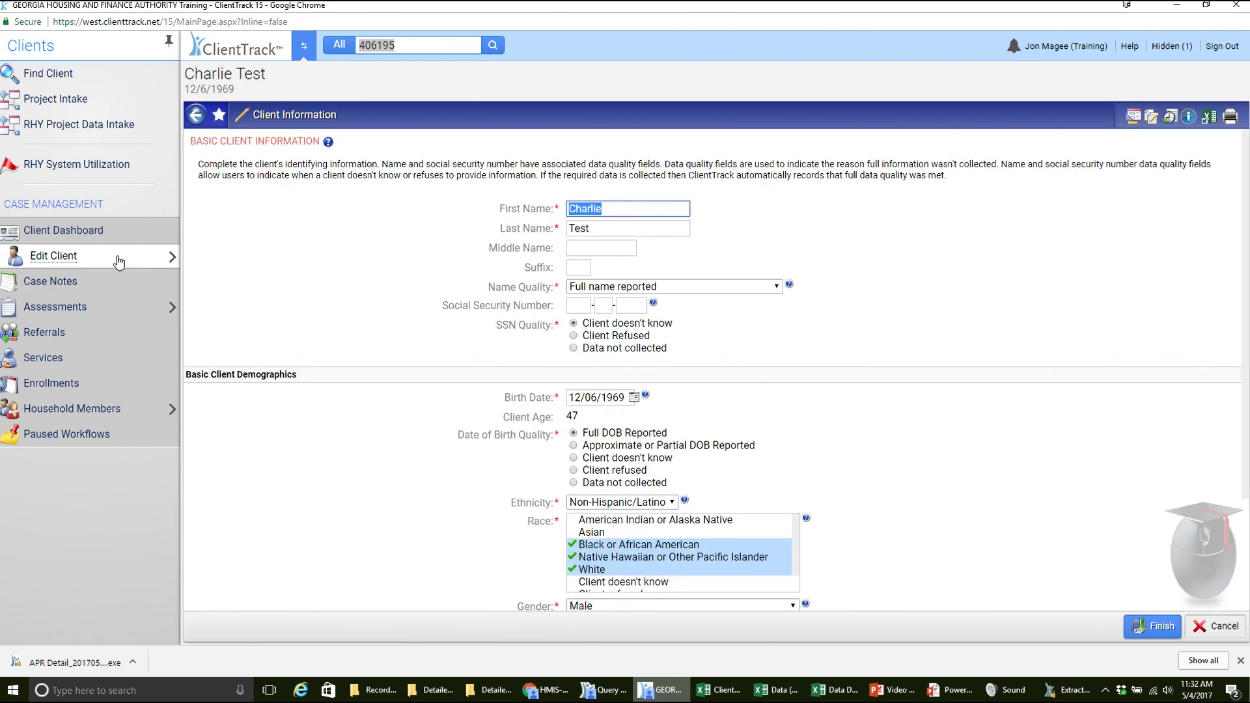
pyautogui.click(582, 305)
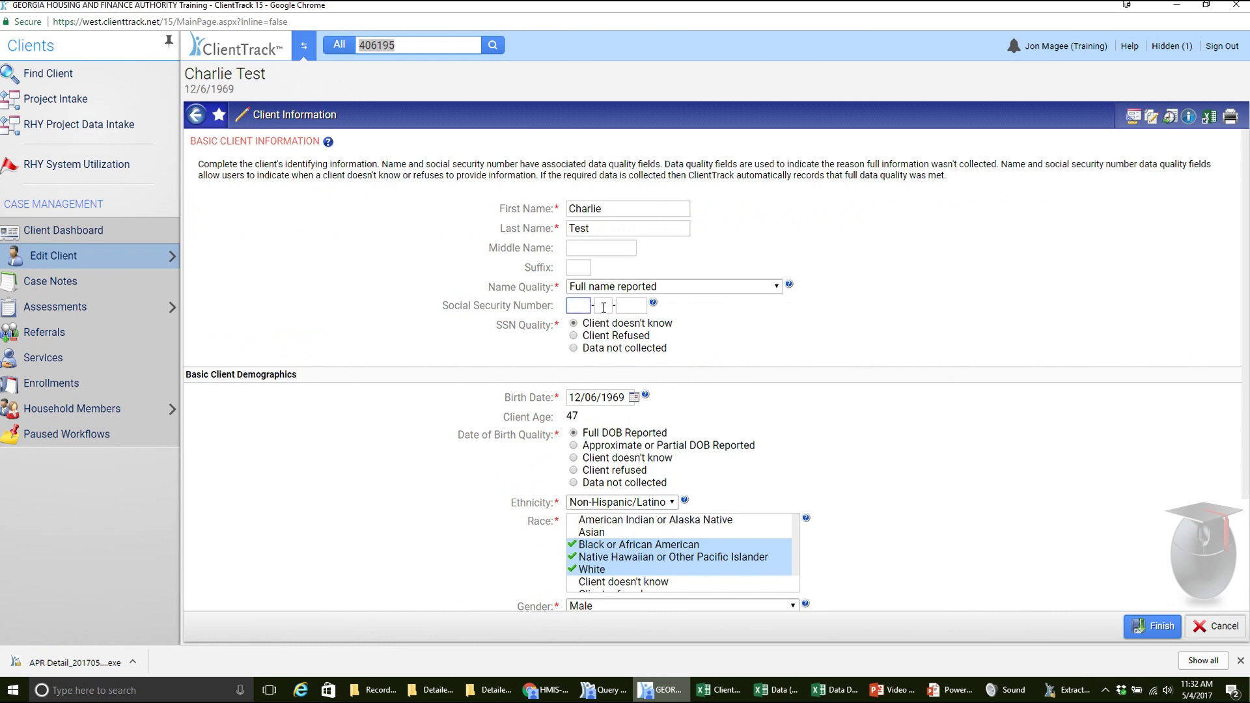
pyautogui.write('000000-0000')
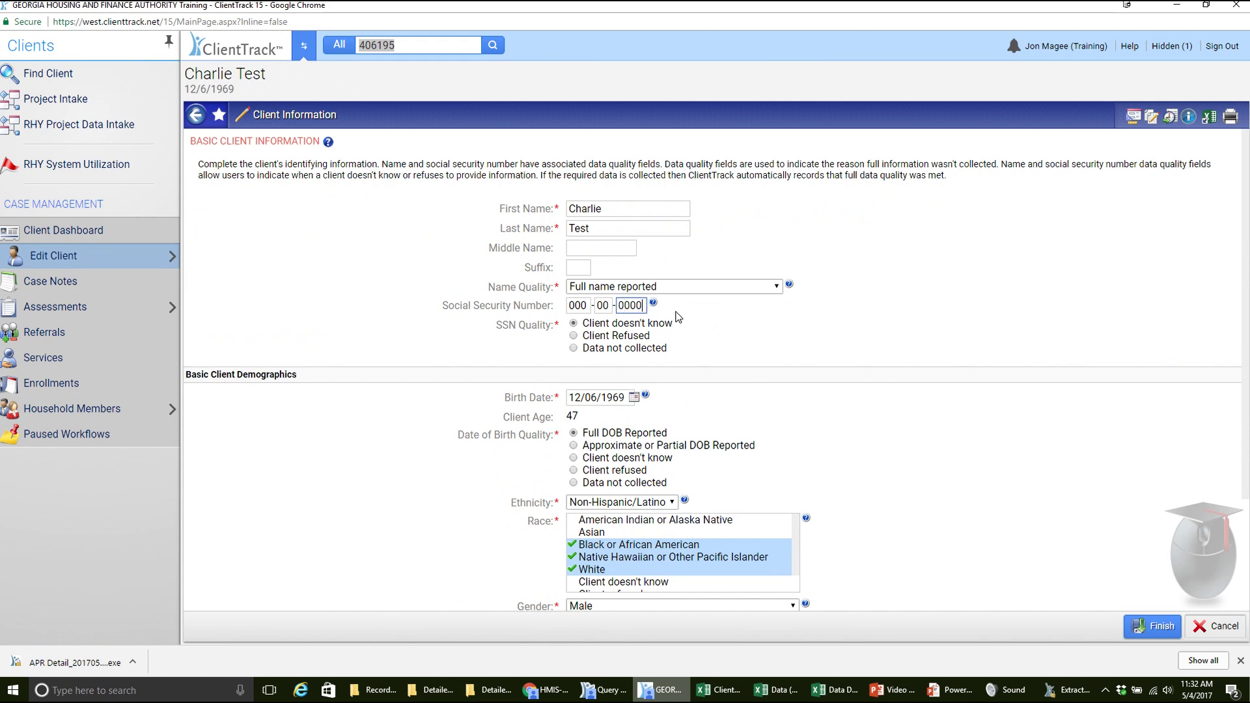
pyautogui.click(1146, 625)
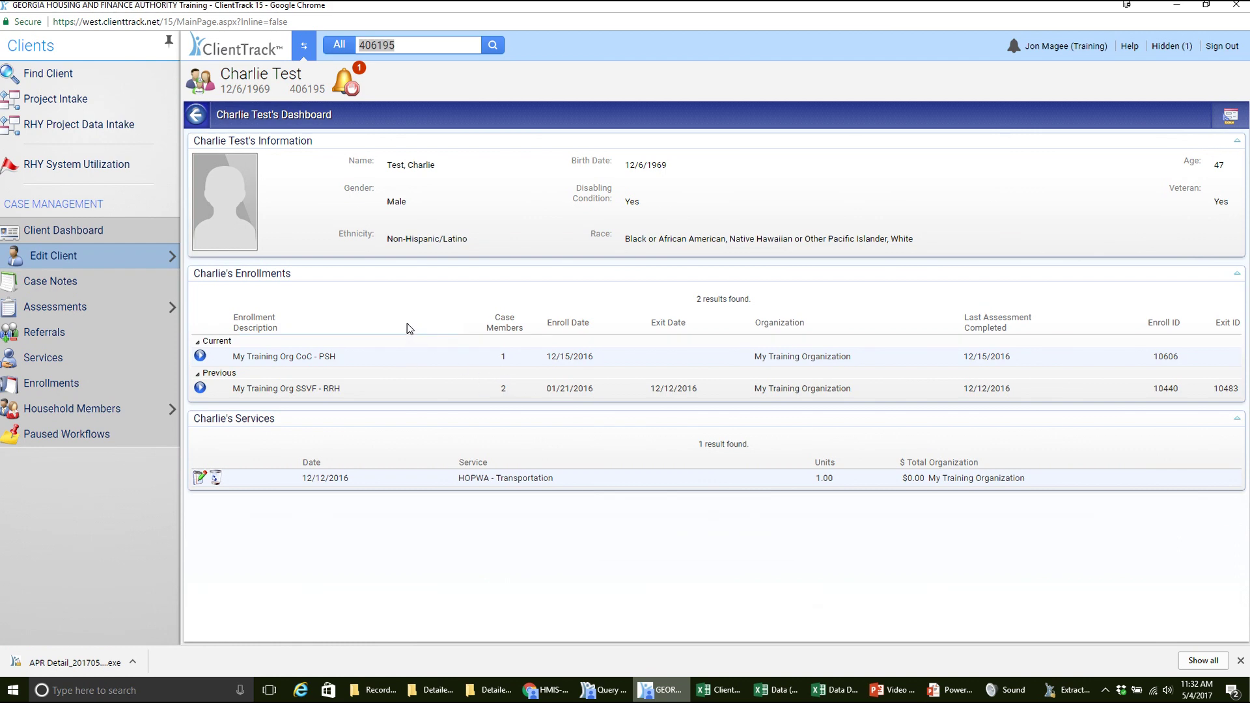
# - Reopen the client's basic information to check the Social Security Number entry, leaving the form without saving
pyautogui.click(170, 256)
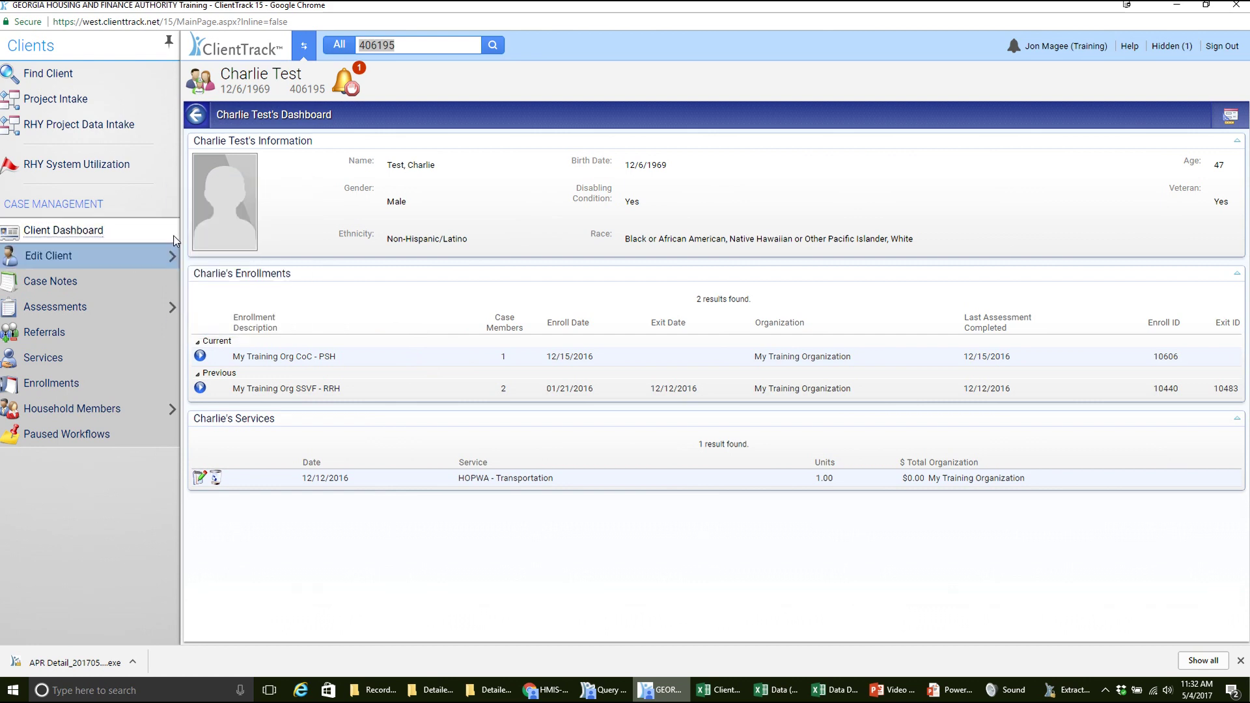
pyautogui.click(67, 255)
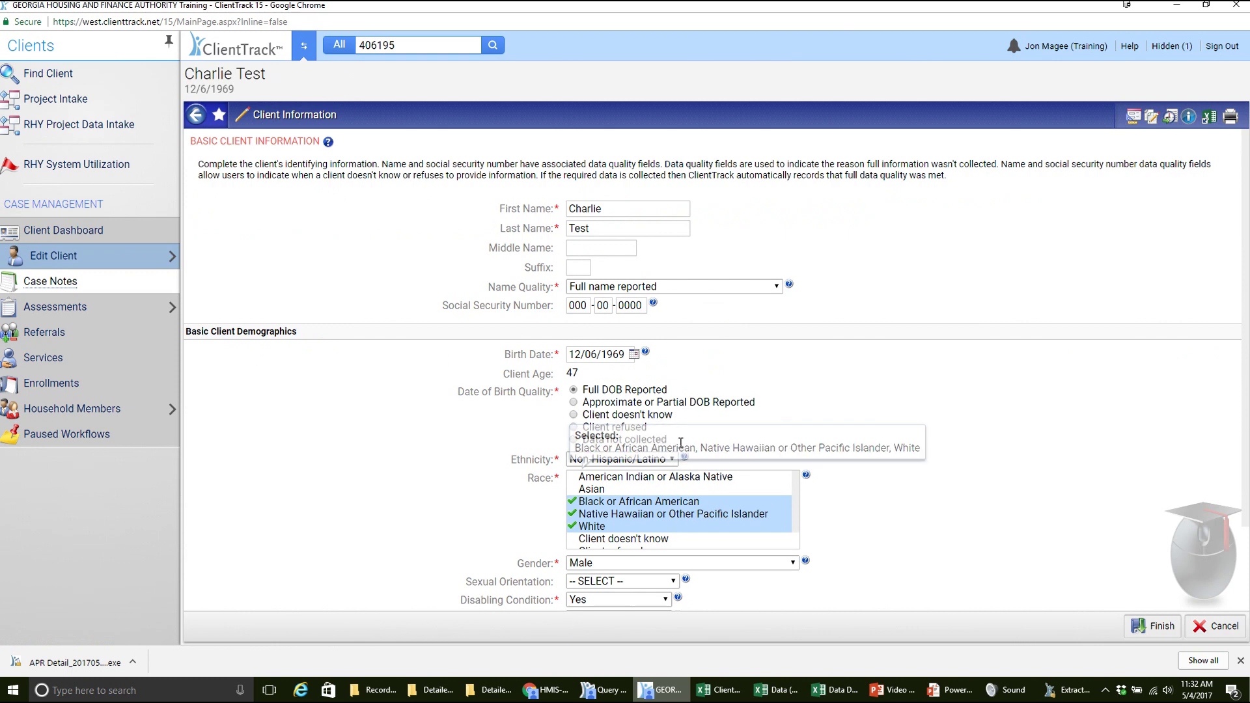
pyautogui.click(1216, 625)
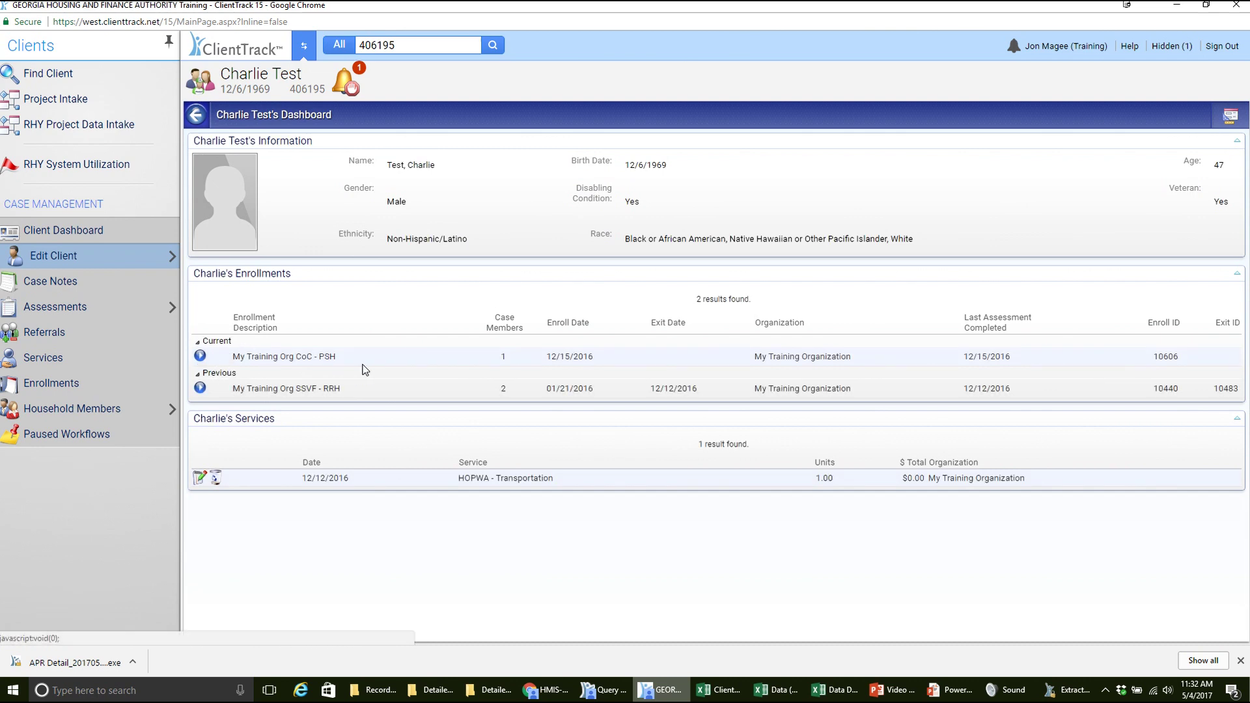
# - Start the Edit Enrollment Workflow for the My Training Org CoC - PSH enrollment, finish its Basic Client Information stage and cancel the workflow
pyautogui.click(200, 355)
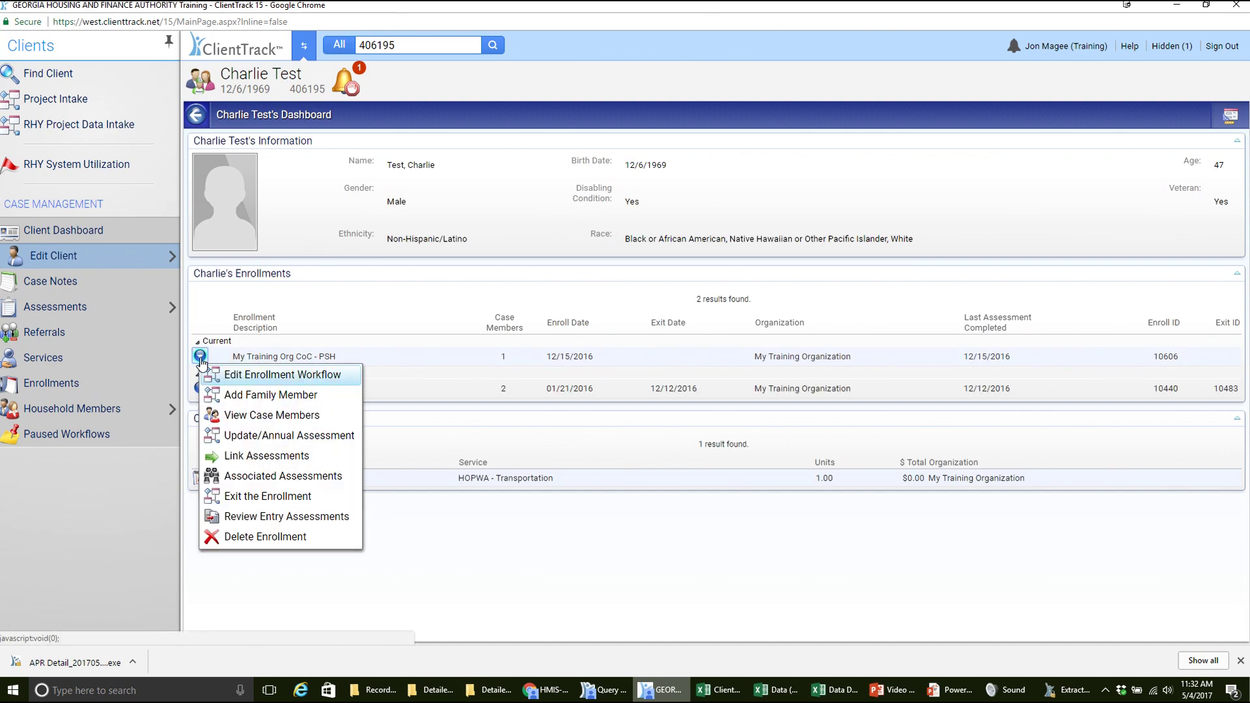
pyautogui.click(255, 379)
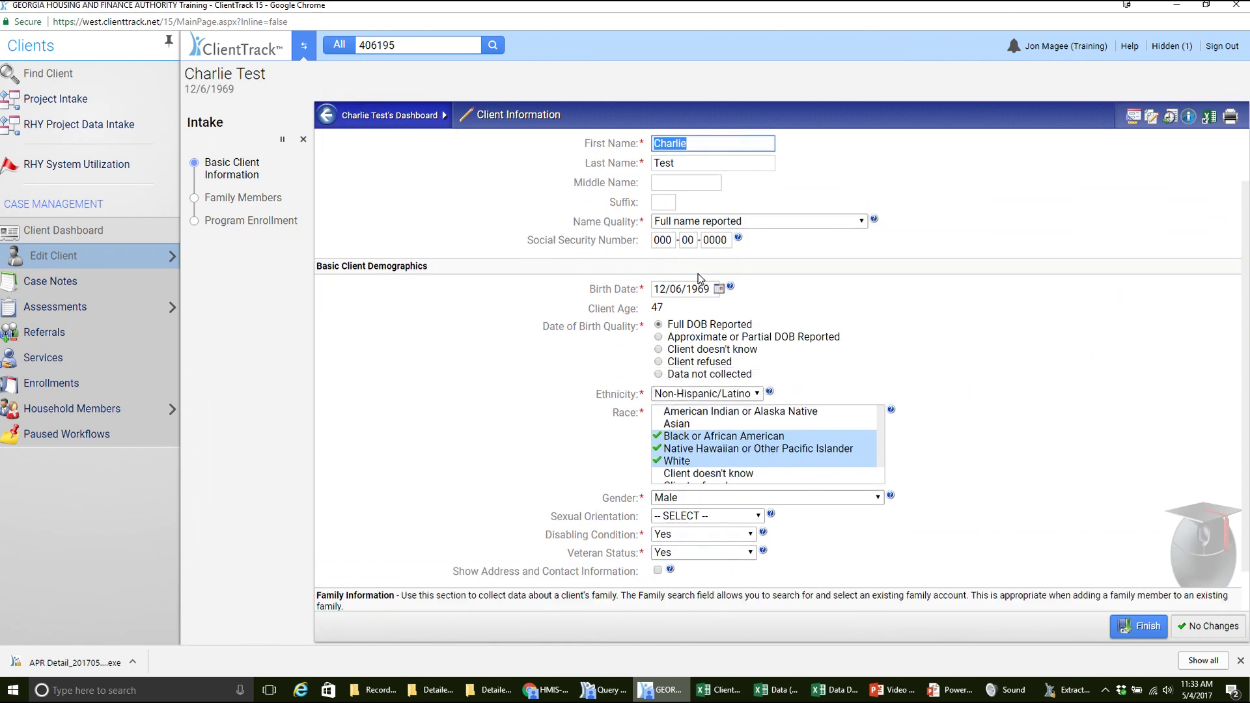
pyautogui.click(1135, 638)
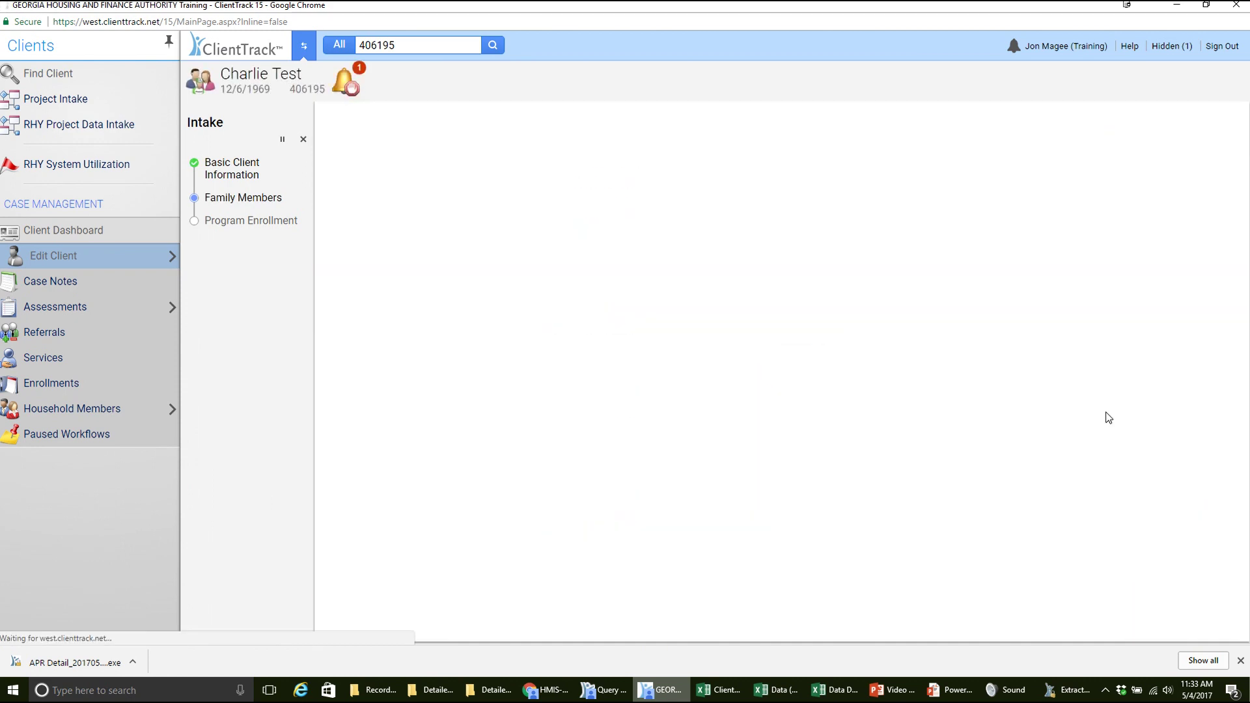
pyautogui.click(305, 140)
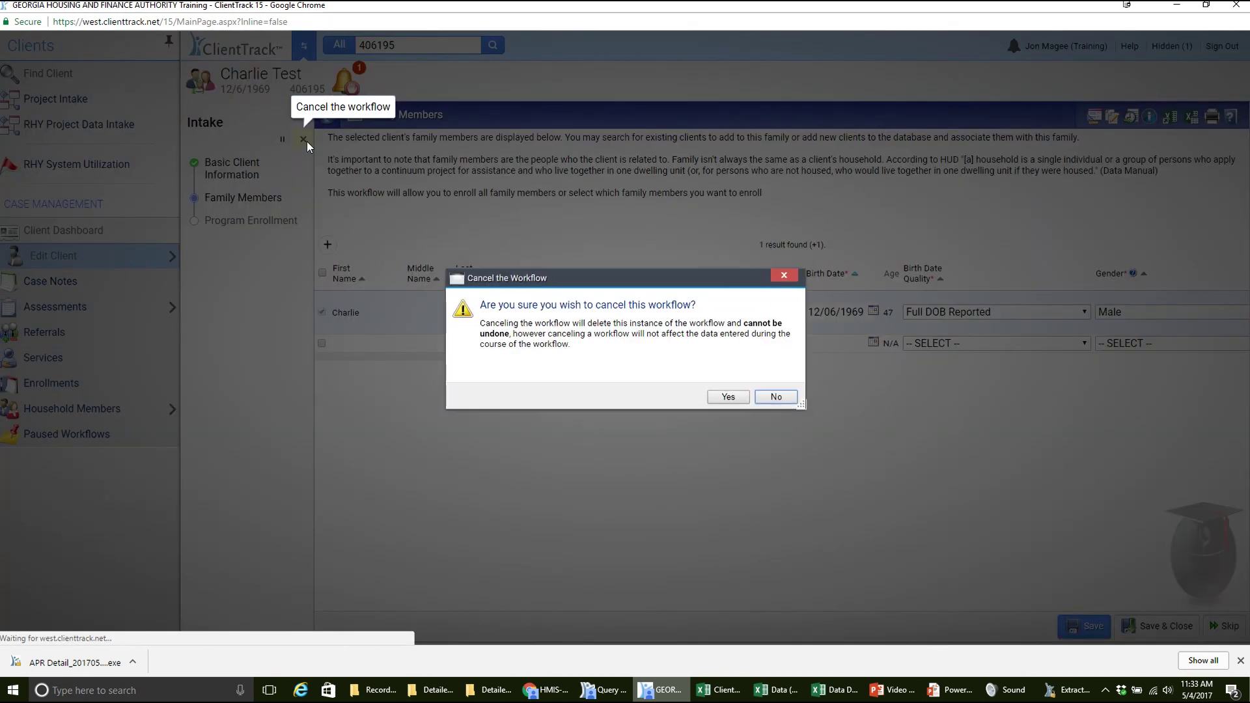
pyautogui.click(727, 398)
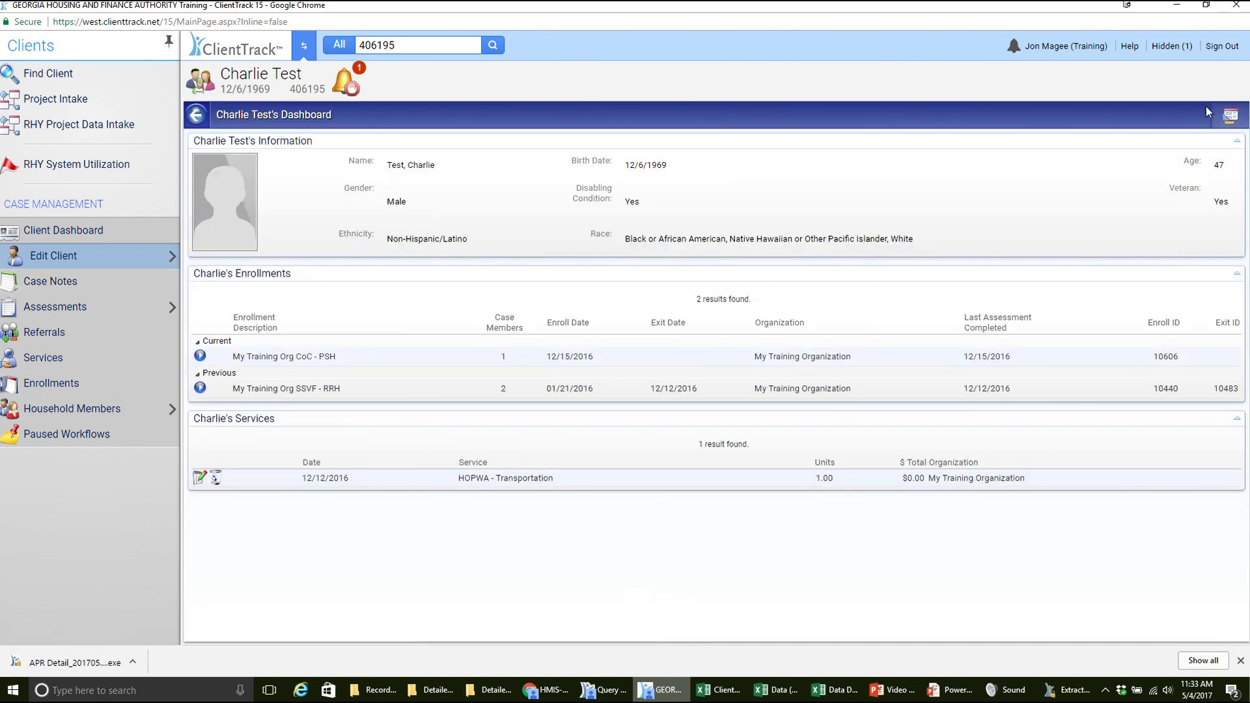
# - Restore the hidden HUD Data Quality Report and examine the Q3 Universal Data Elements table, highlighting its Q3 label
pyautogui.click(1171, 46)
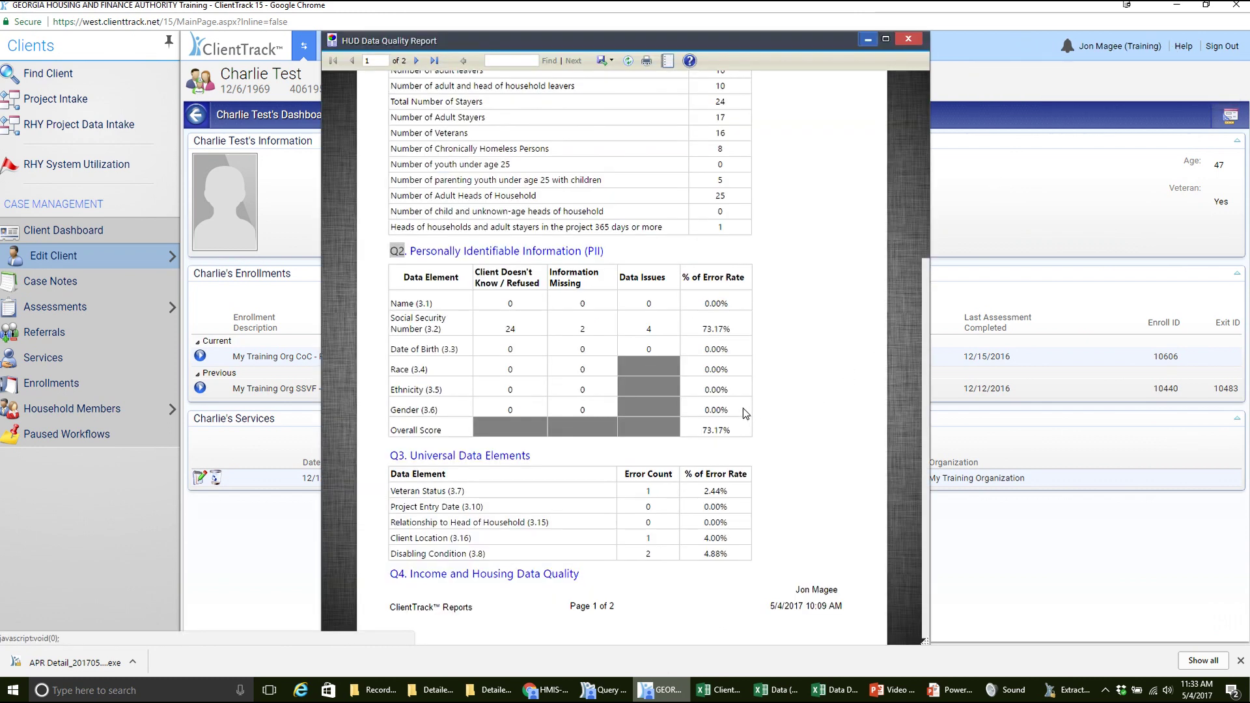
pyautogui.scroll(-1, 729, 412)
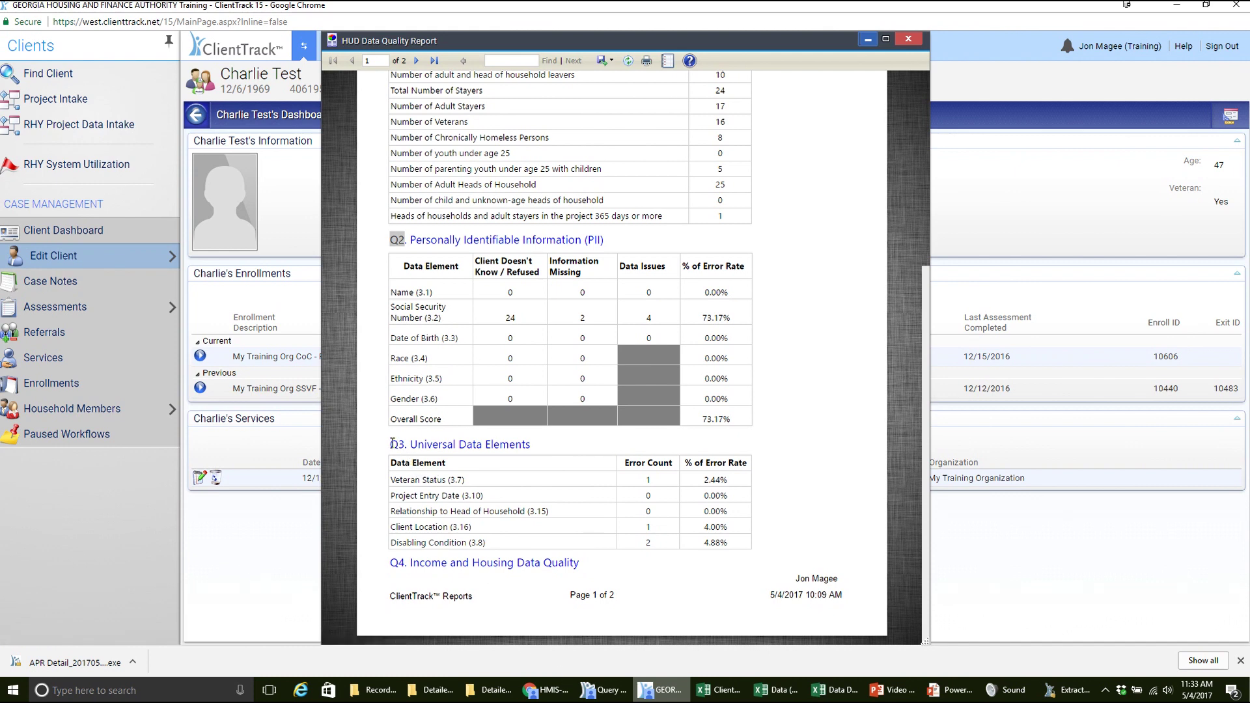
pyautogui.moveTo(392, 444); pyautogui.dragTo(399, 443)
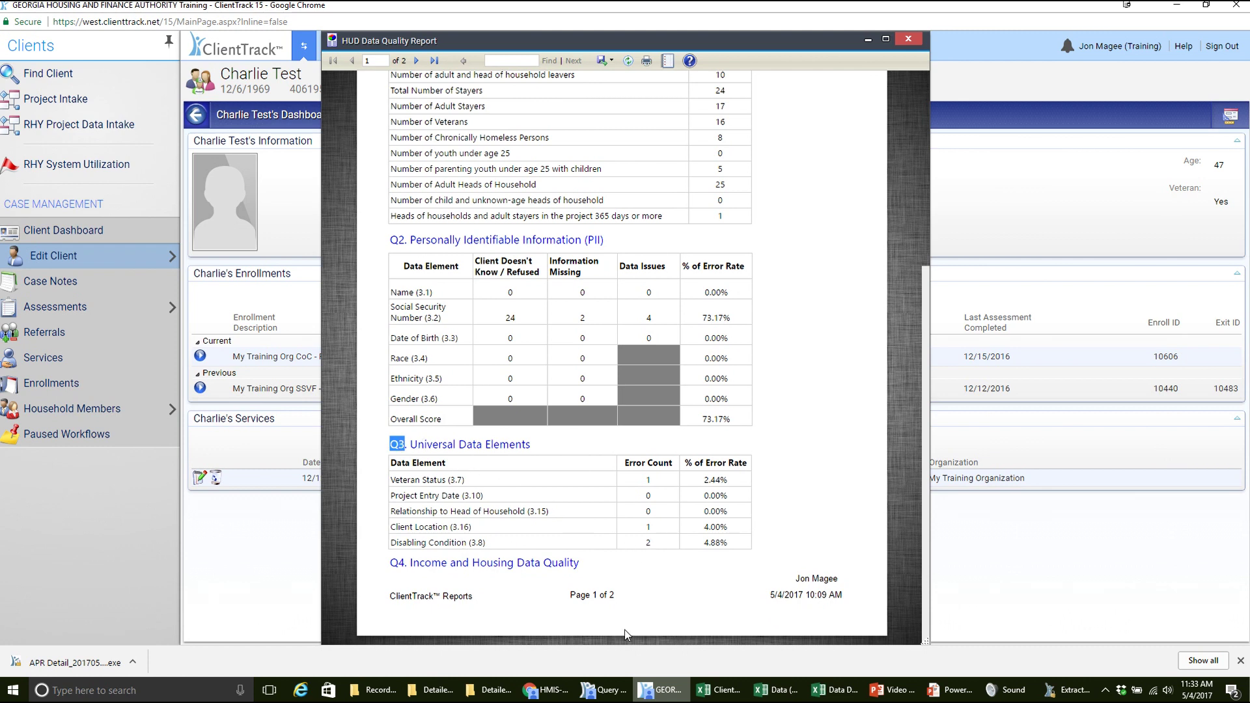
# - Open the Data DQ 3 (Validation Only) file from the Detailed Data Quality Report folder in Excel and widen its Data Element column
pyautogui.click(488, 690)
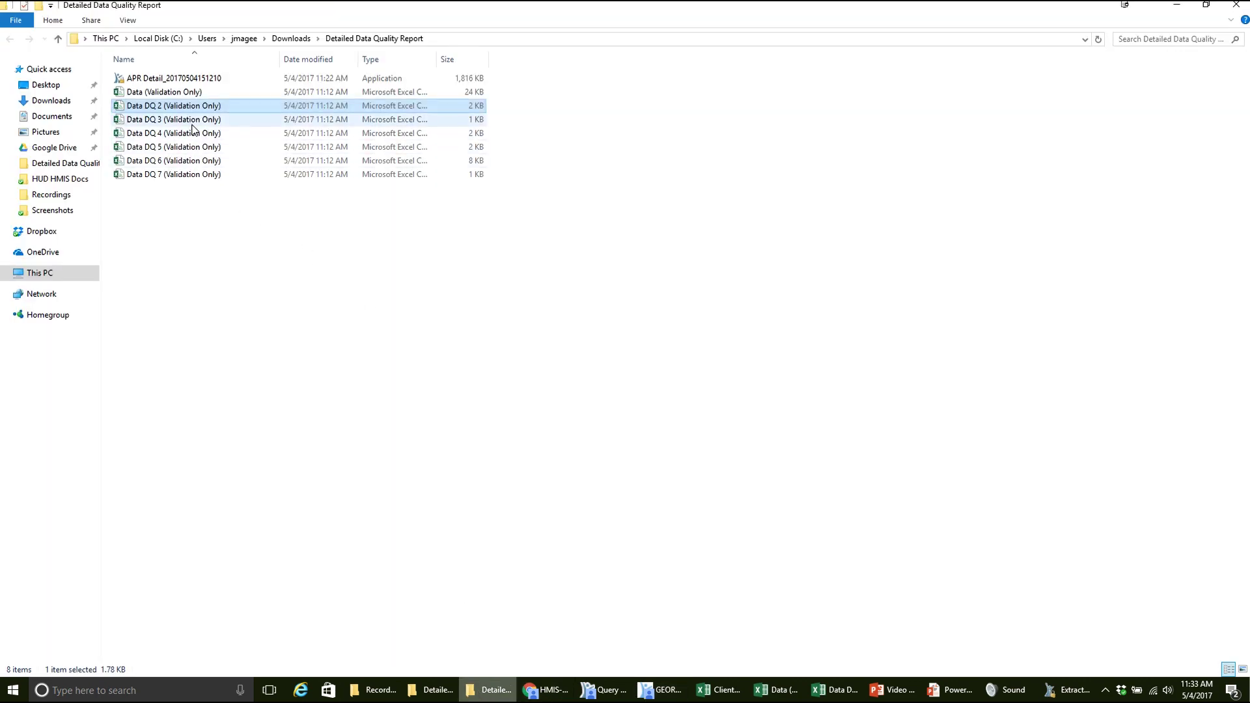
pyautogui.doubleClick(170, 122)
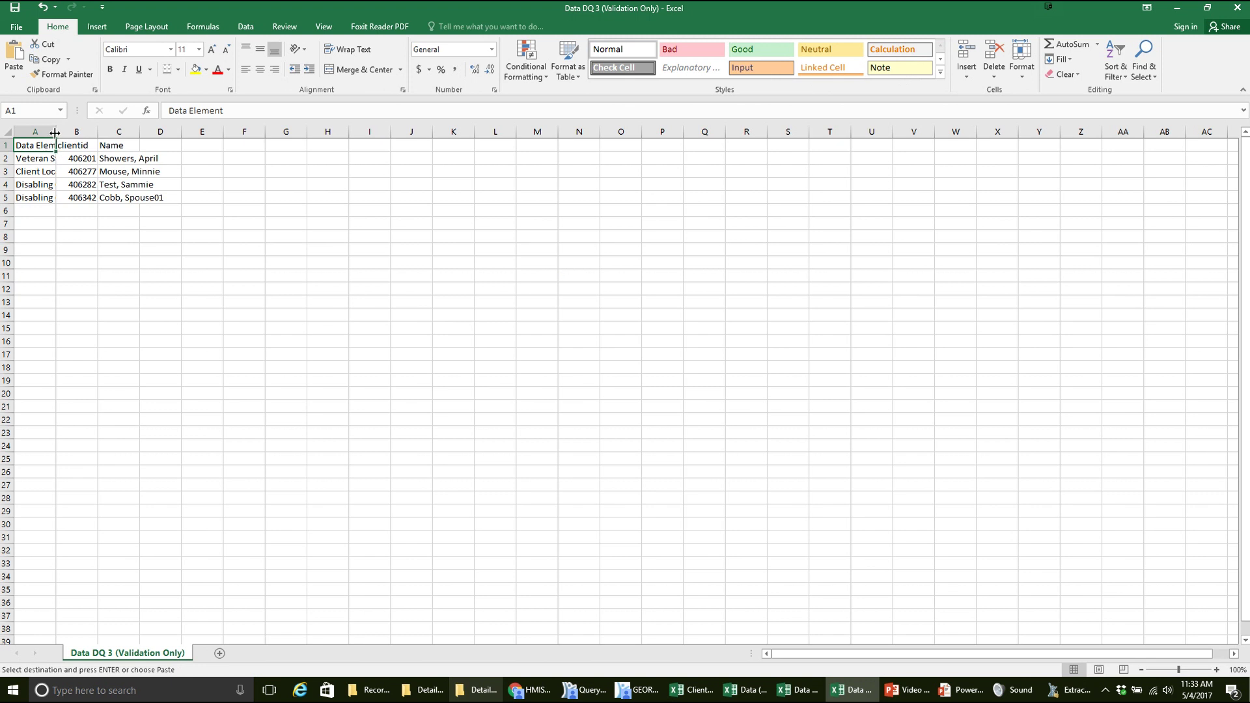
pyautogui.moveTo(56, 133); pyautogui.dragTo(106, 133)
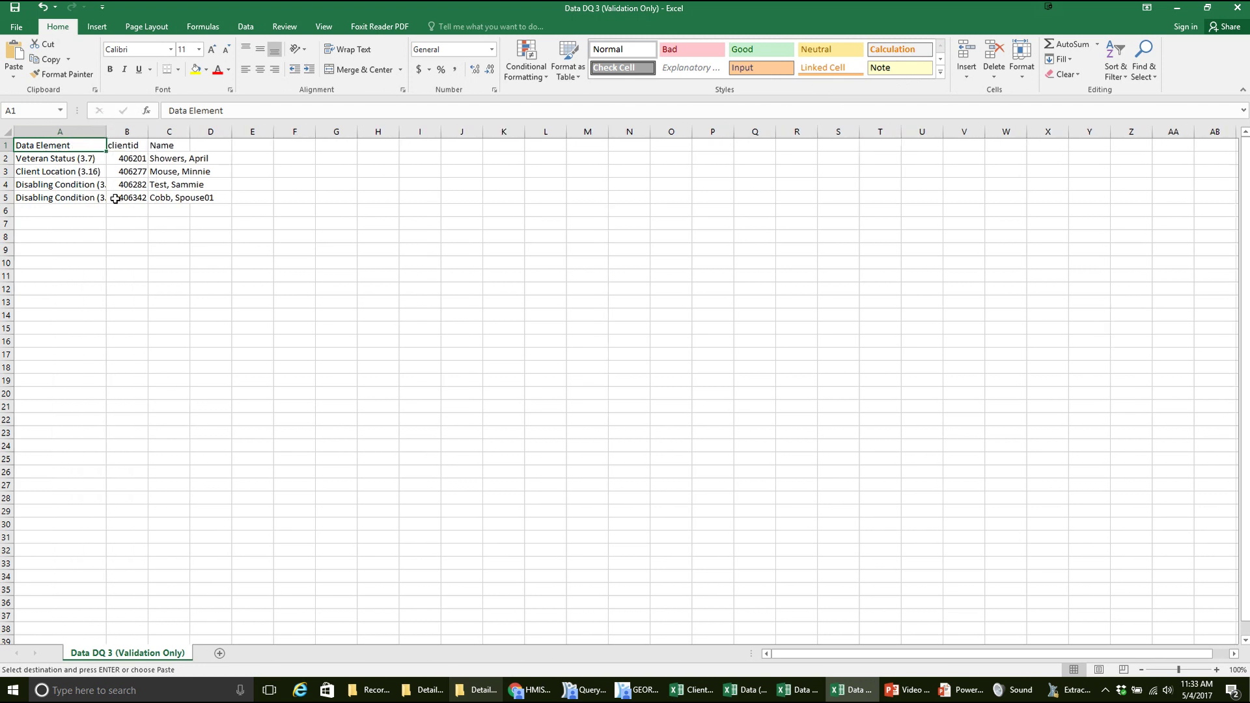
# - Copy the clientid of the Disabling Condition error in row 5
pyautogui.click(132, 200)
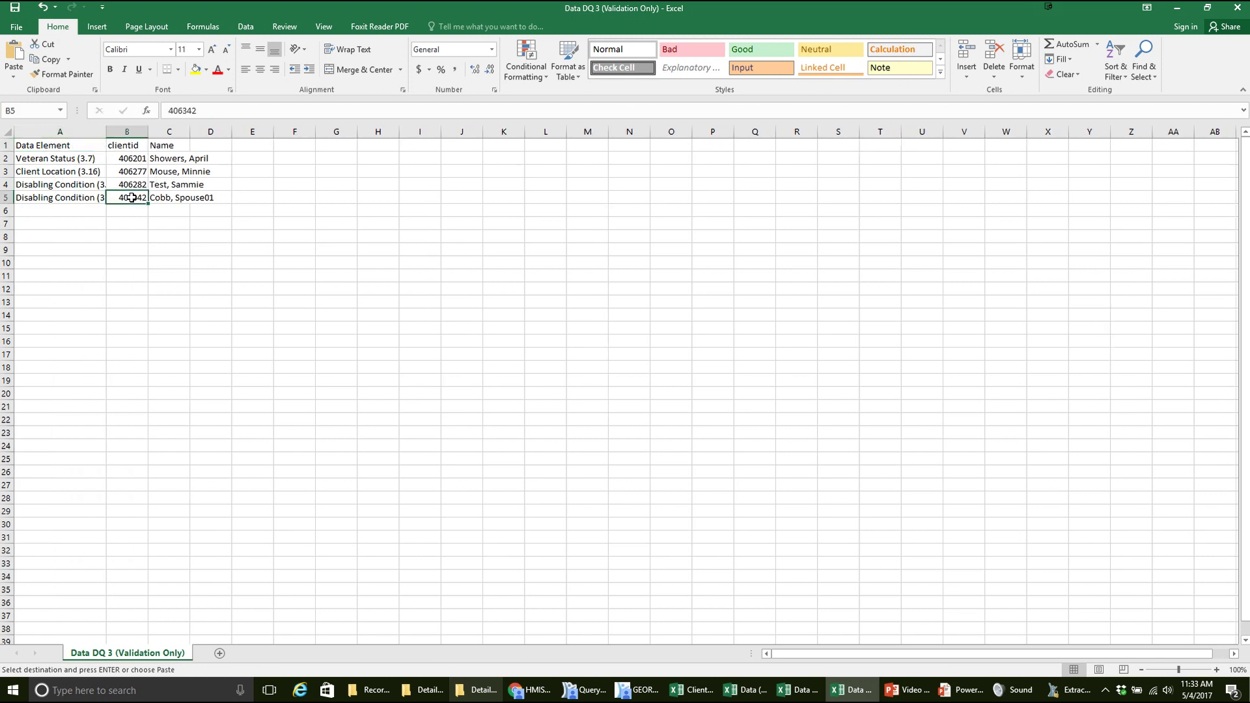
pyautogui.rightClick(132, 200)
pyautogui.click(182, 224)
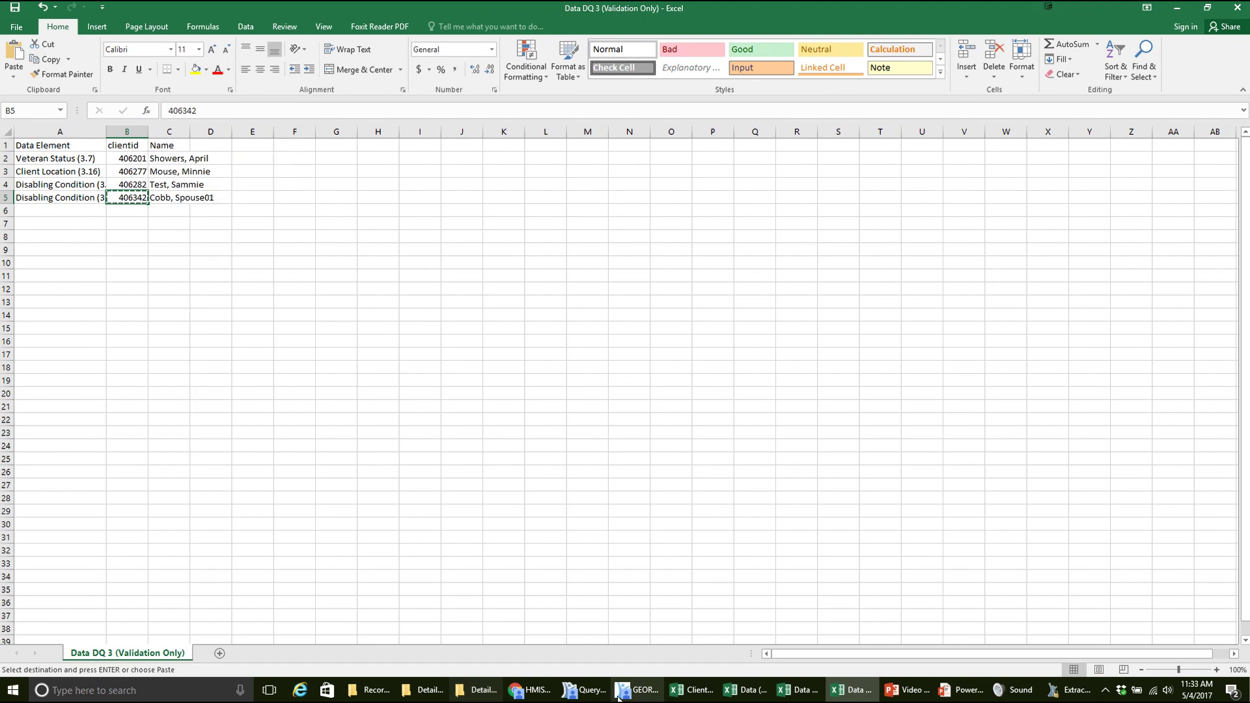
# - Return to ClientTrack, minimize the report, replace the searched client ID with the copied one and open the matching client's dashboard
pyautogui.click(636, 689)
pyautogui.click(867, 42)
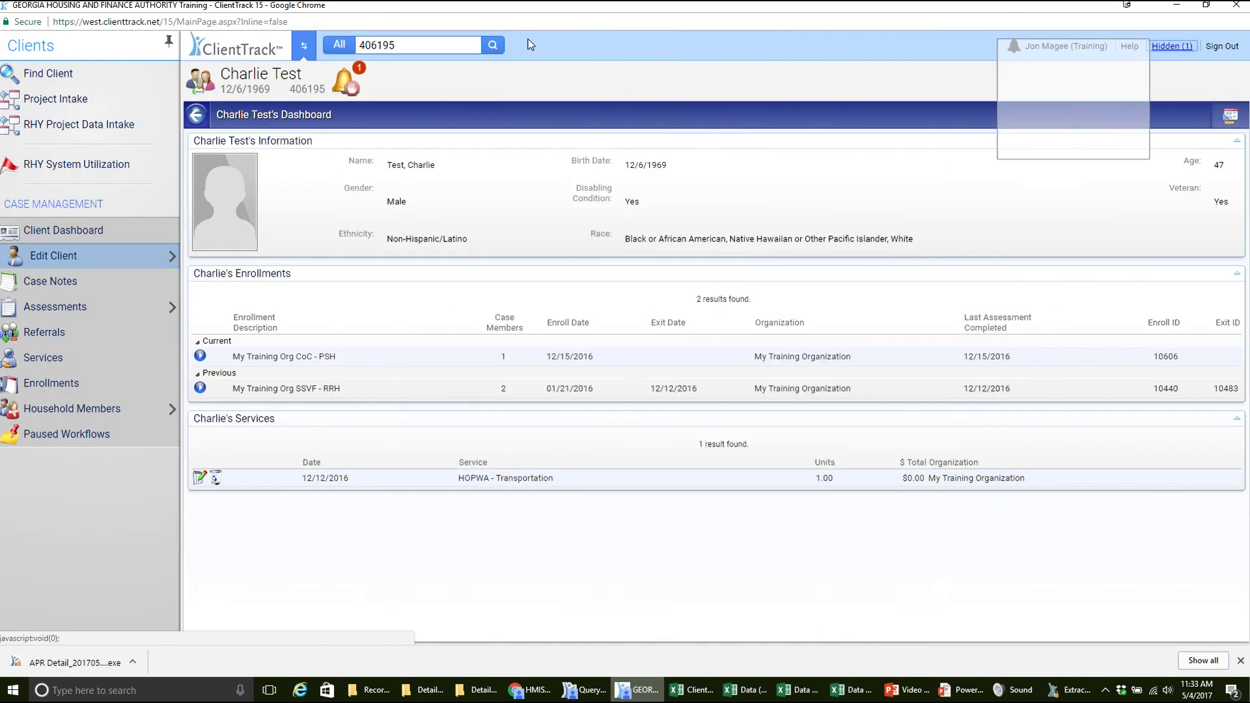
pyautogui.doubleClick(377, 45)
pyautogui.rightClick(382, 45)
pyautogui.click(427, 84)
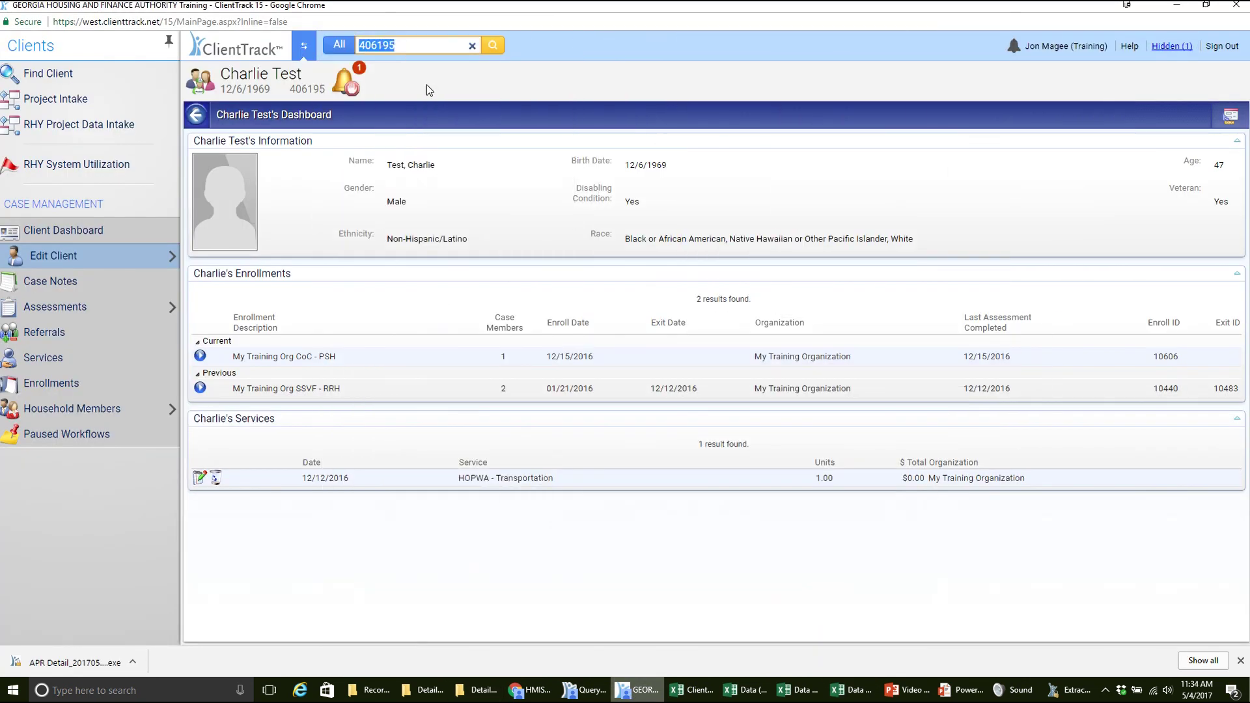
pyautogui.click(491, 48)
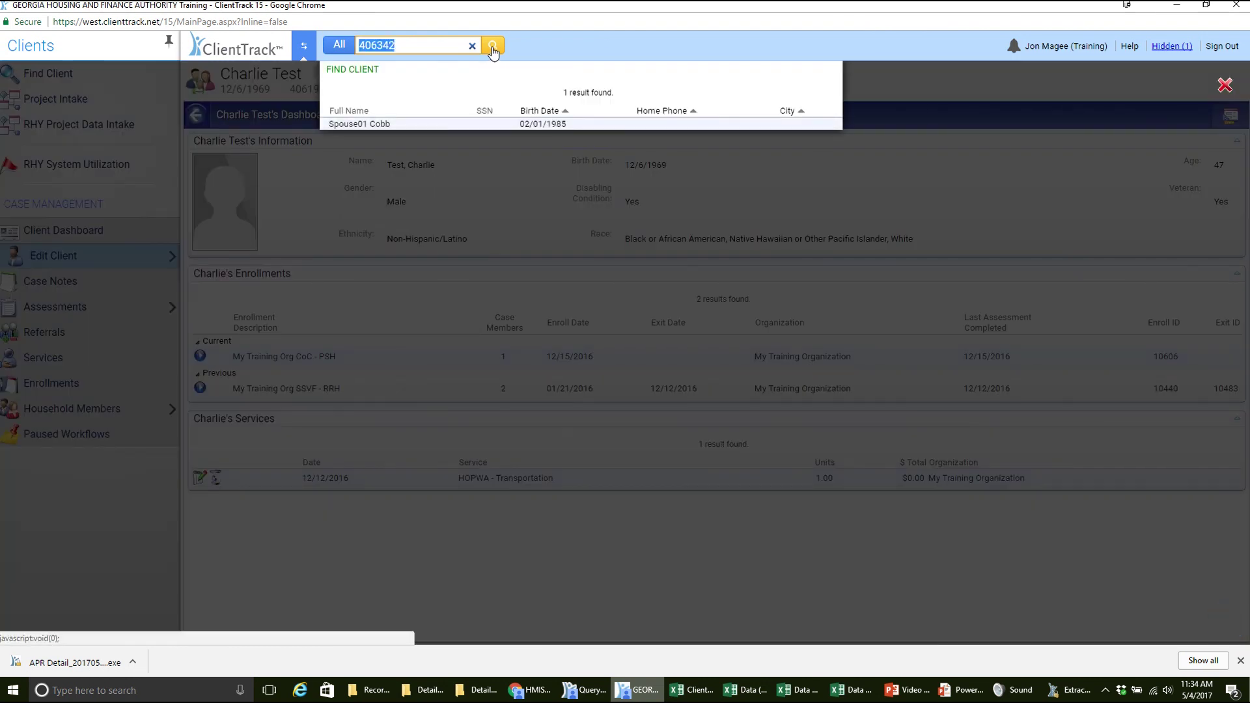
pyautogui.click(382, 123)
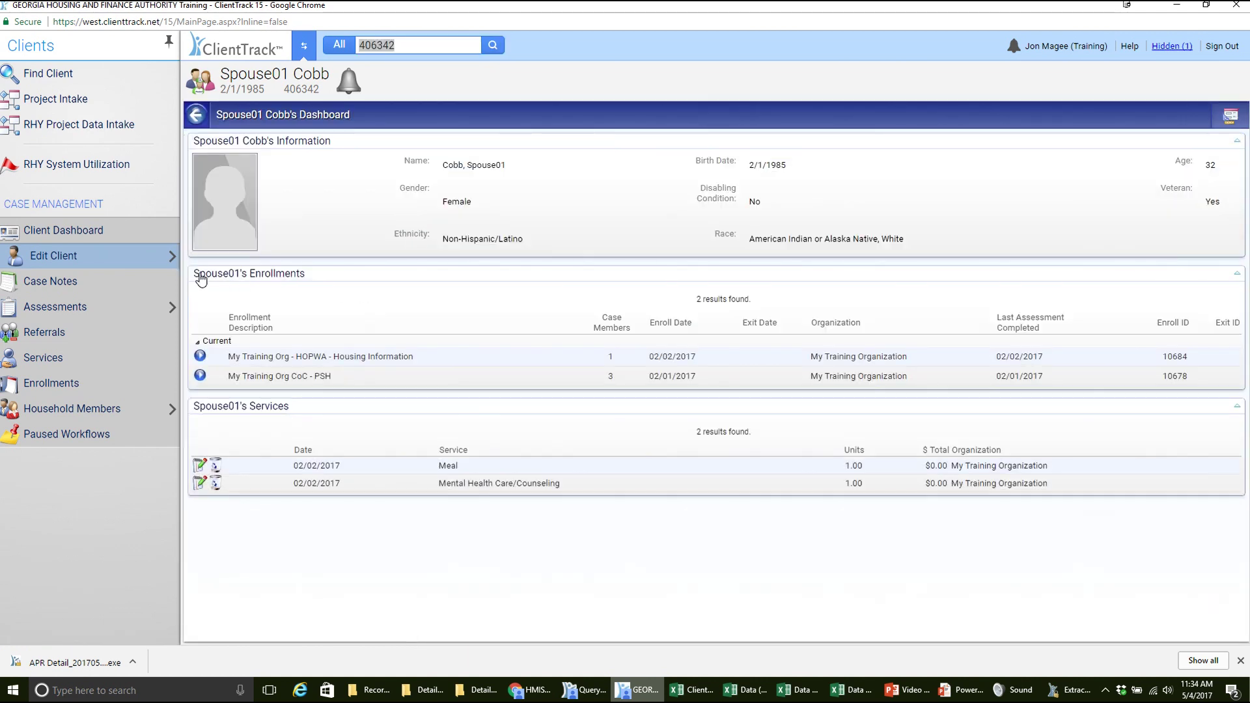
# - Open this client's basic information for editing and review the fields down to Disabling Condition and Veteran Status
pyautogui.click(172, 255)
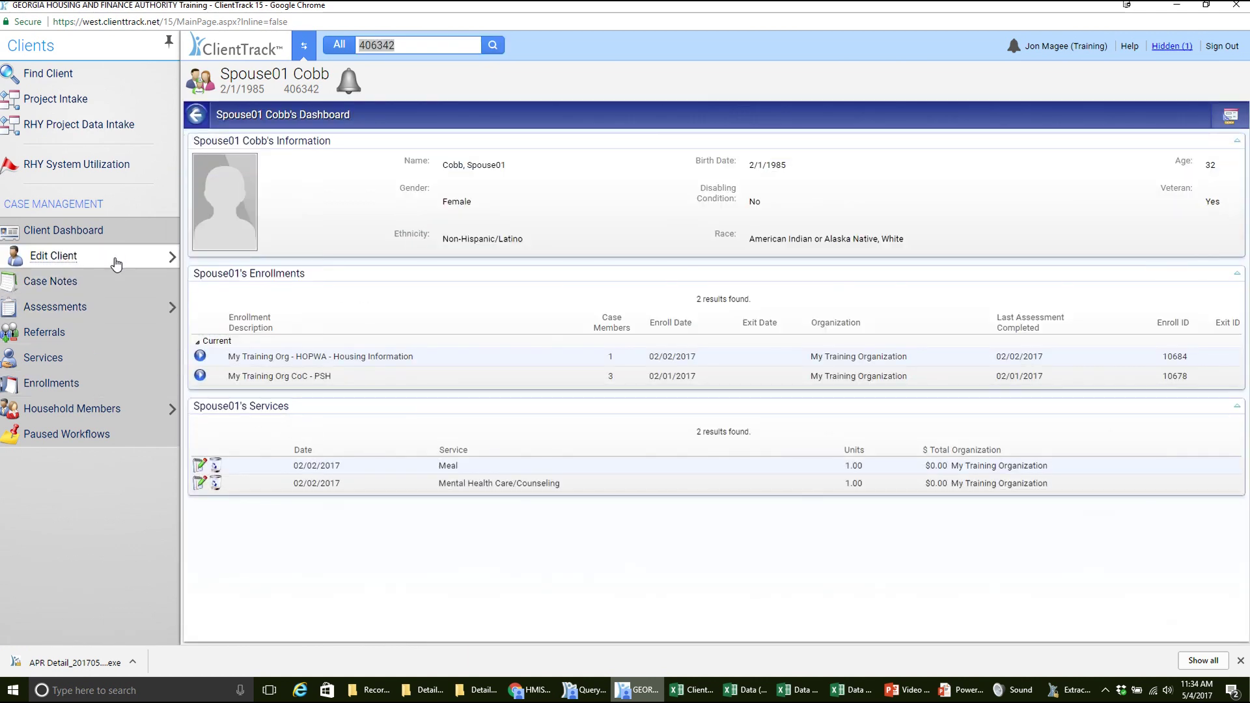
pyautogui.moveTo(112, 255)
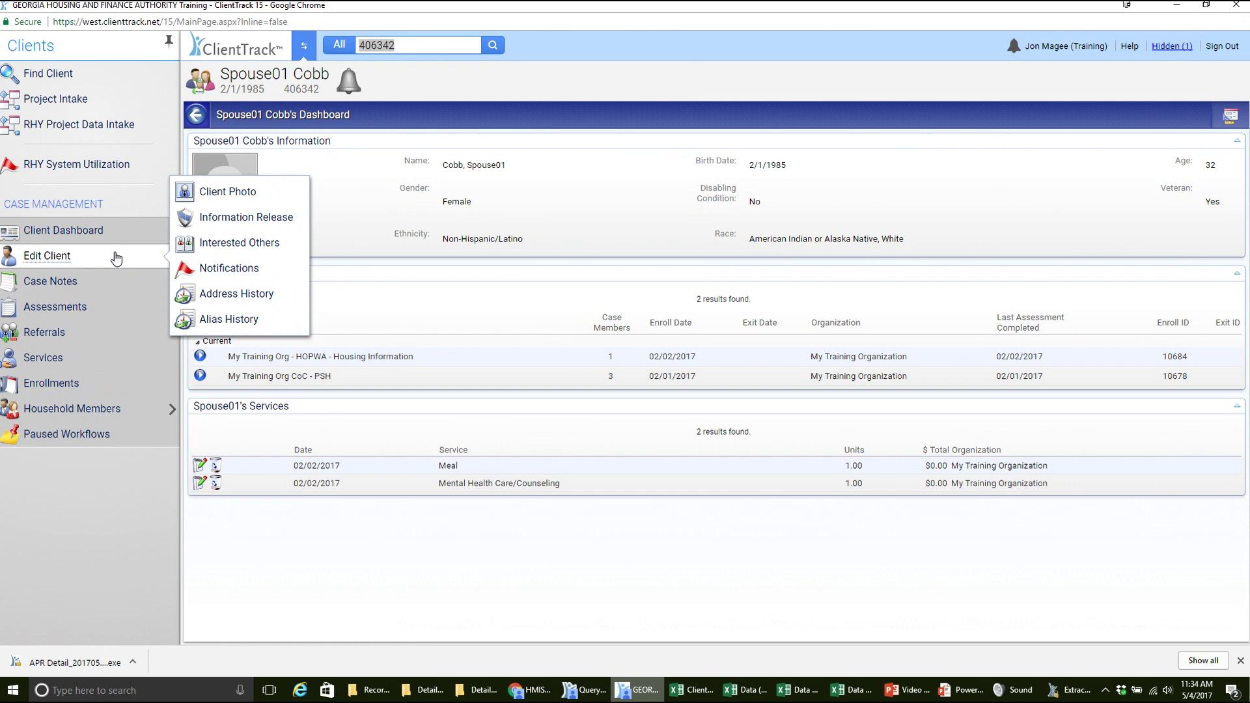
pyautogui.click(60, 256)
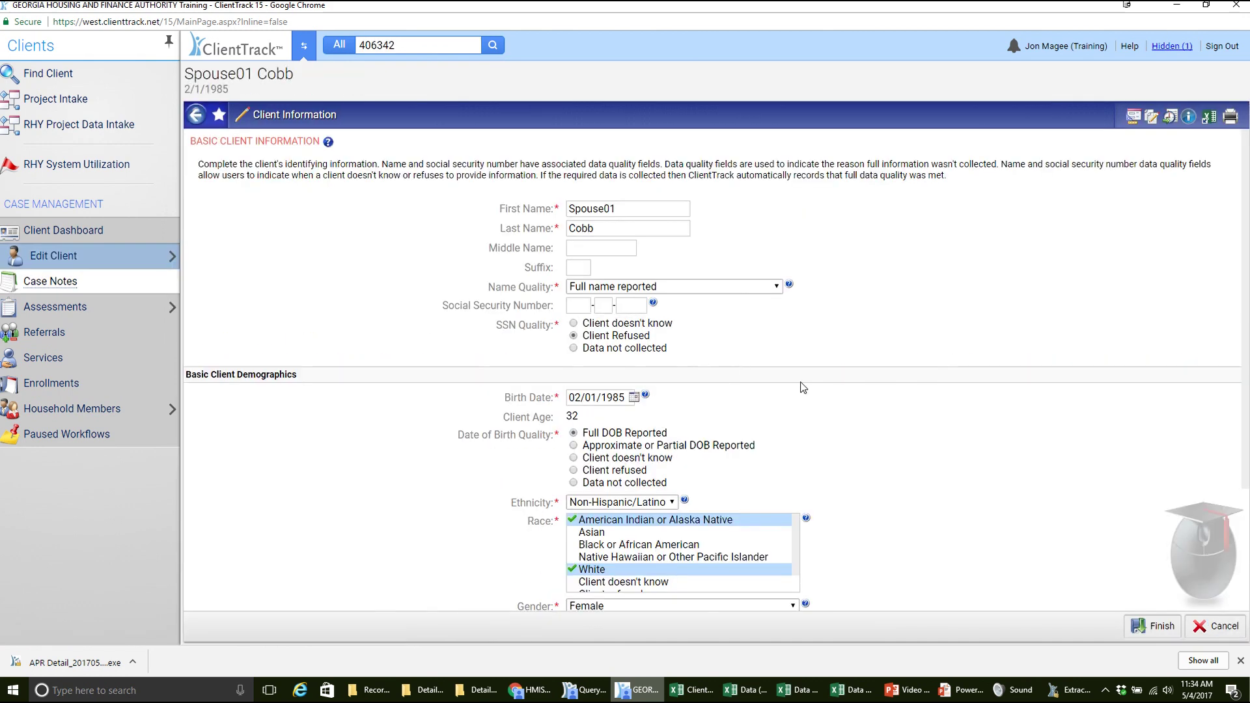
pyautogui.scroll(-3, 986, 466)
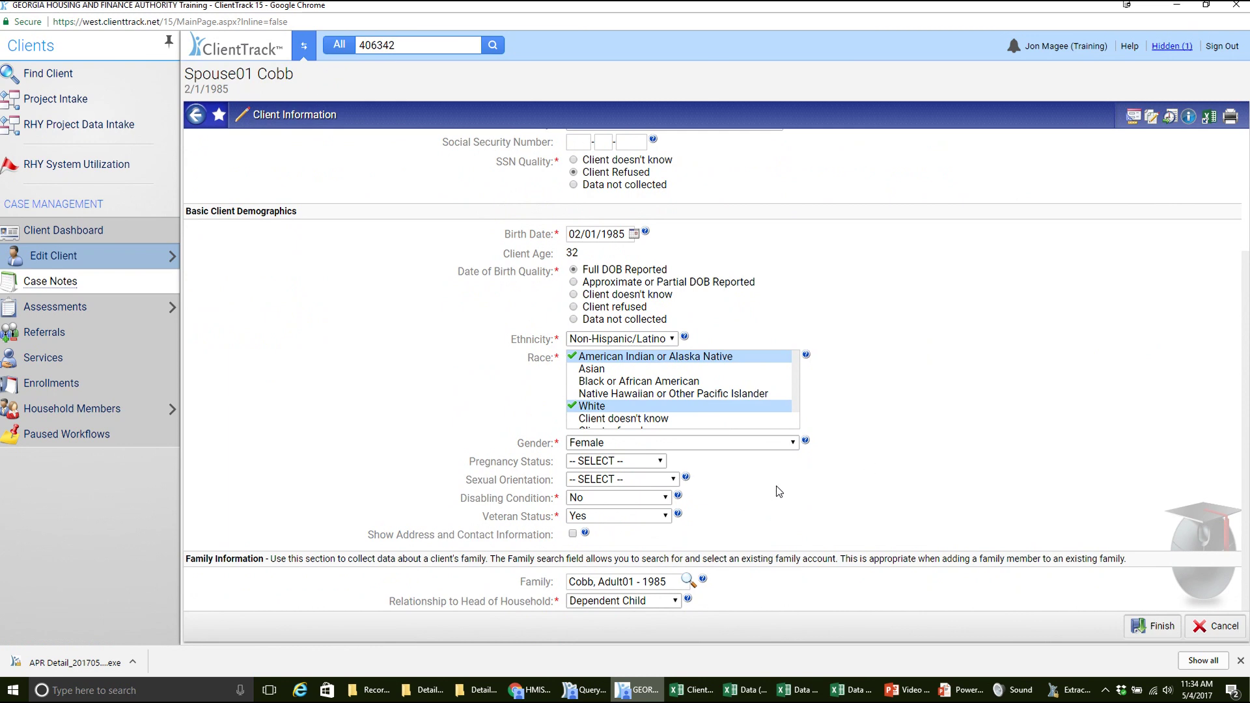
# - Bring up the hidden HUD Data Quality Report, widen the Data Element column in the Data DQ 3 workbook, and return to the ClientTrack client record
pyautogui.click(1170, 47)
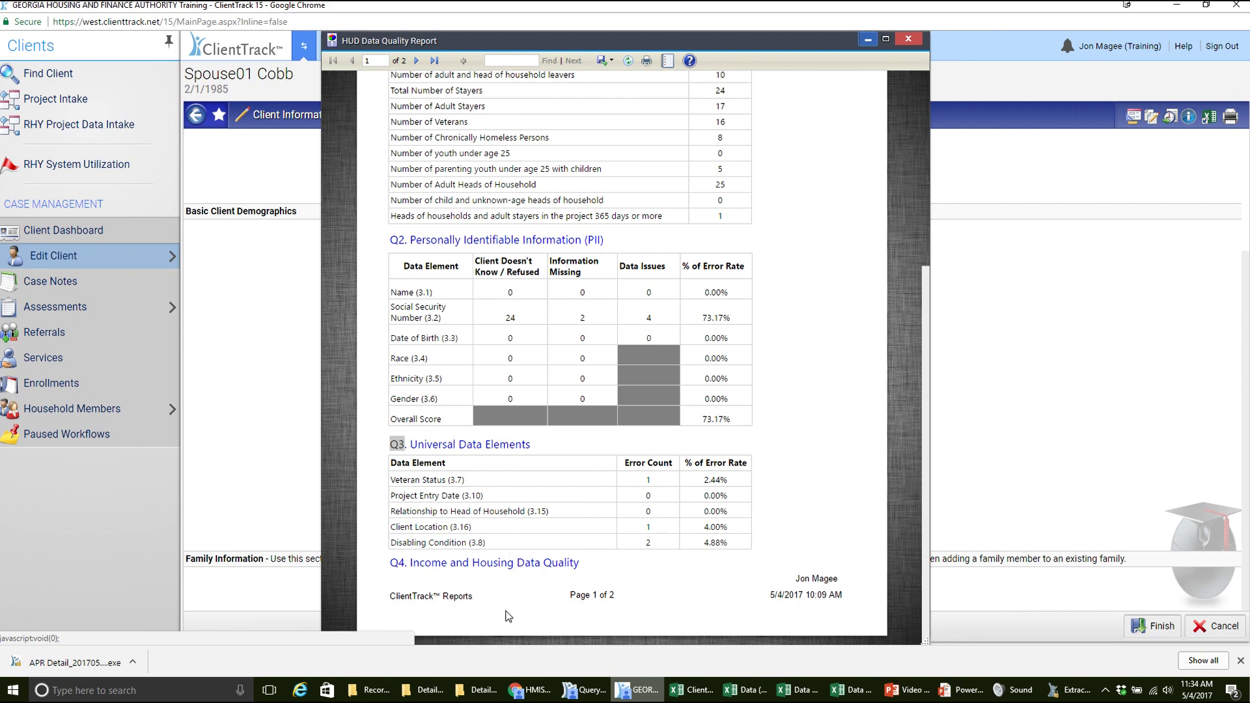
pyautogui.click(840, 695)
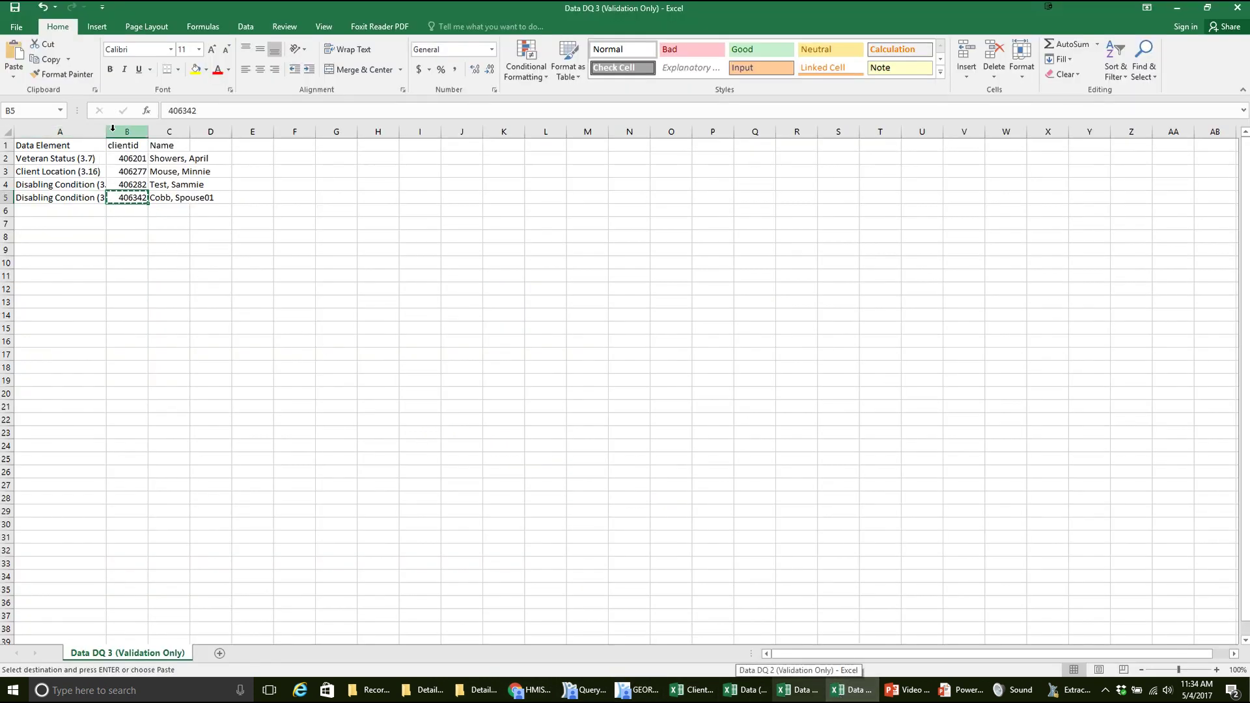
pyautogui.moveTo(106, 131); pyautogui.dragTo(170, 132)
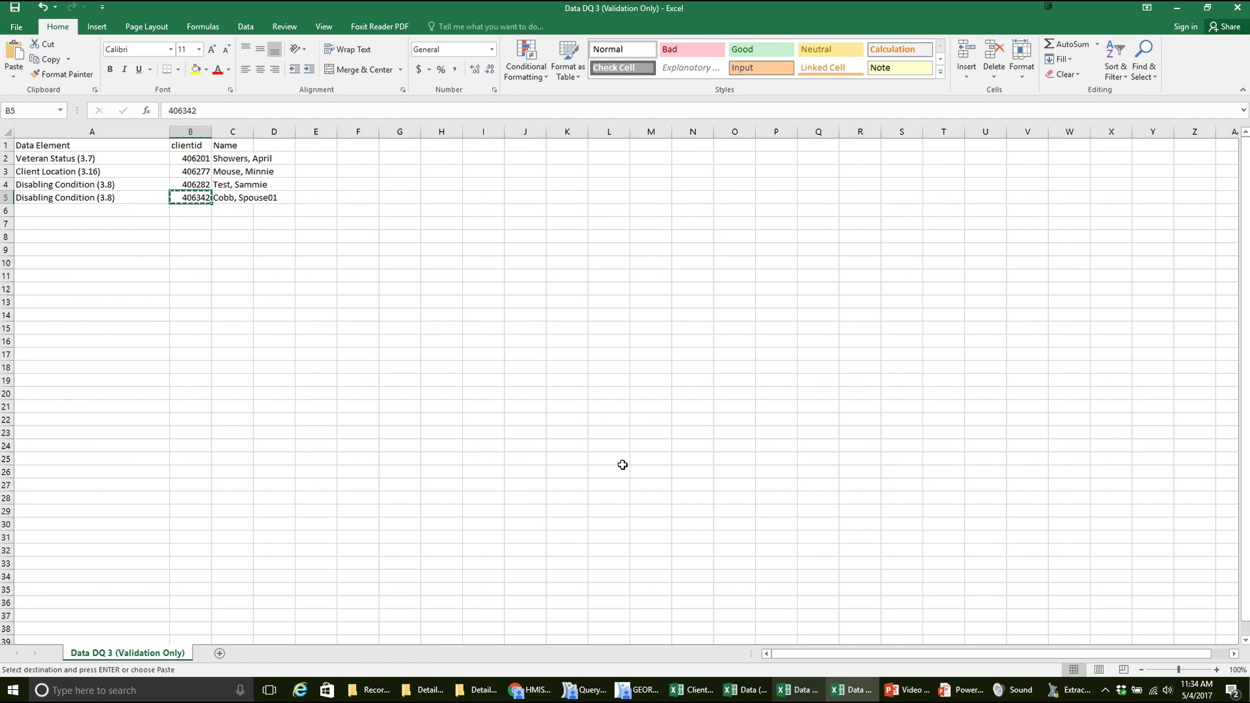
pyautogui.click(644, 692)
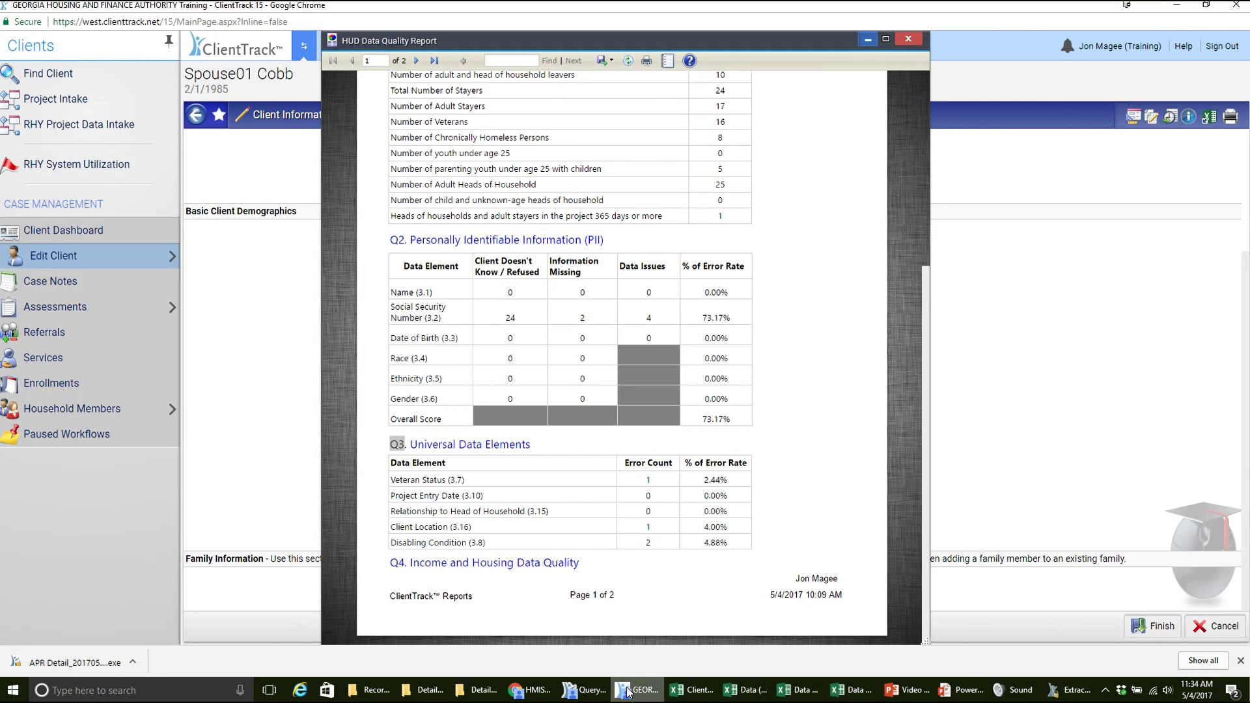
pyautogui.click(868, 41)
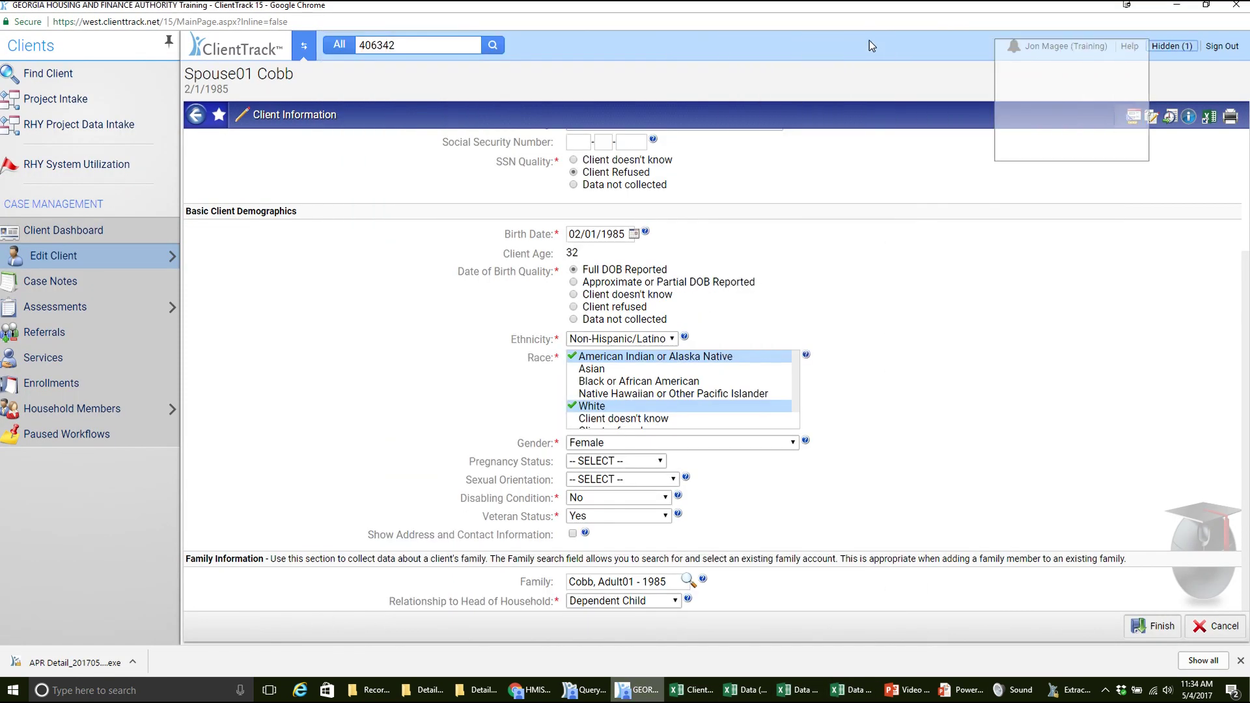
pyautogui.moveTo(653, 519)
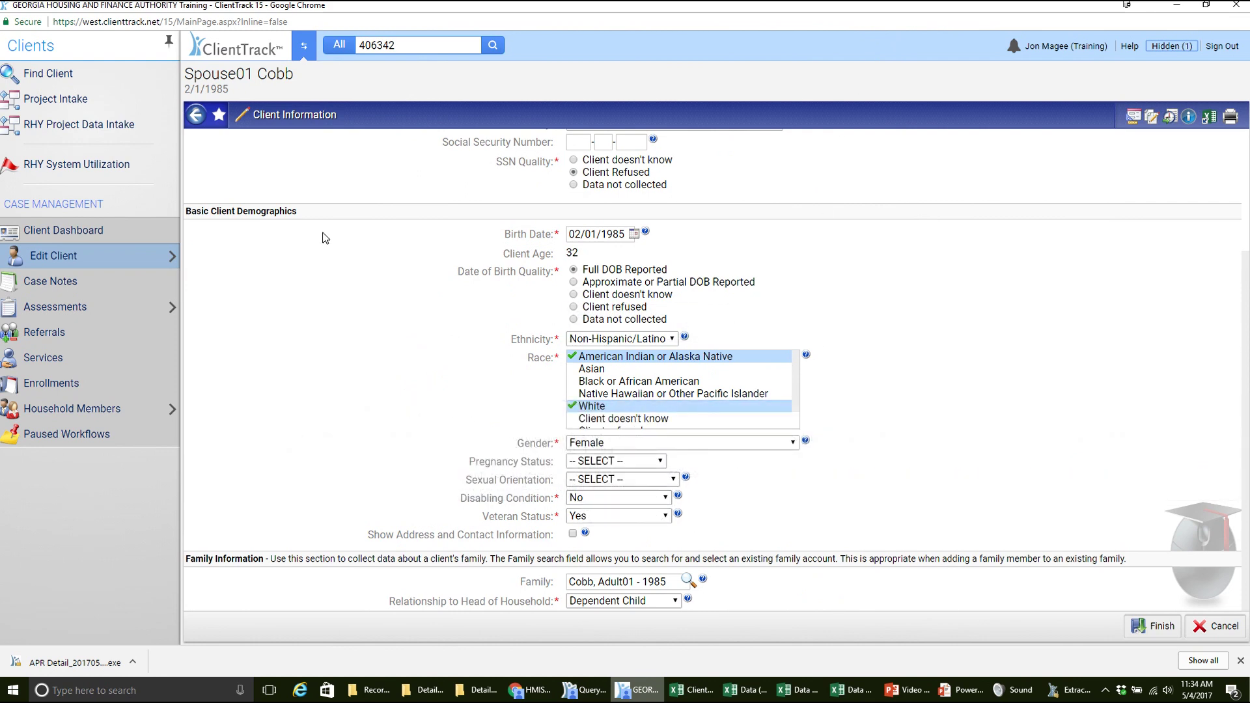
# - From the client's dashboard, open the entry assessments of the My Training Org CoC - PSH enrollment and view the HMIS Barriers assessment
pyautogui.click(129, 230)
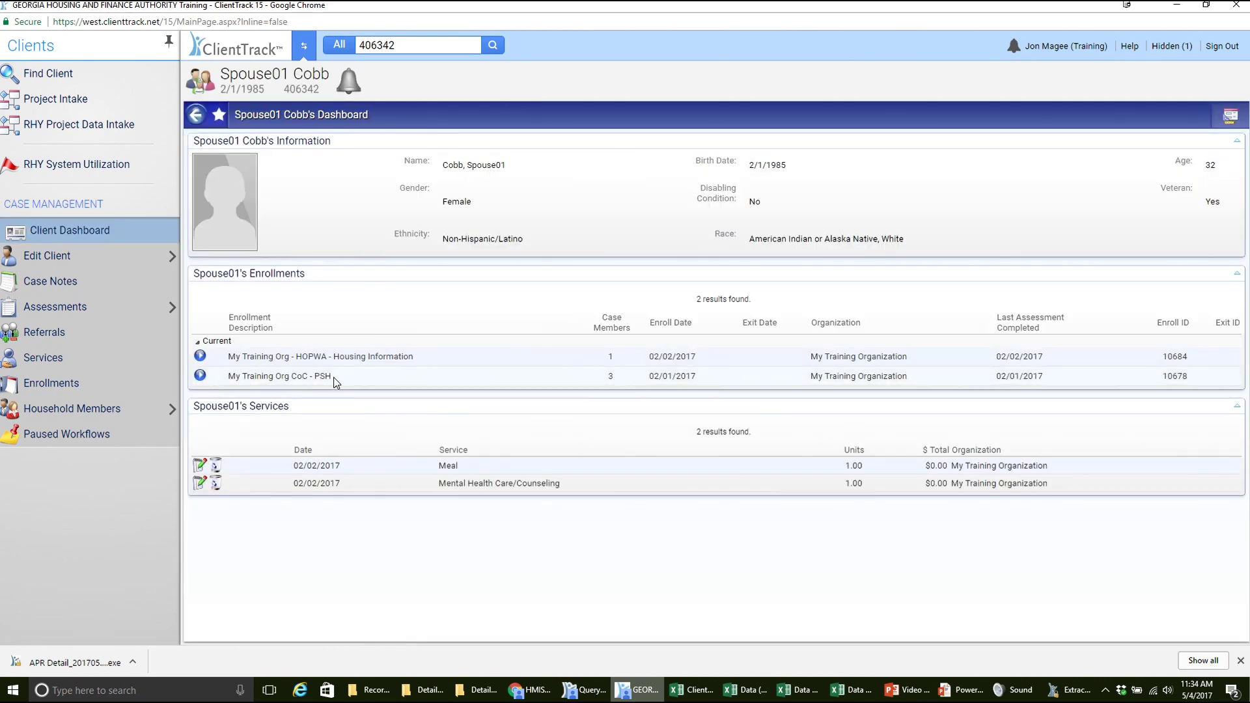
pyautogui.moveTo(334, 381); pyautogui.dragTo(235, 377)
pyautogui.click(201, 376)
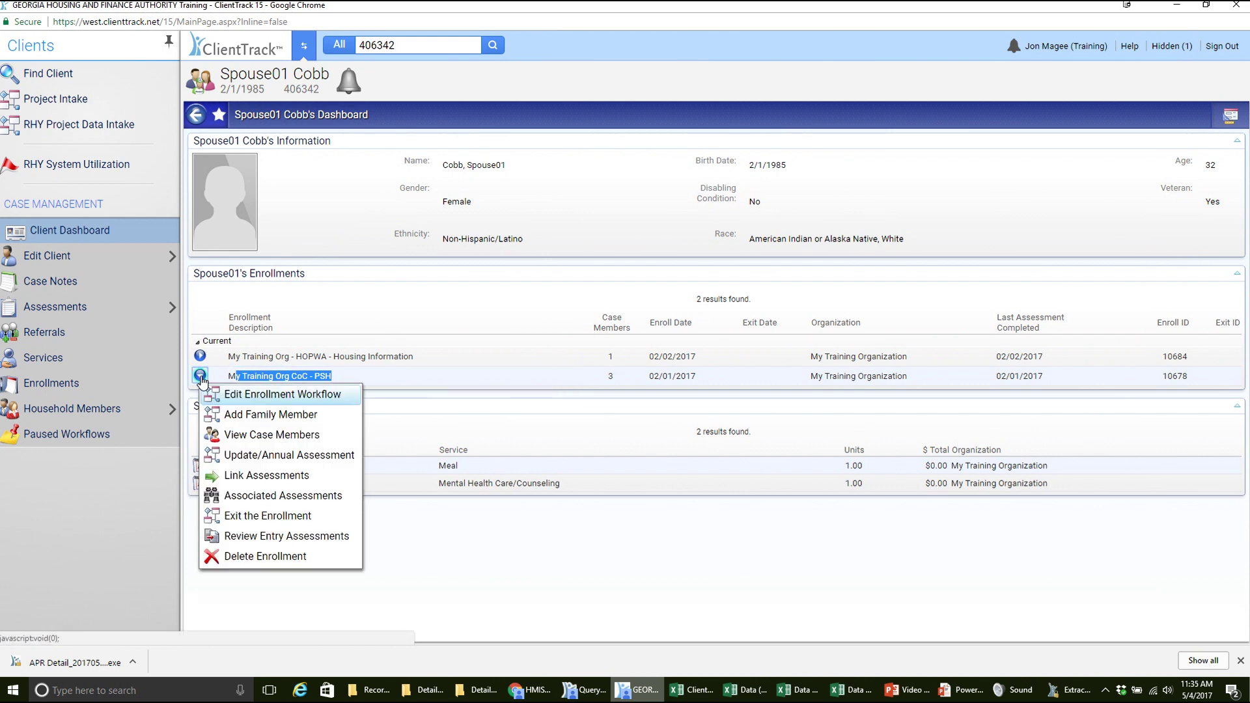
pyautogui.click(284, 536)
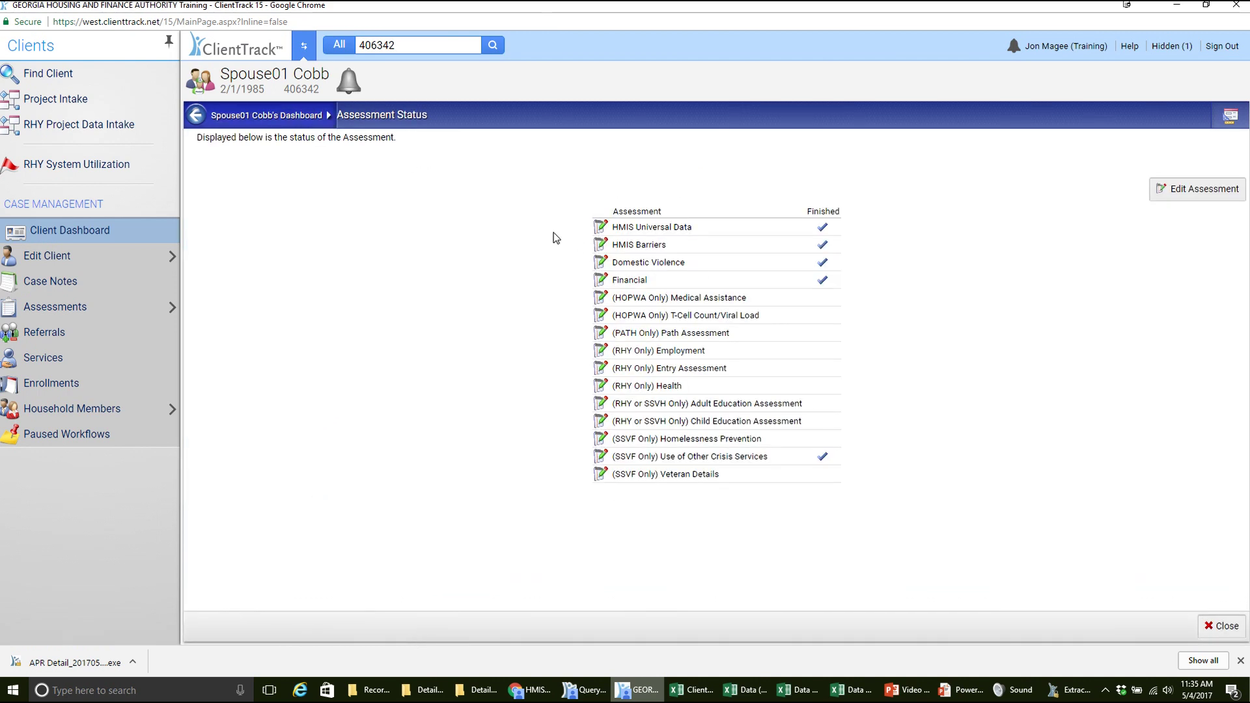
pyautogui.click(599, 245)
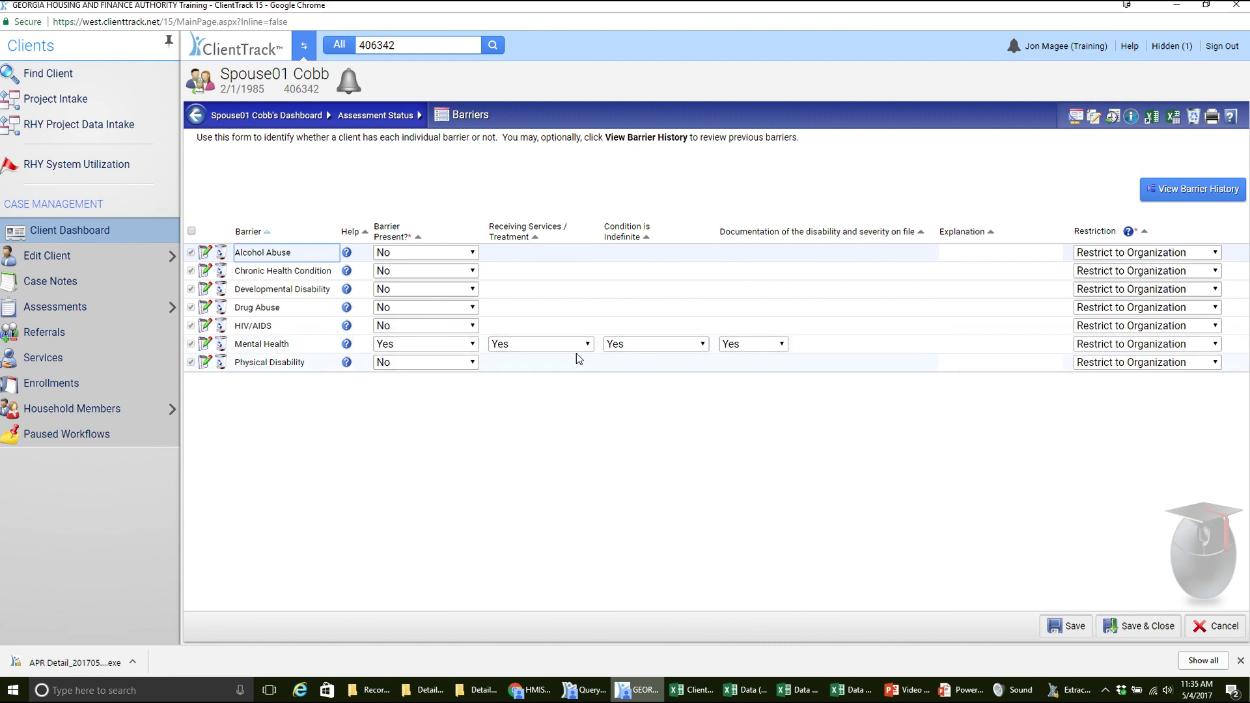
# - Set the Disabling Condition to Yes in the client's basic information and save the record
pyautogui.click(111, 266)
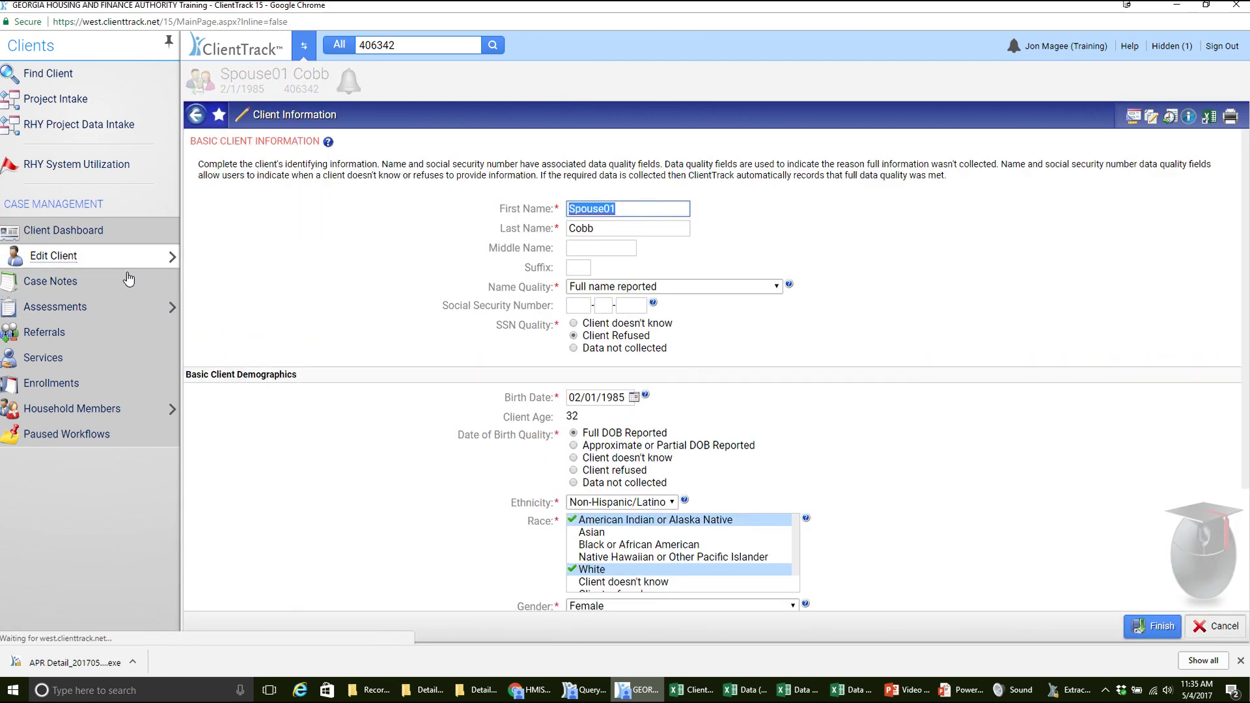
pyautogui.scroll(-2, 625, 512)
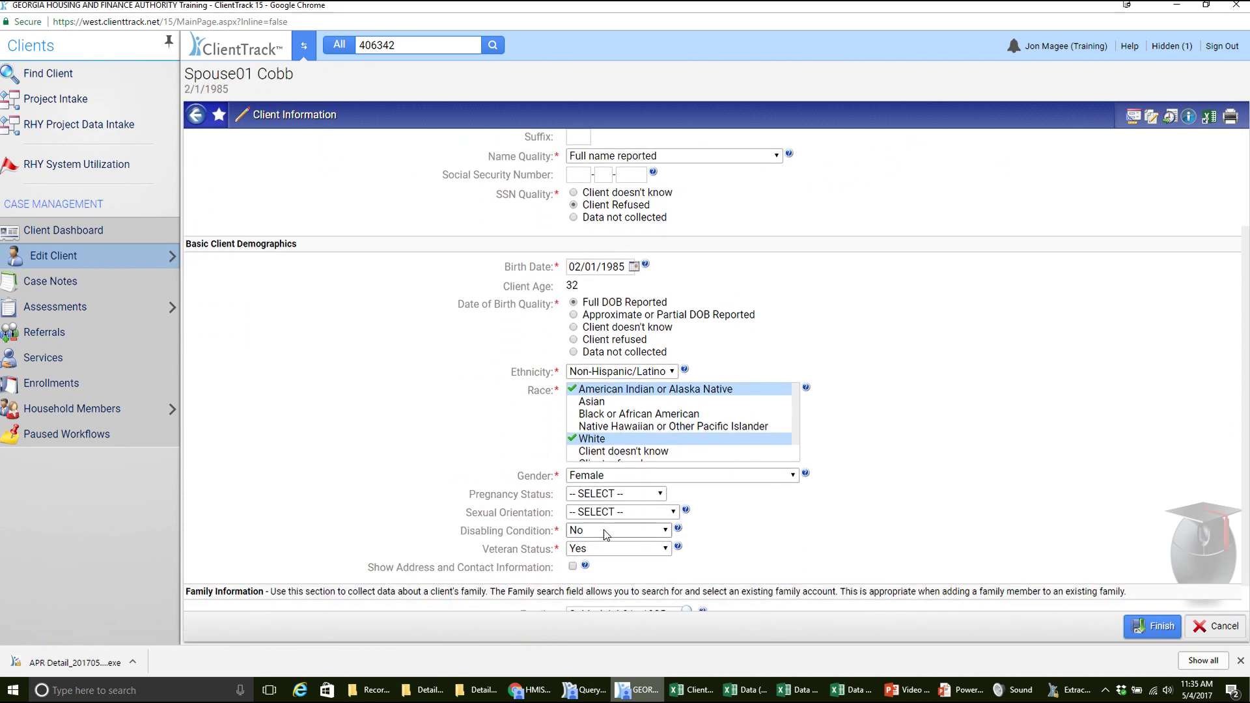
pyautogui.click(624, 530)
pyautogui.click(618, 557)
pyautogui.click(1151, 626)
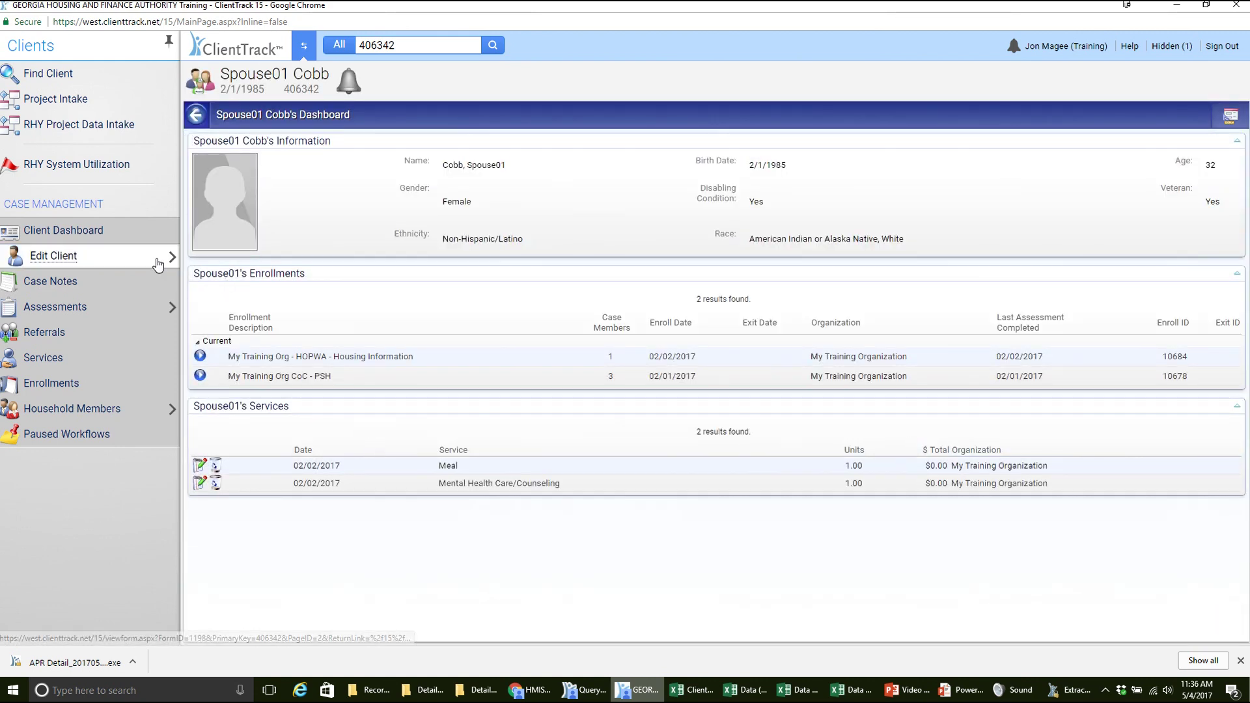
# - Rerun the HUD Data Quality Report from the Home workspace with the saved settings Data Quality for APR
pyautogui.click(304, 47)
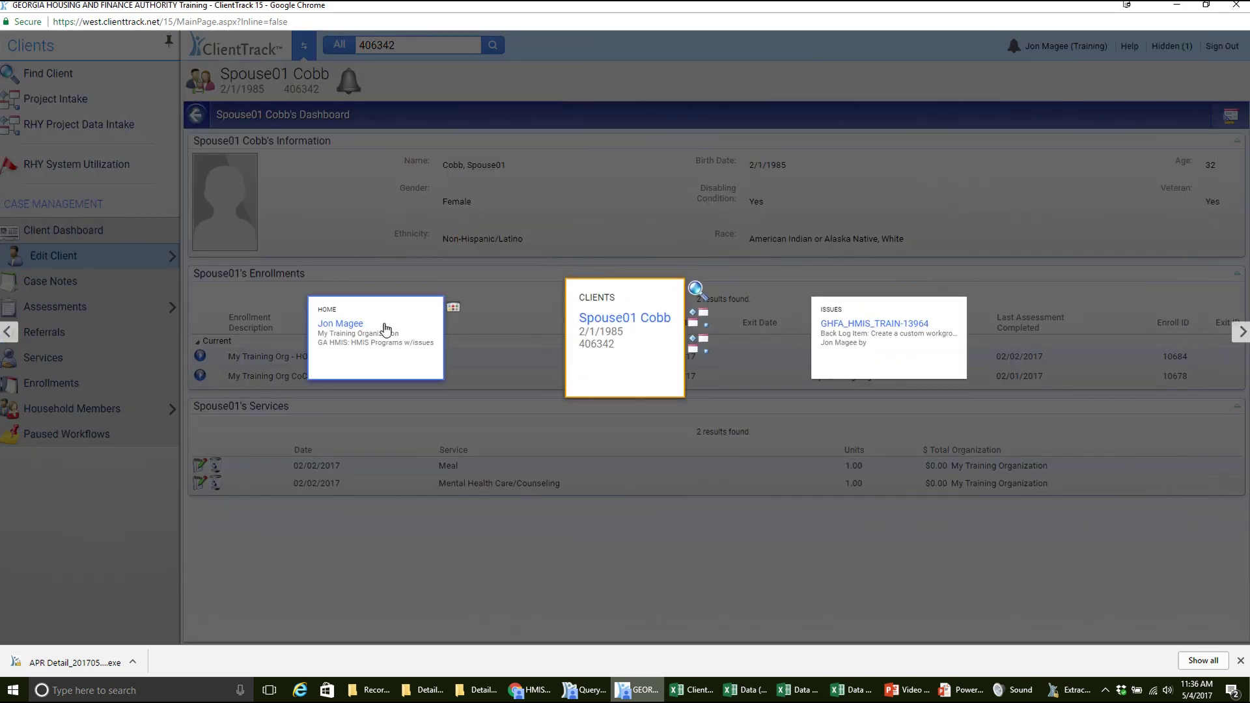
pyautogui.click(383, 331)
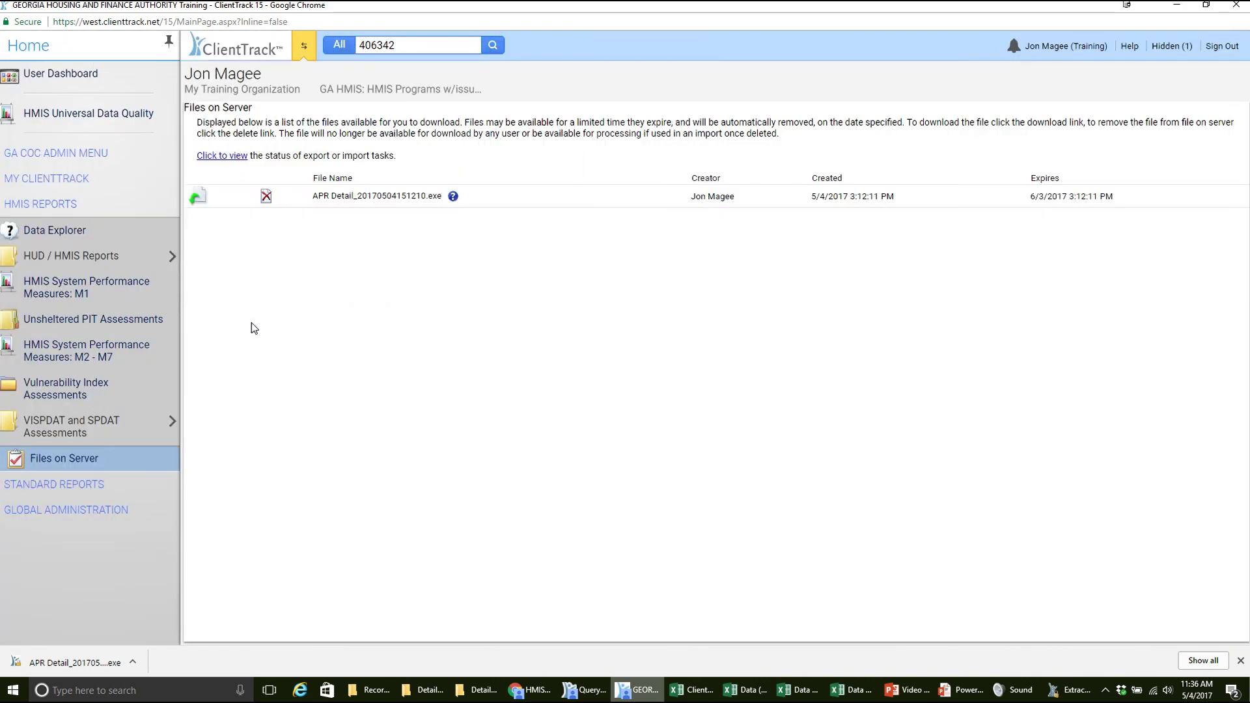
pyautogui.click(114, 266)
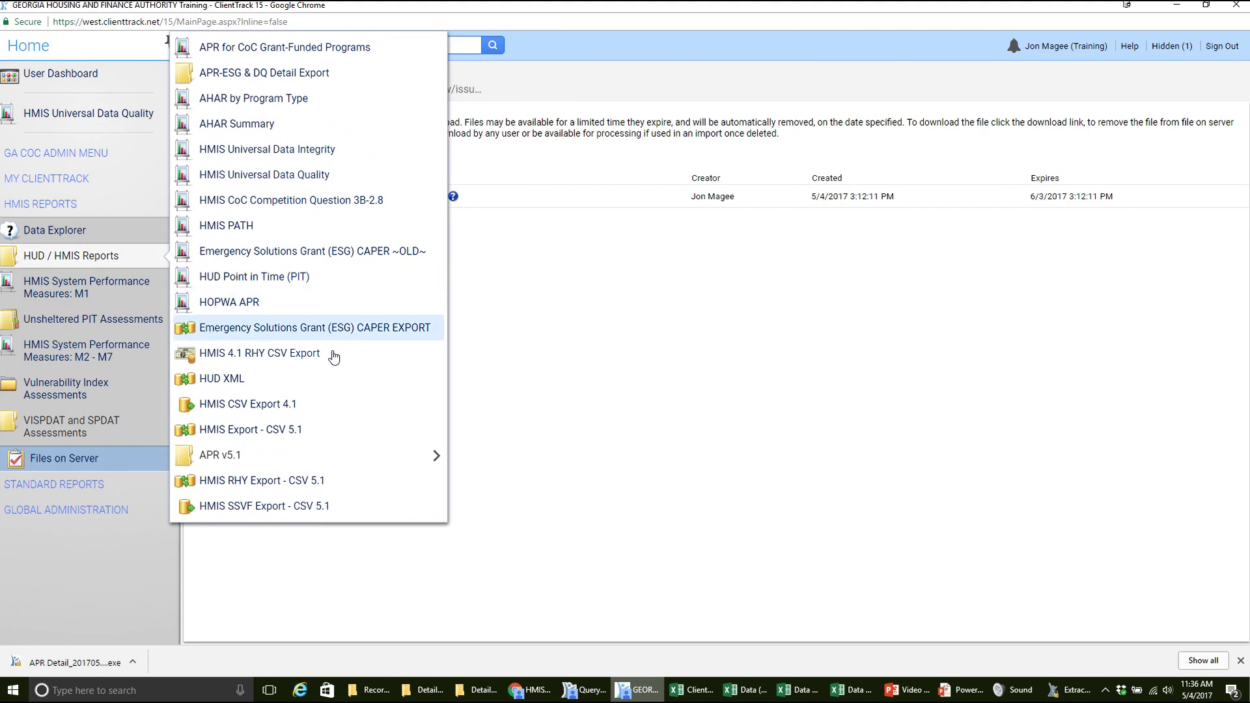
pyautogui.moveTo(404, 455)
pyautogui.click(515, 467)
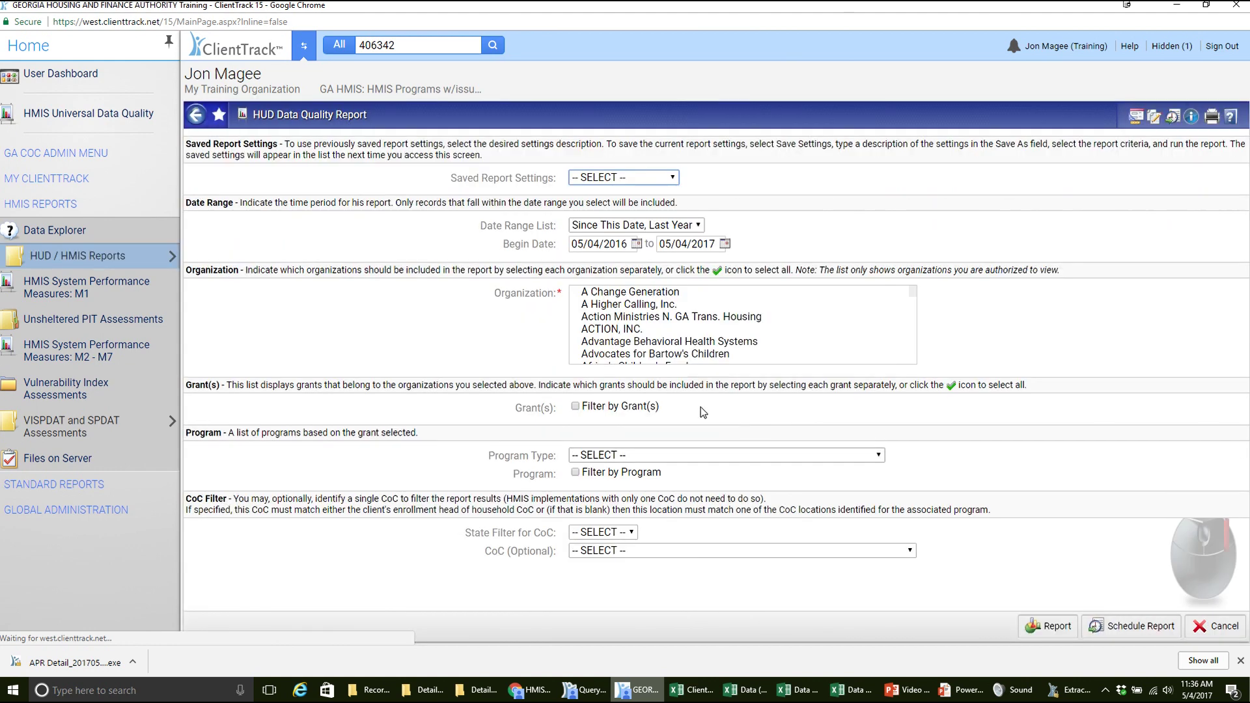
pyautogui.click(669, 183)
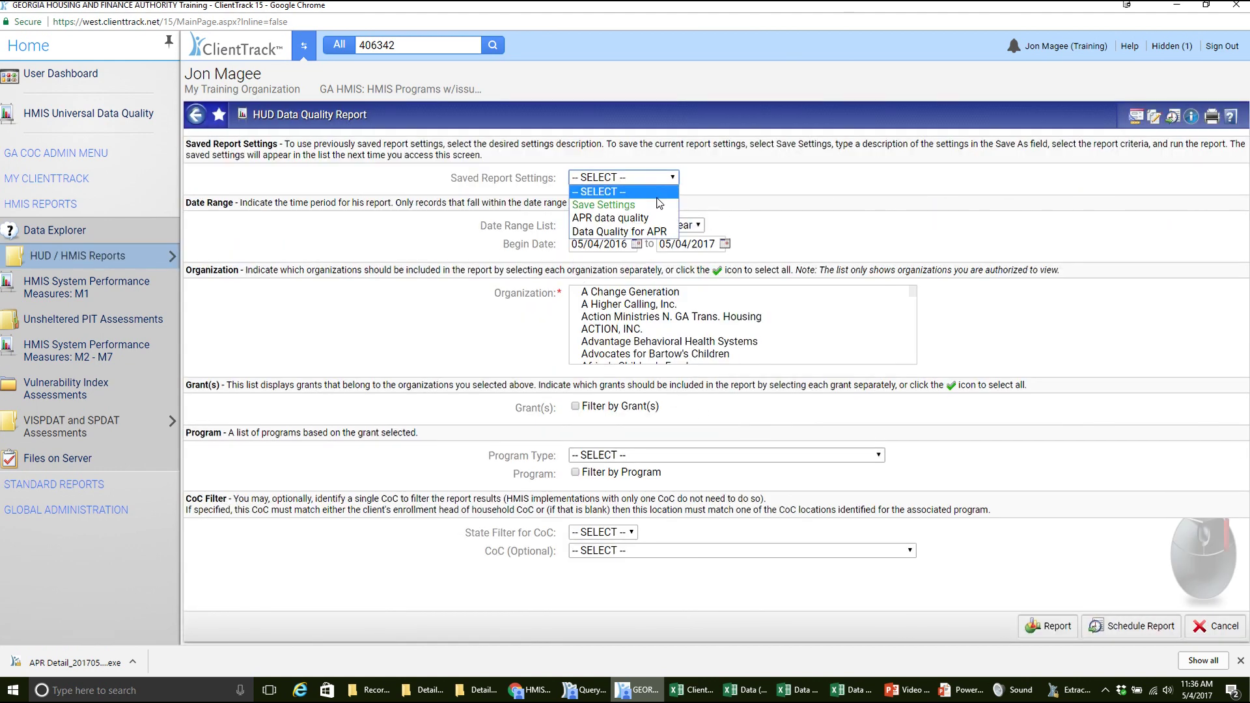
pyautogui.click(621, 233)
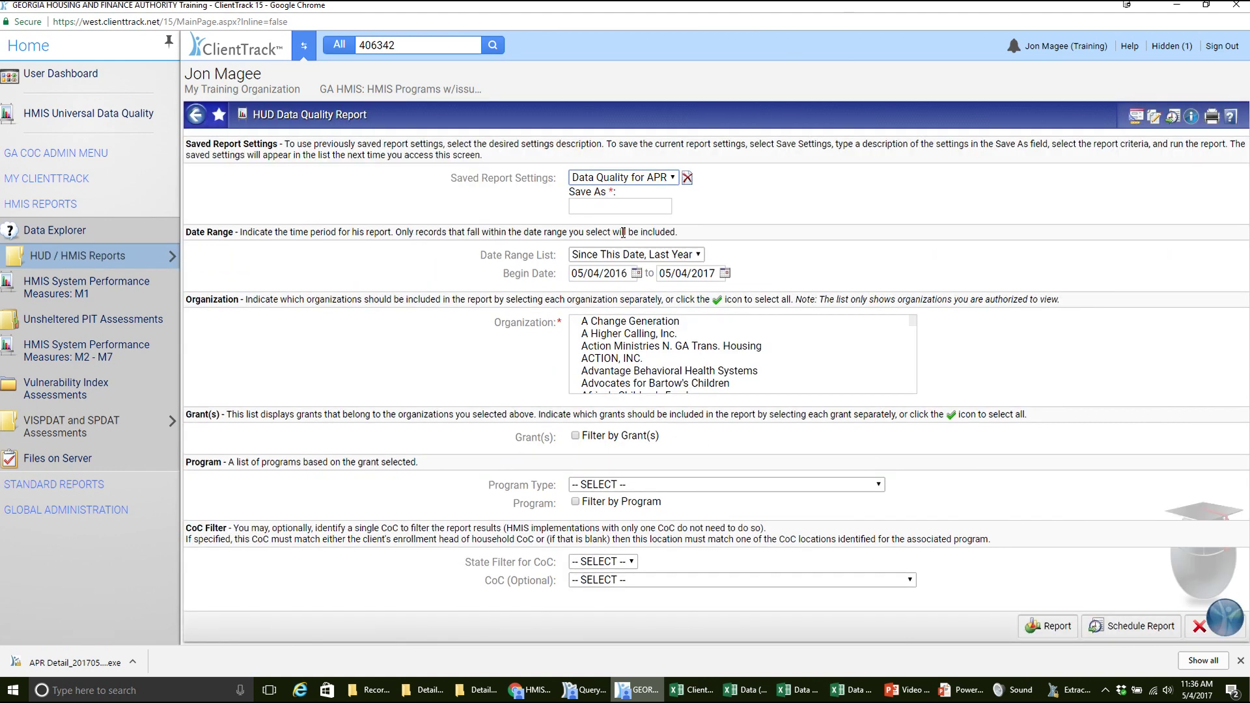
pyautogui.click(1051, 629)
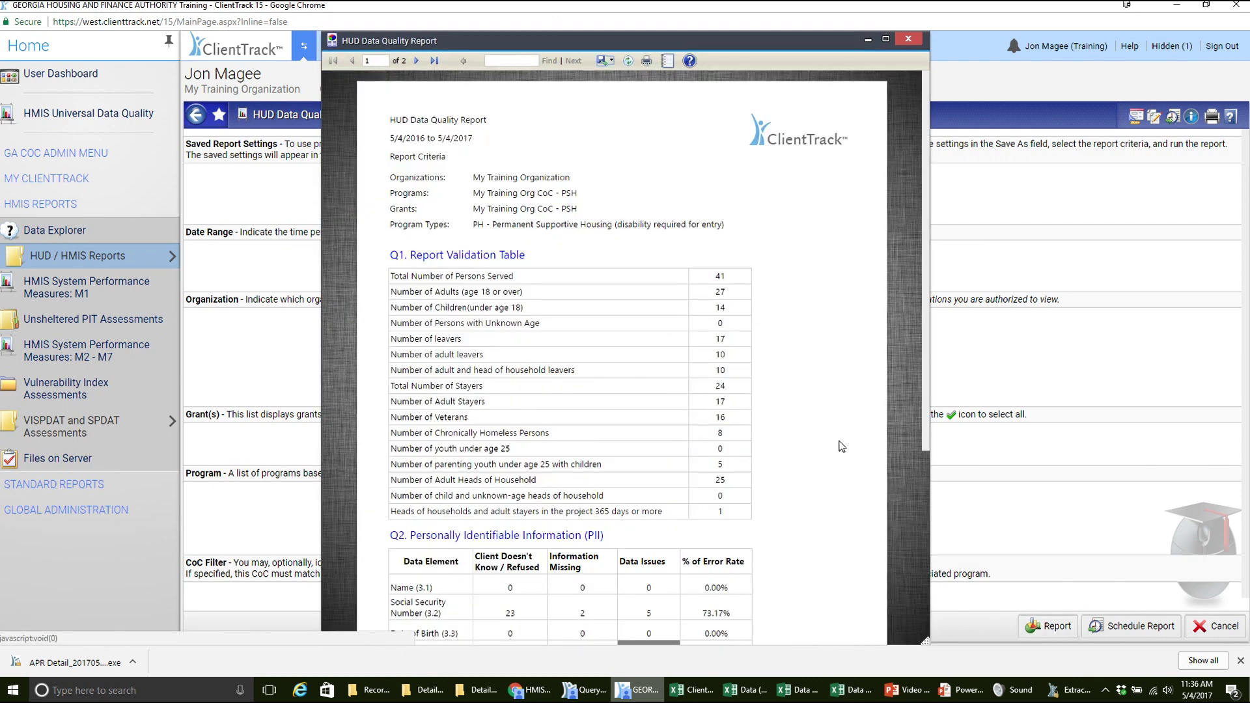
# - Check the Disabling Condition (3.8) error count in the Q3 Universal Data Elements table of the new report
pyautogui.scroll(-3, 802, 443)
pyautogui.scroll(-3, 803, 443)
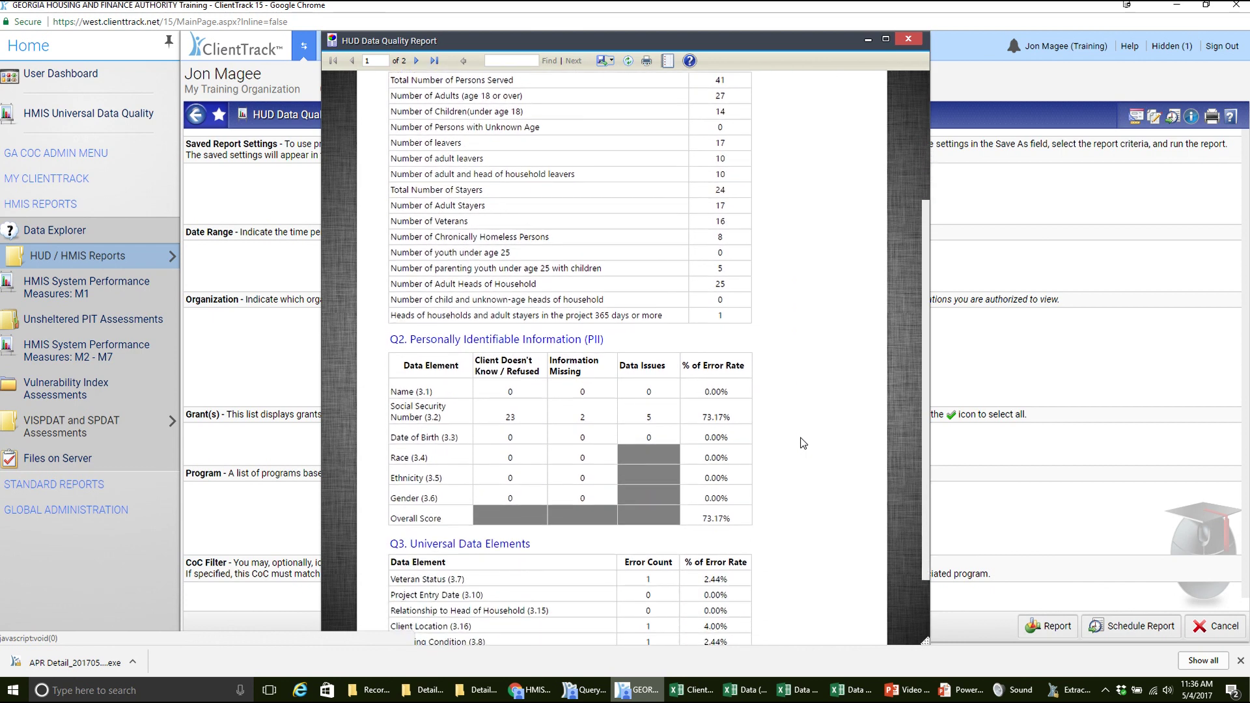
pyautogui.scroll(-1, 802, 442)
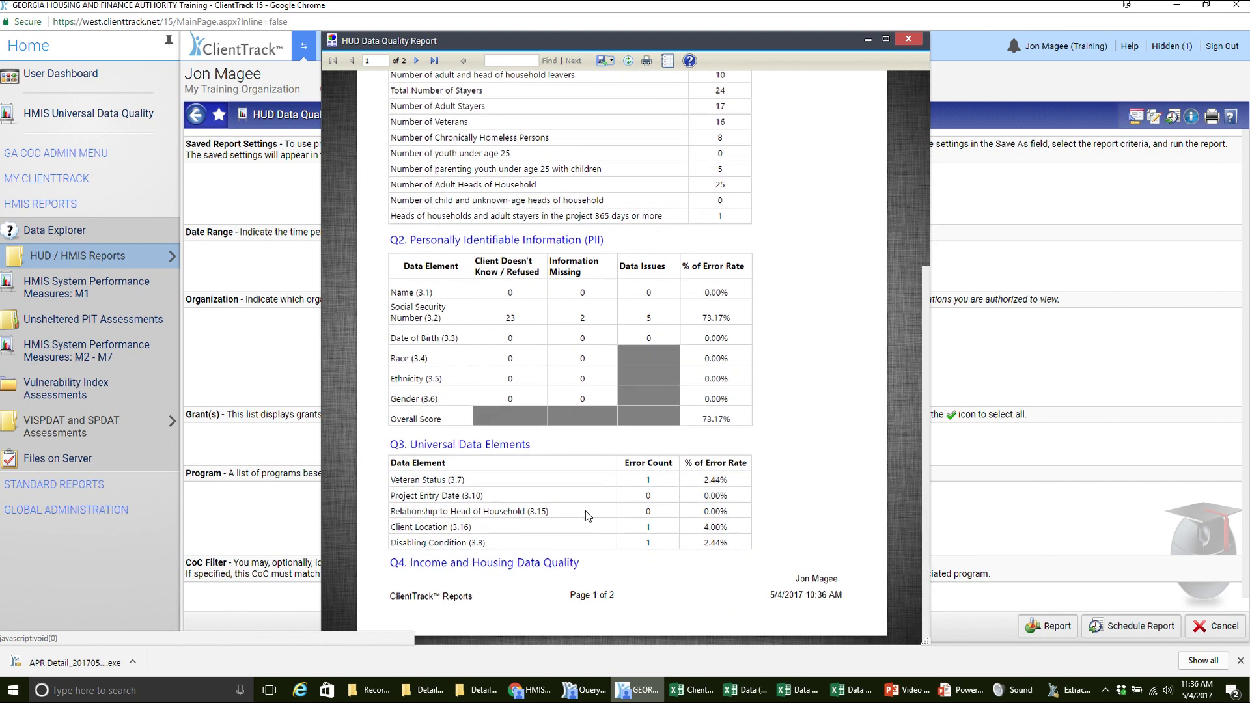
pyautogui.doubleClick(647, 543)
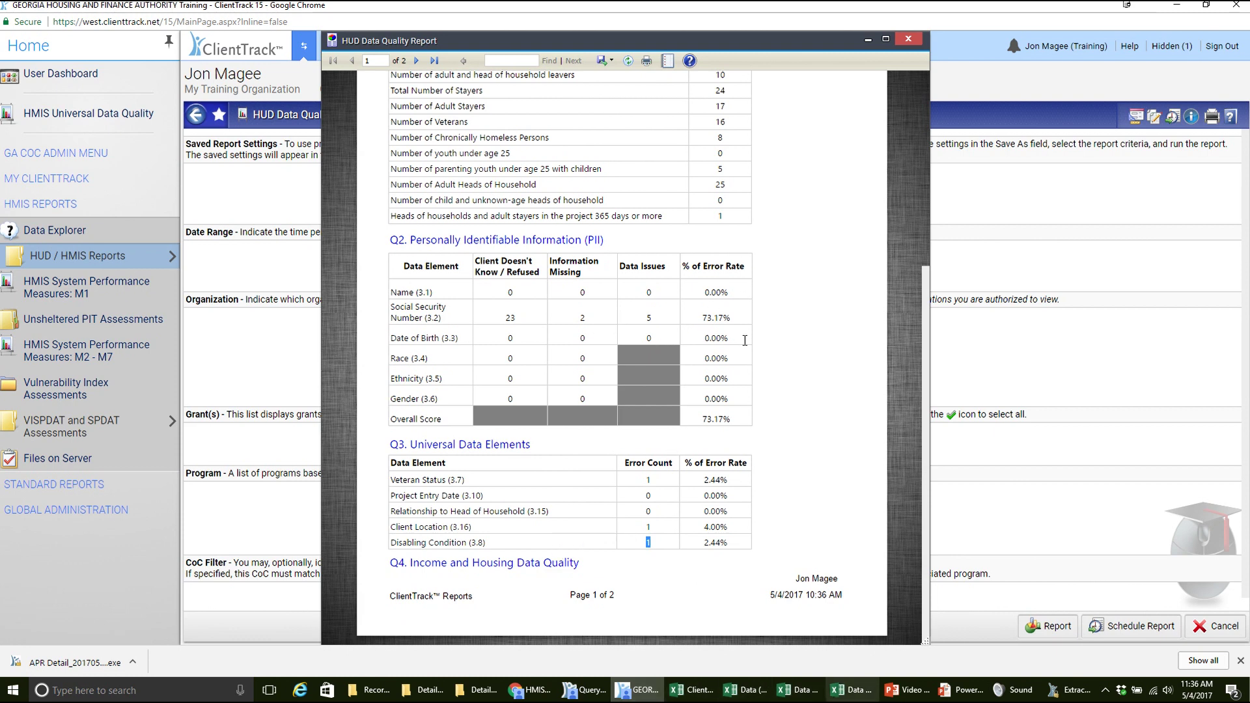
pyautogui.scroll(1, 925, 369)
pyautogui.scroll(-1, 924, 369)
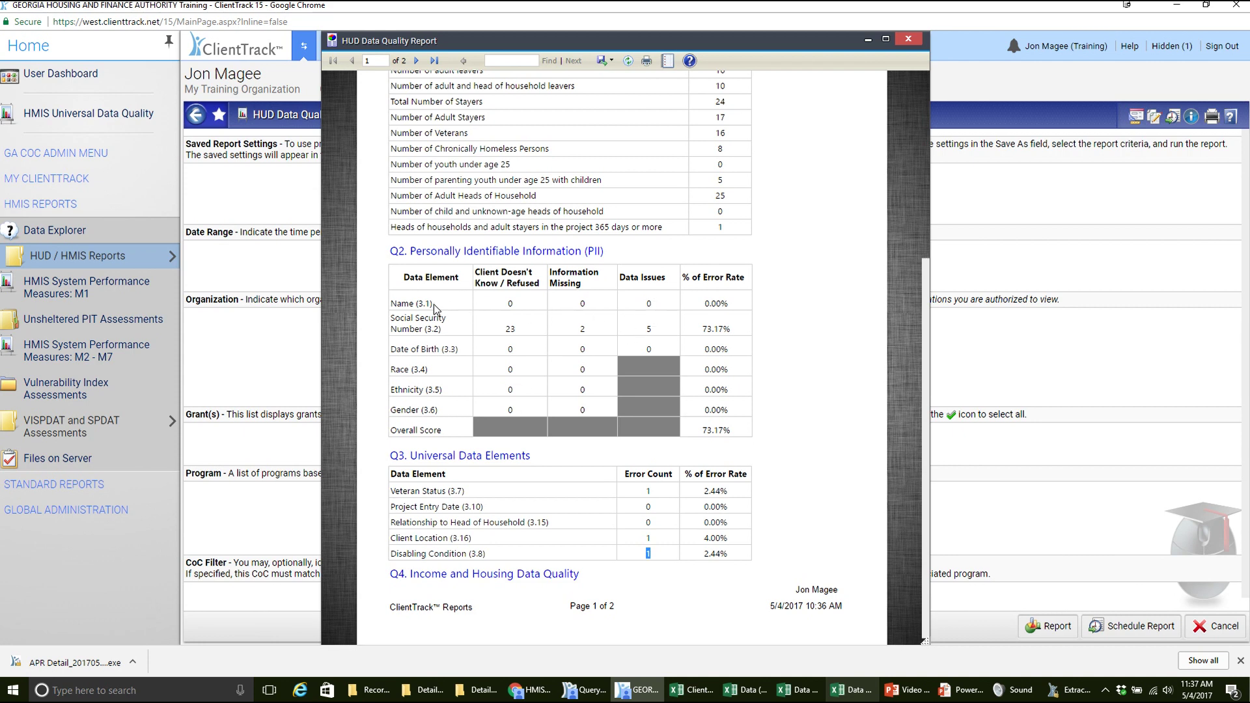
# - Examine the Name (3.1) row and the other data elements in the Q2 Personally Identifiable Information table
pyautogui.moveTo(437, 303); pyautogui.dragTo(390, 304)
pyautogui.scroll(1, 662, 514)
pyautogui.scroll(1, 649, 480)
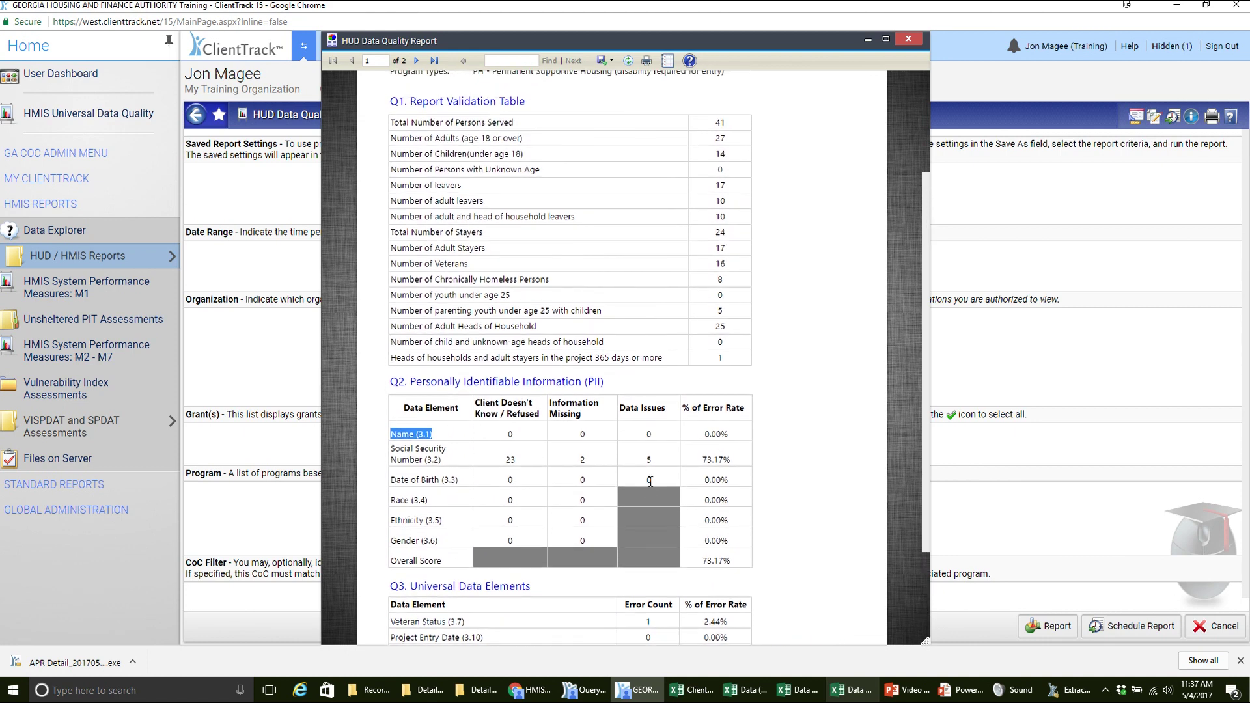
# - Minimize the report, switch back to the Clients workspace and open the same client's basic information for editing
pyautogui.click(278, 201)
pyautogui.click(868, 41)
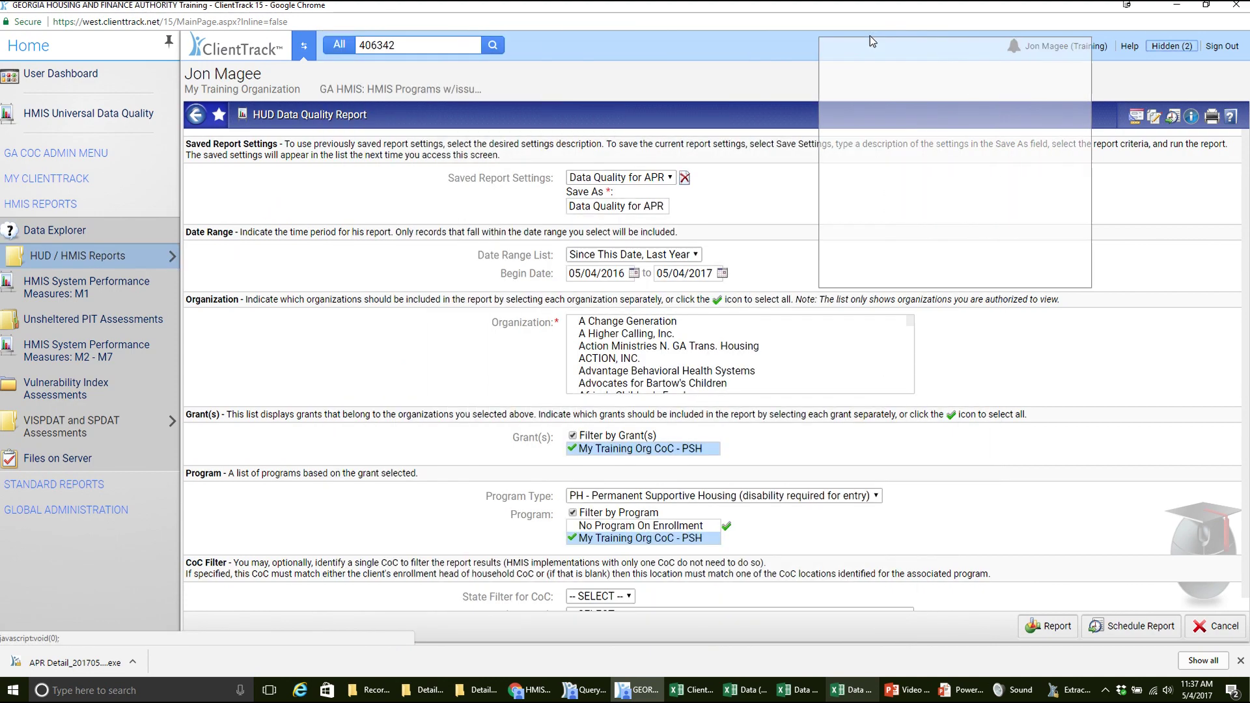
pyautogui.click(304, 45)
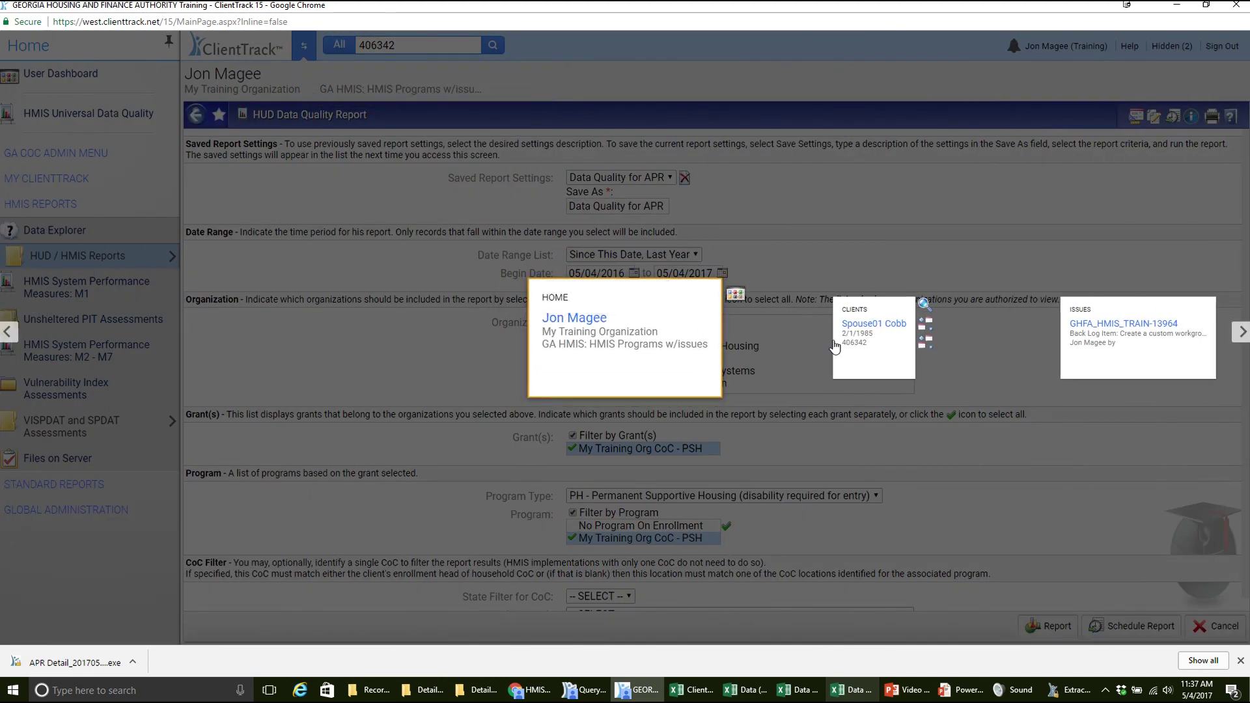
pyautogui.click(872, 335)
pyautogui.click(119, 262)
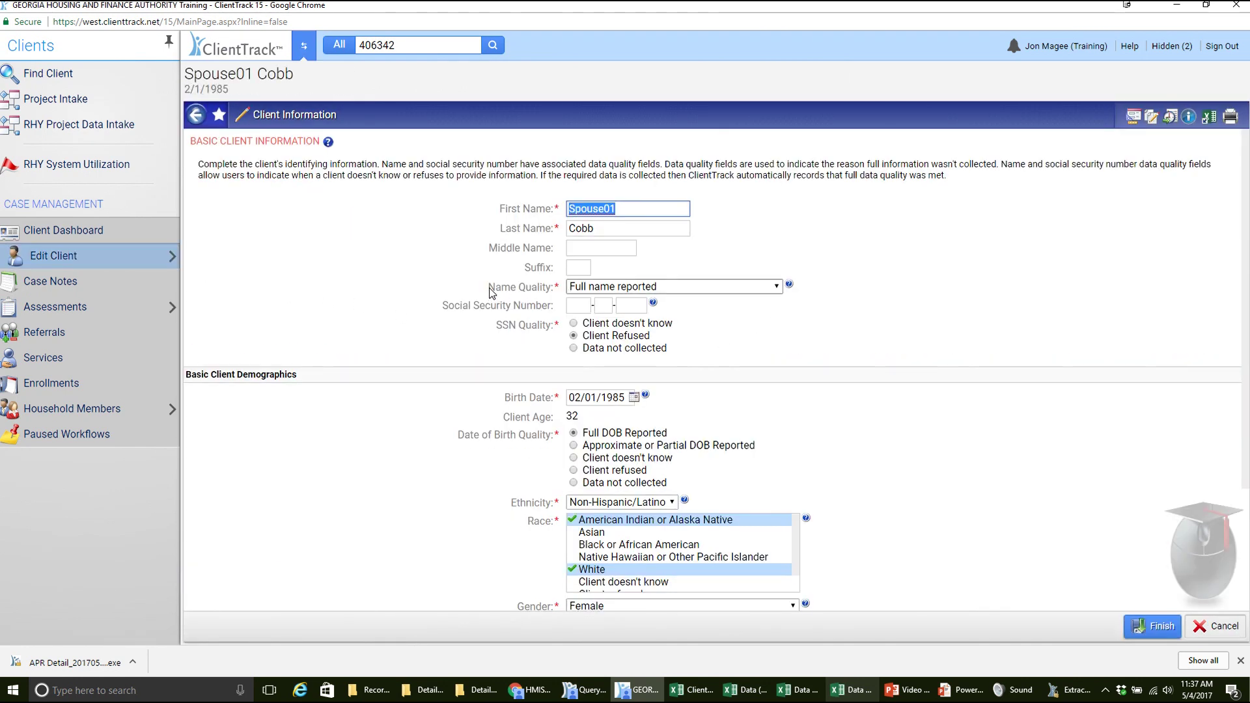
# - Examine the Name Quality choices in the client's basic information, leaving Full name reported selected
pyautogui.moveTo(490, 288); pyautogui.dragTo(555, 290)
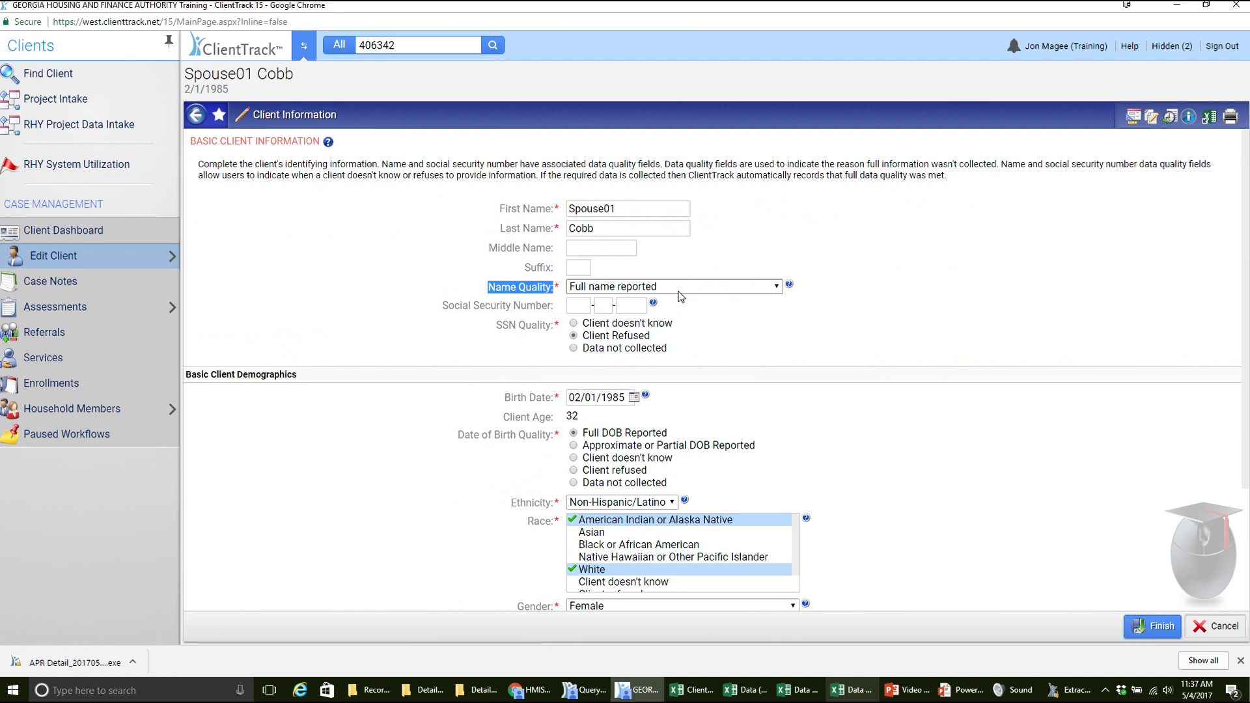
pyautogui.click(708, 289)
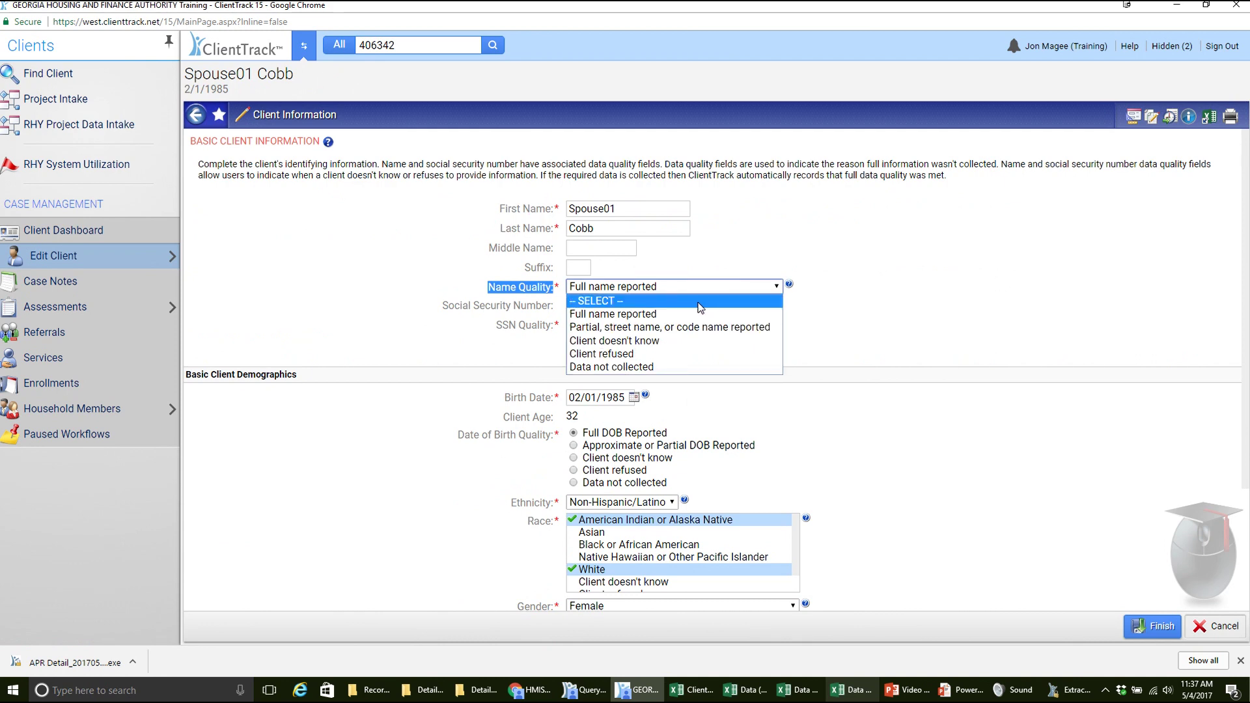
pyautogui.click(701, 301)
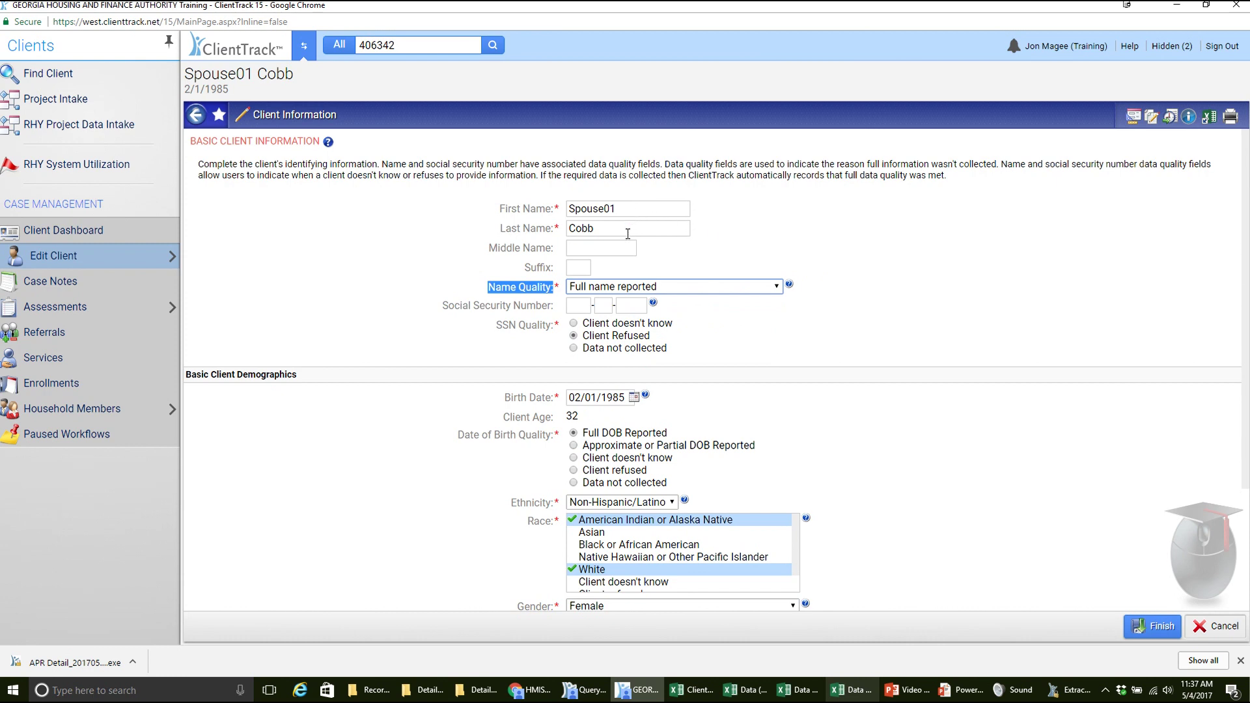
pyautogui.click(728, 279)
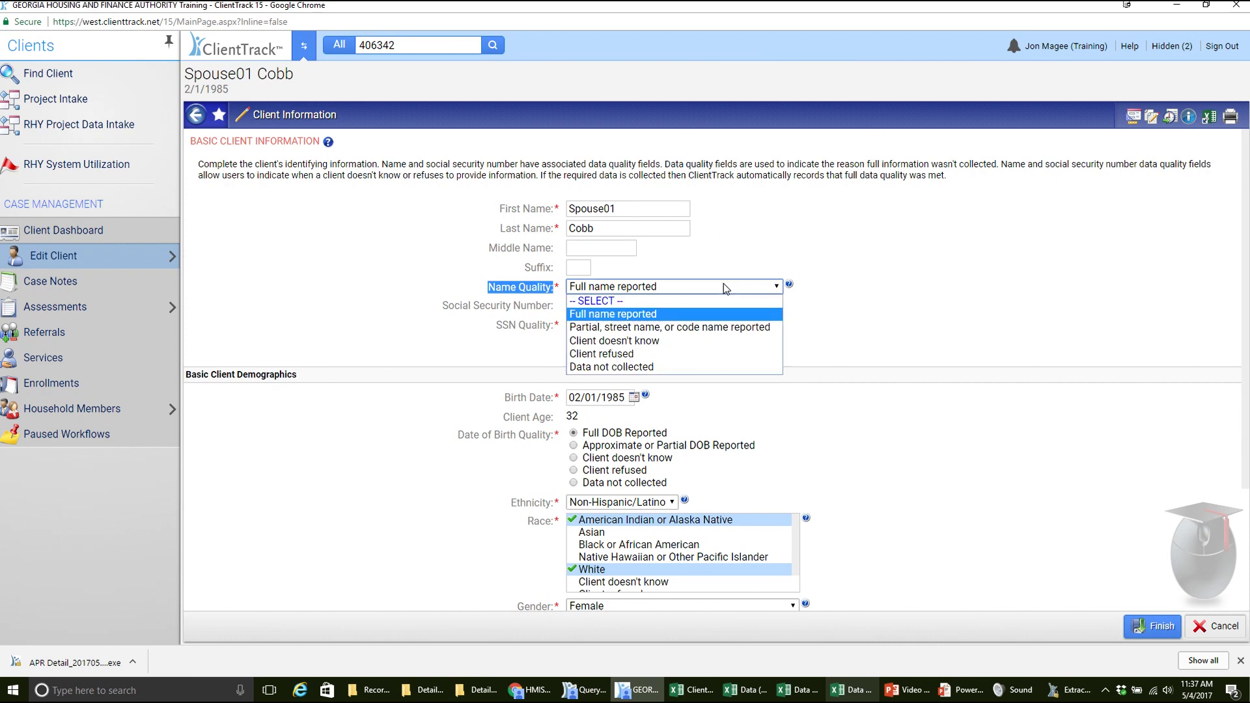
pyautogui.click(699, 315)
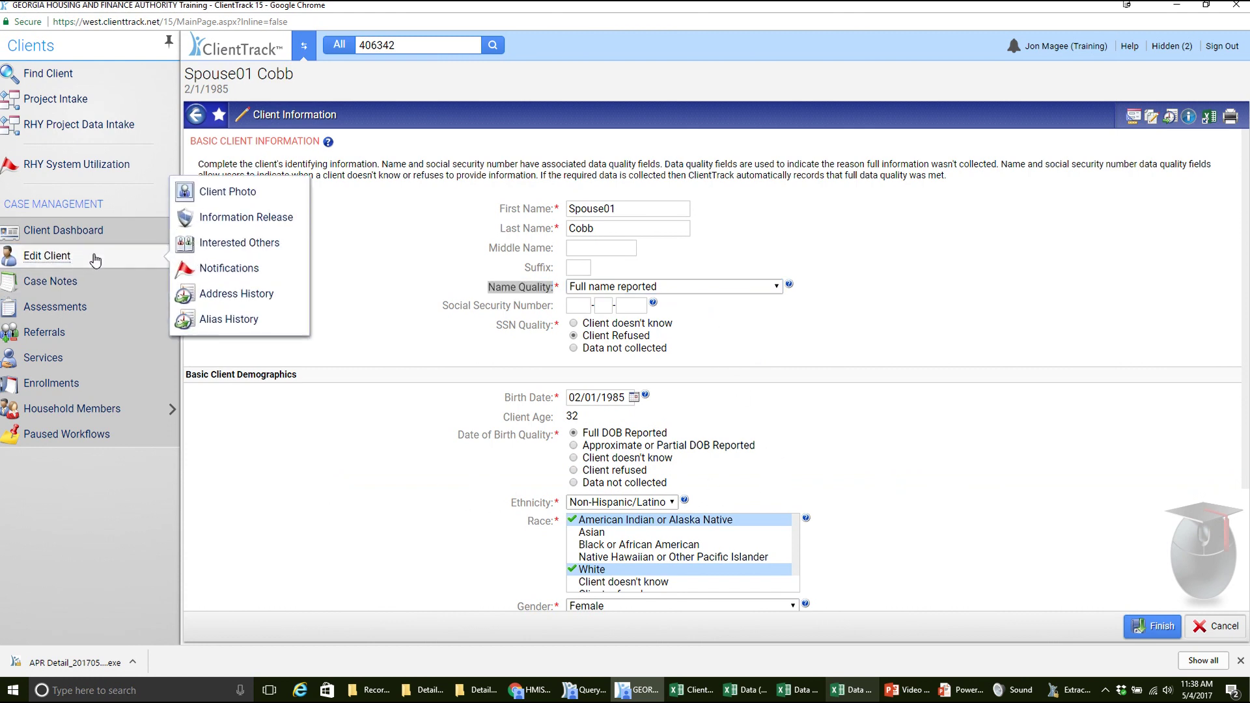
pyautogui.click(127, 291)
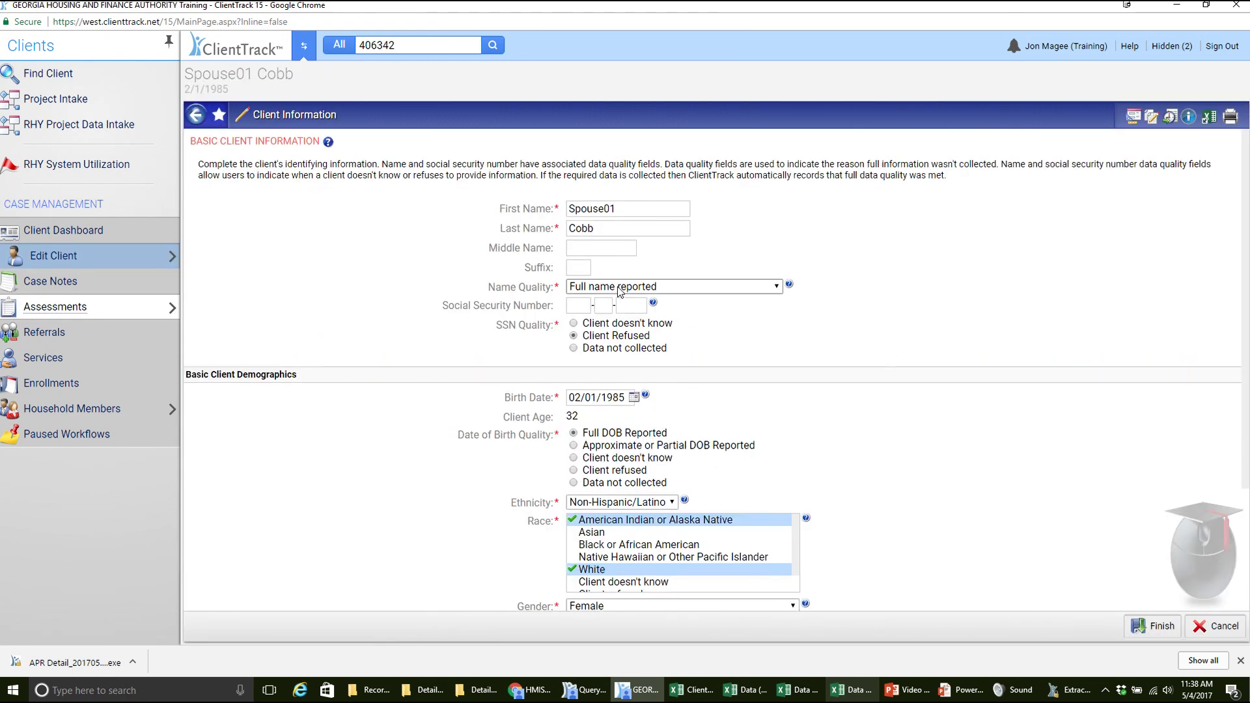
pyautogui.click(611, 290)
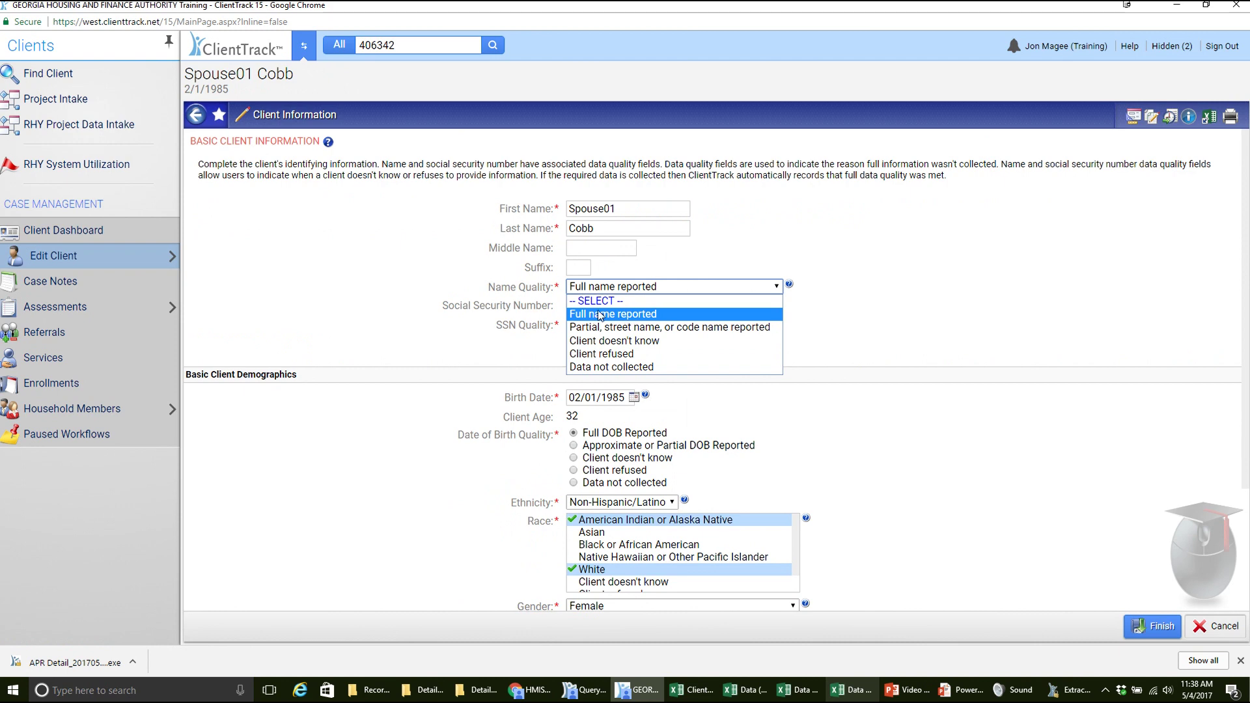
pyautogui.click(628, 317)
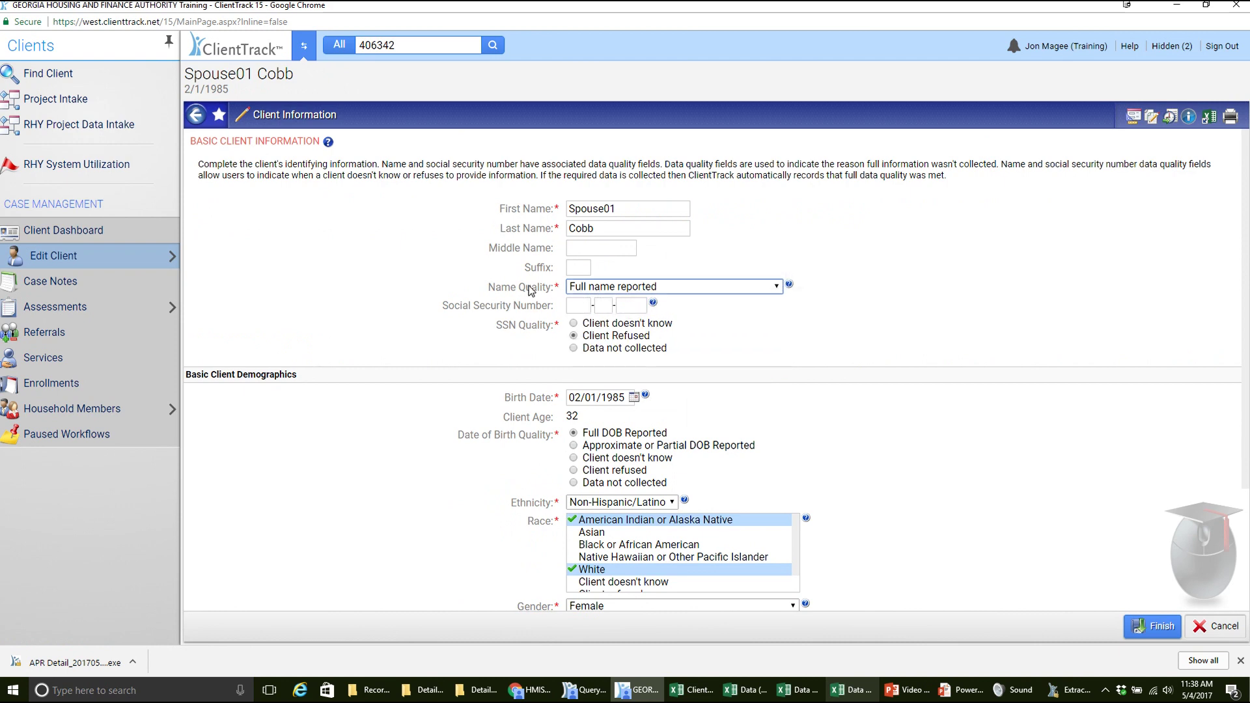
pyautogui.moveTo(120, 260)
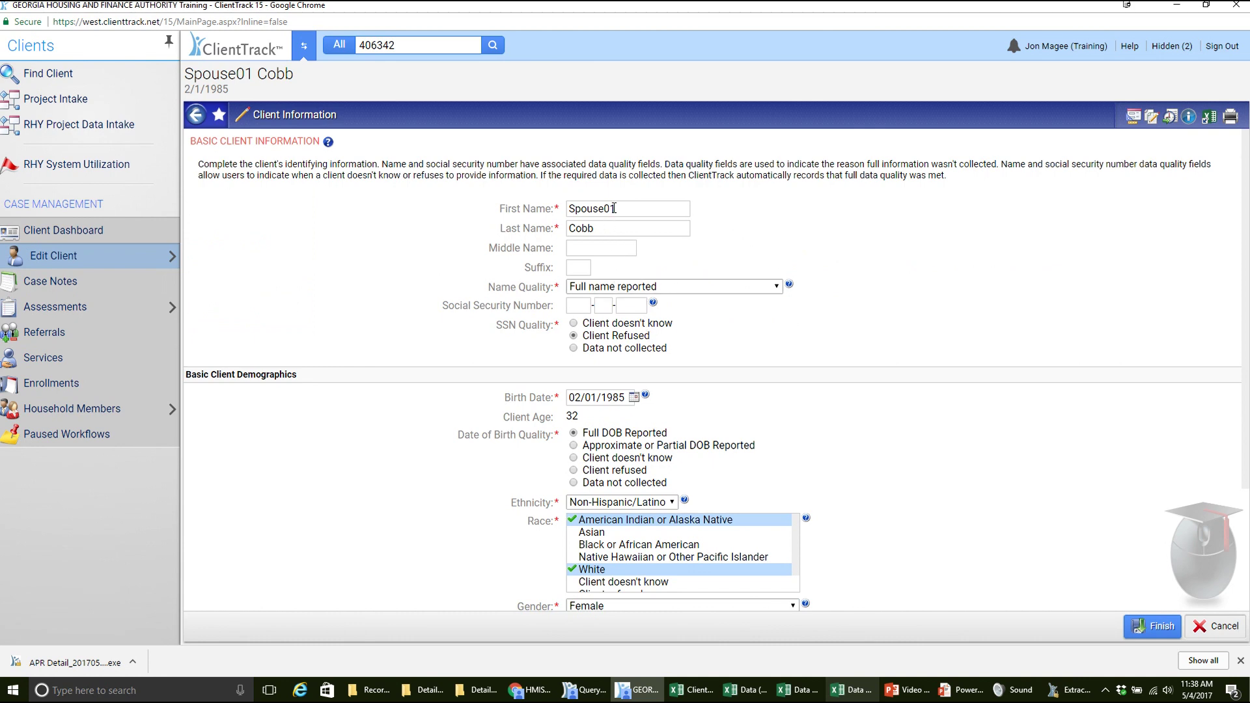
pyautogui.click(670, 287)
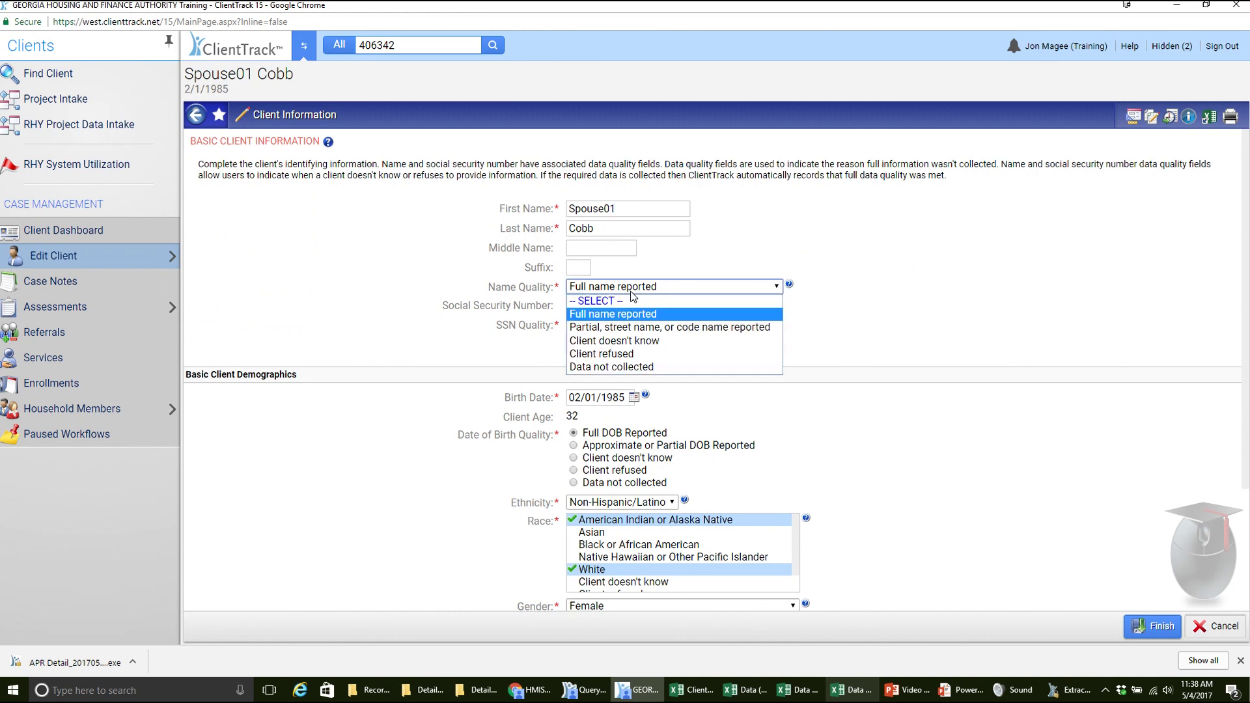
pyautogui.click(627, 316)
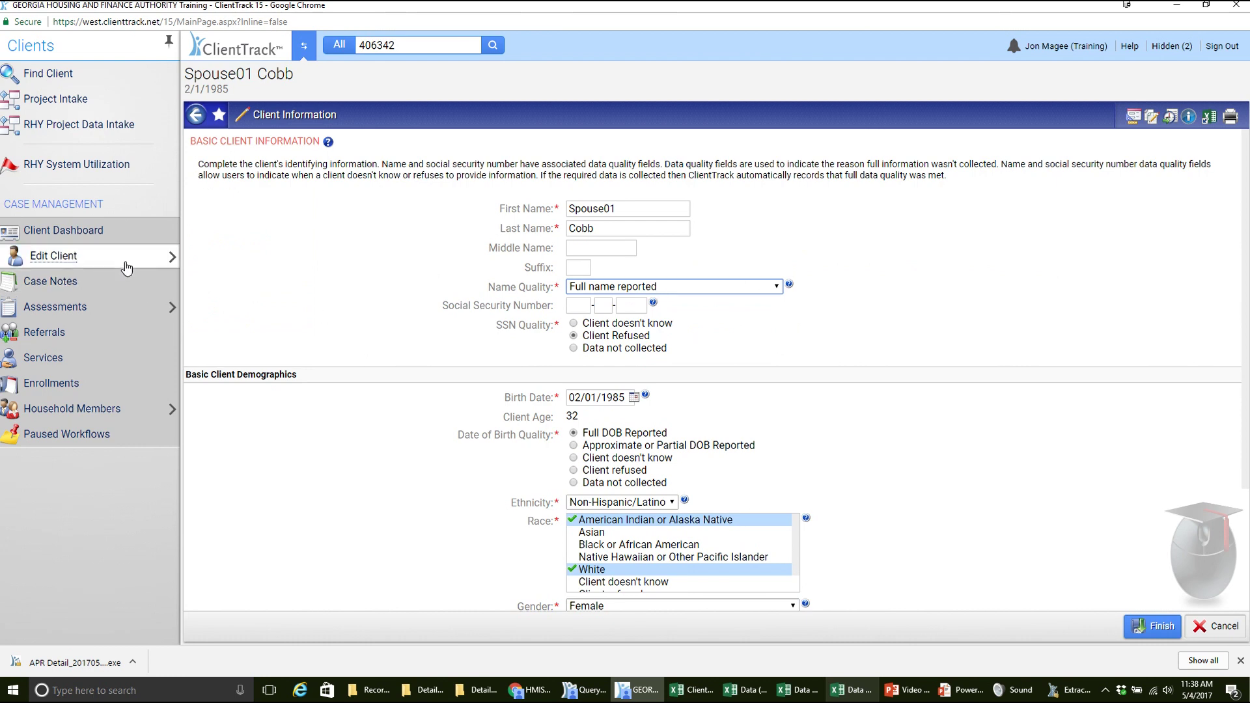
pyautogui.moveTo(172, 256)
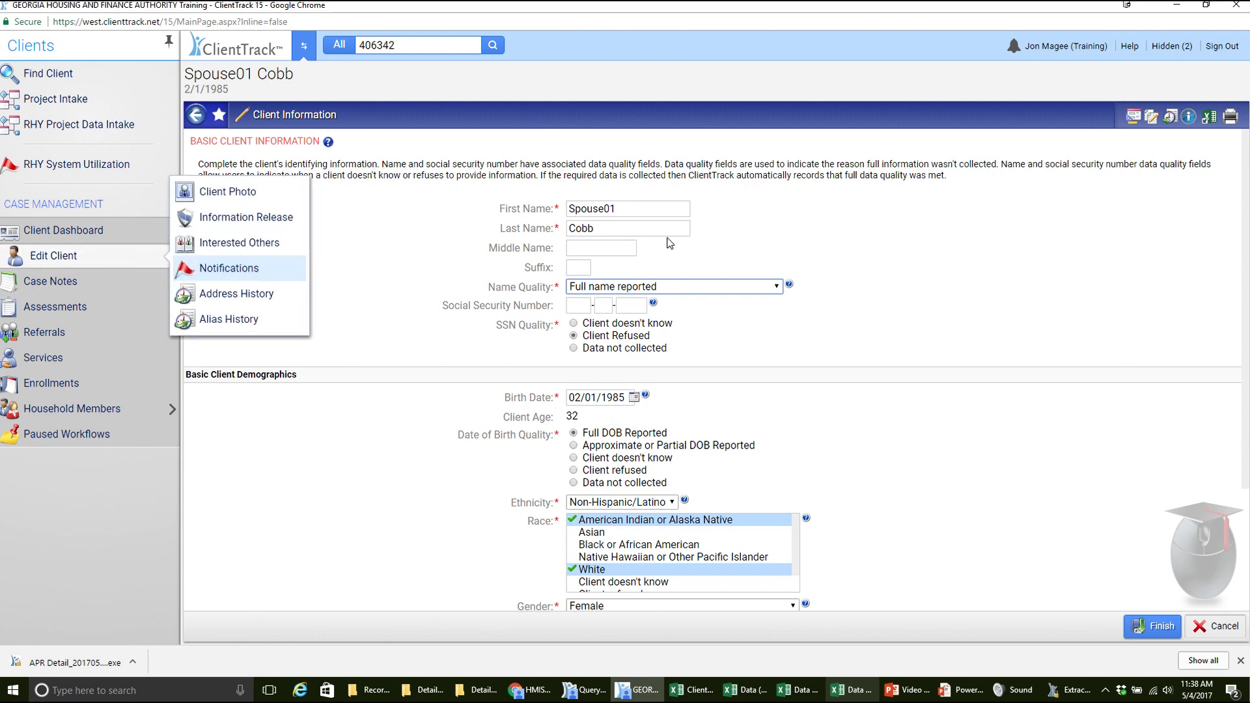
# - Keep Name Quality at Full name reported and save the client's basic information
pyautogui.click(705, 288)
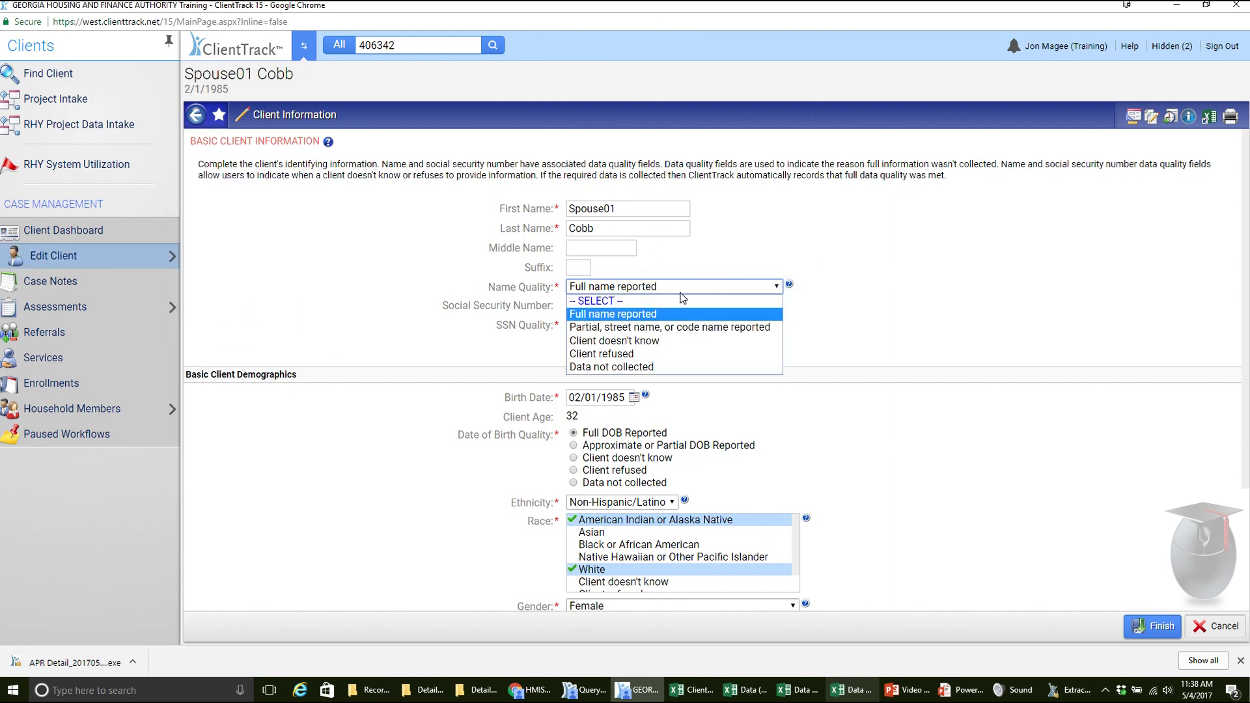
pyautogui.click(684, 288)
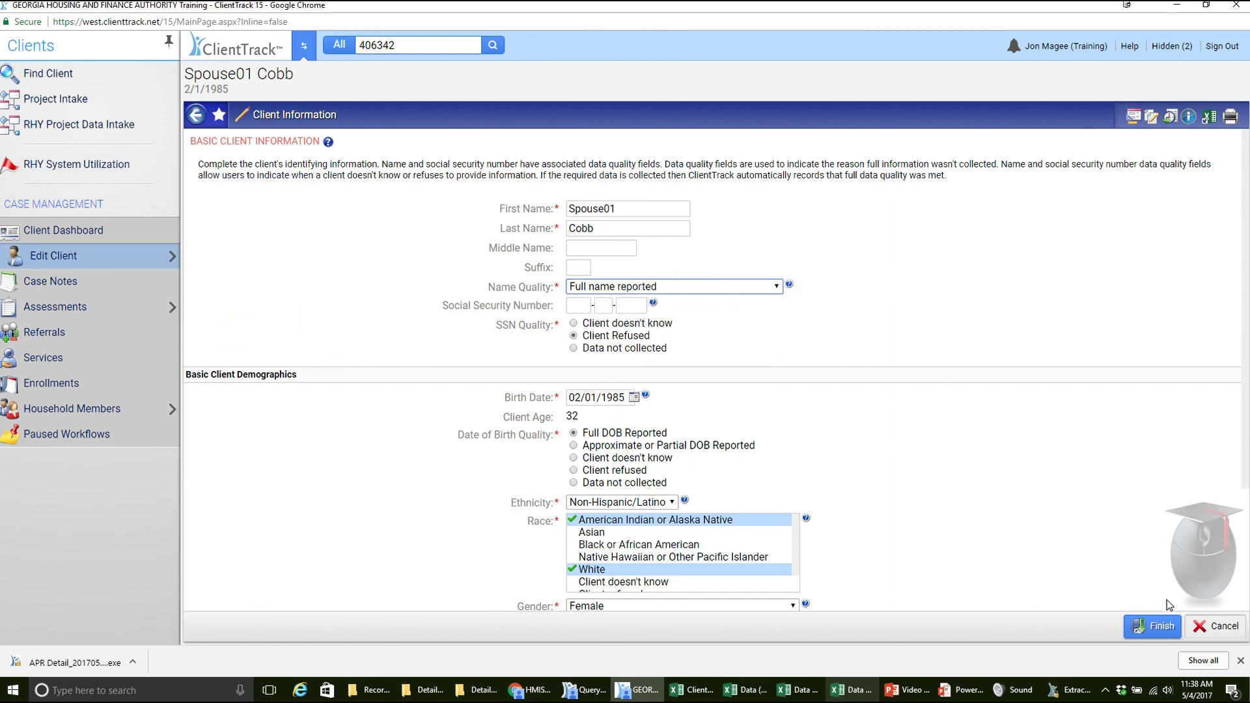
pyautogui.click(1158, 627)
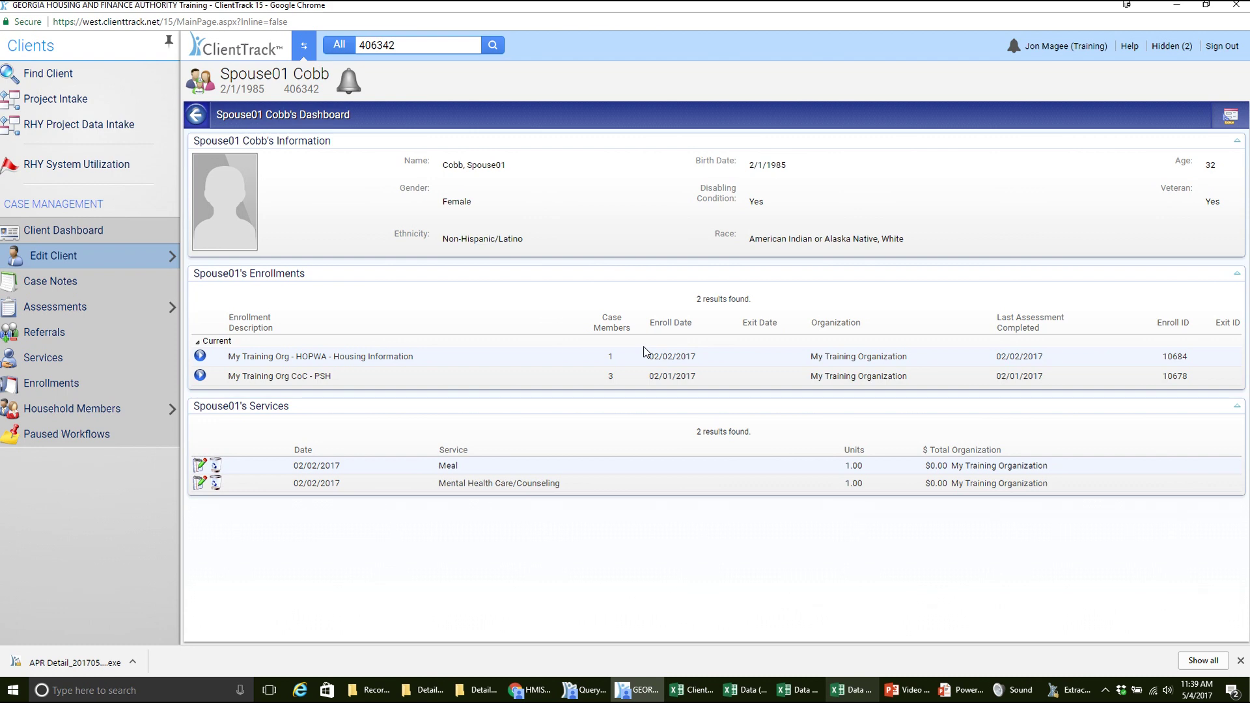
# - Review the entry assessments of the My Training Org CoC - PSH enrollment, viewing the Domestic Violence assessment and closing it without saving
pyautogui.click(82, 259)
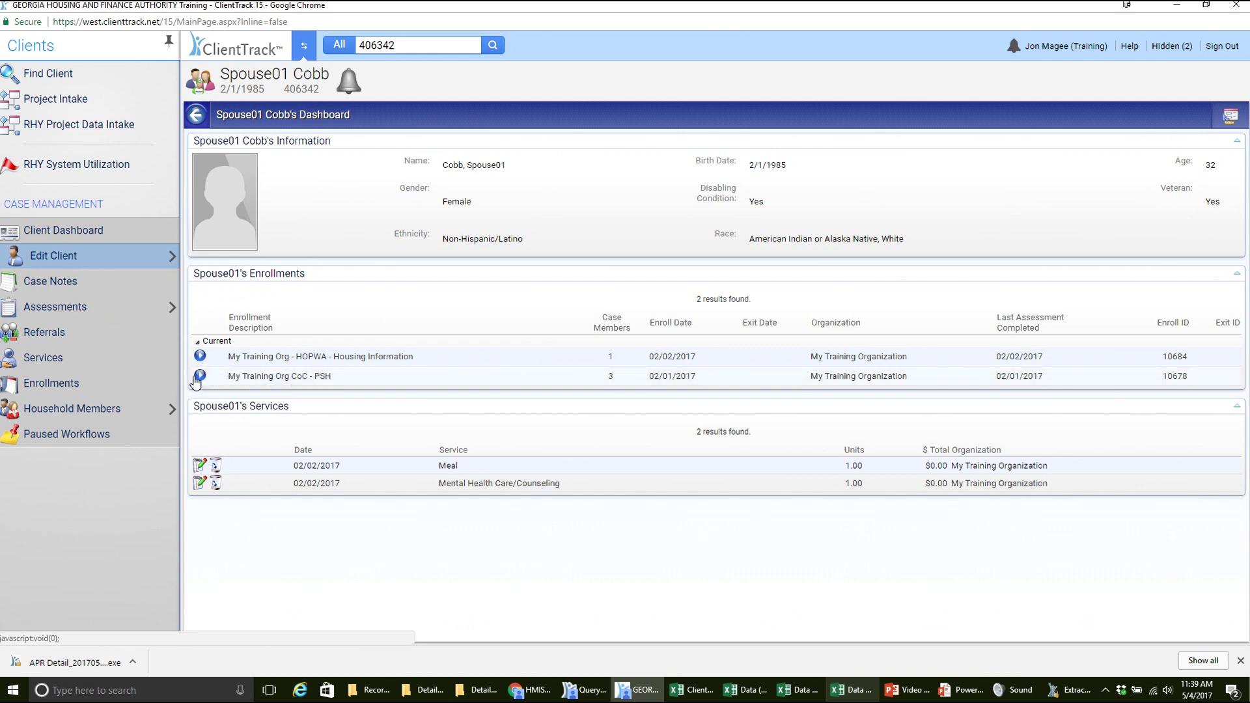
pyautogui.click(200, 375)
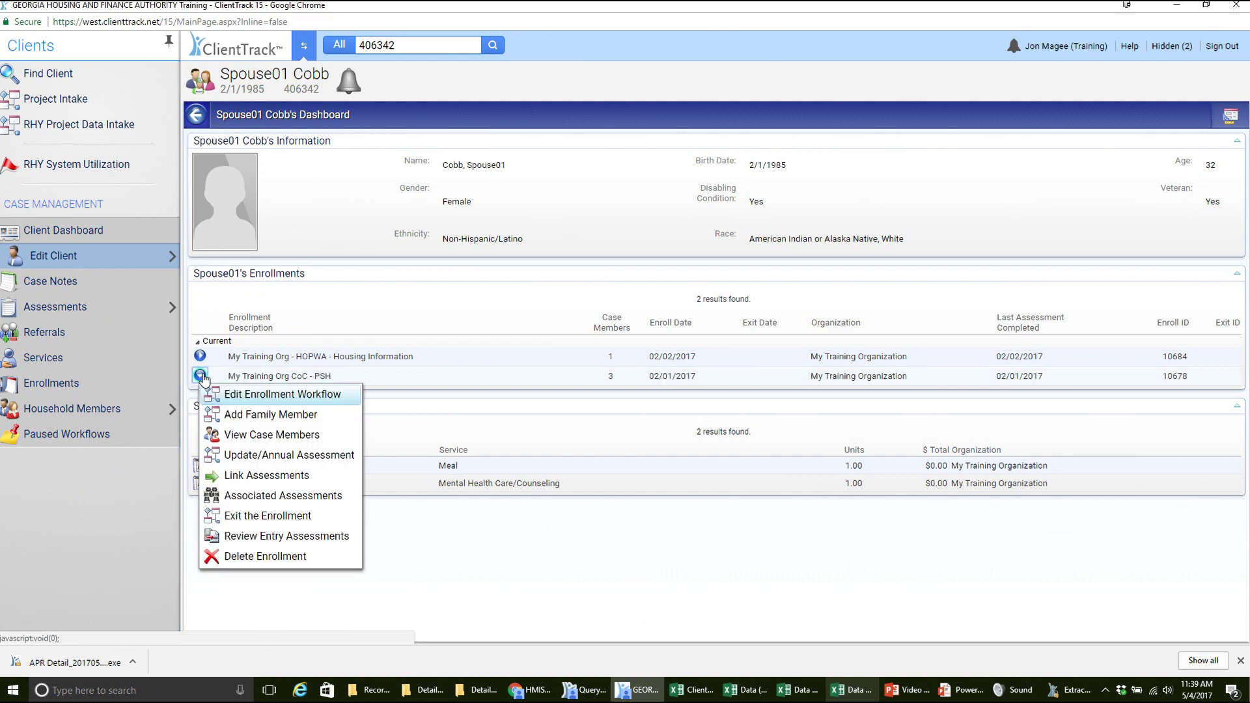
pyautogui.click(266, 534)
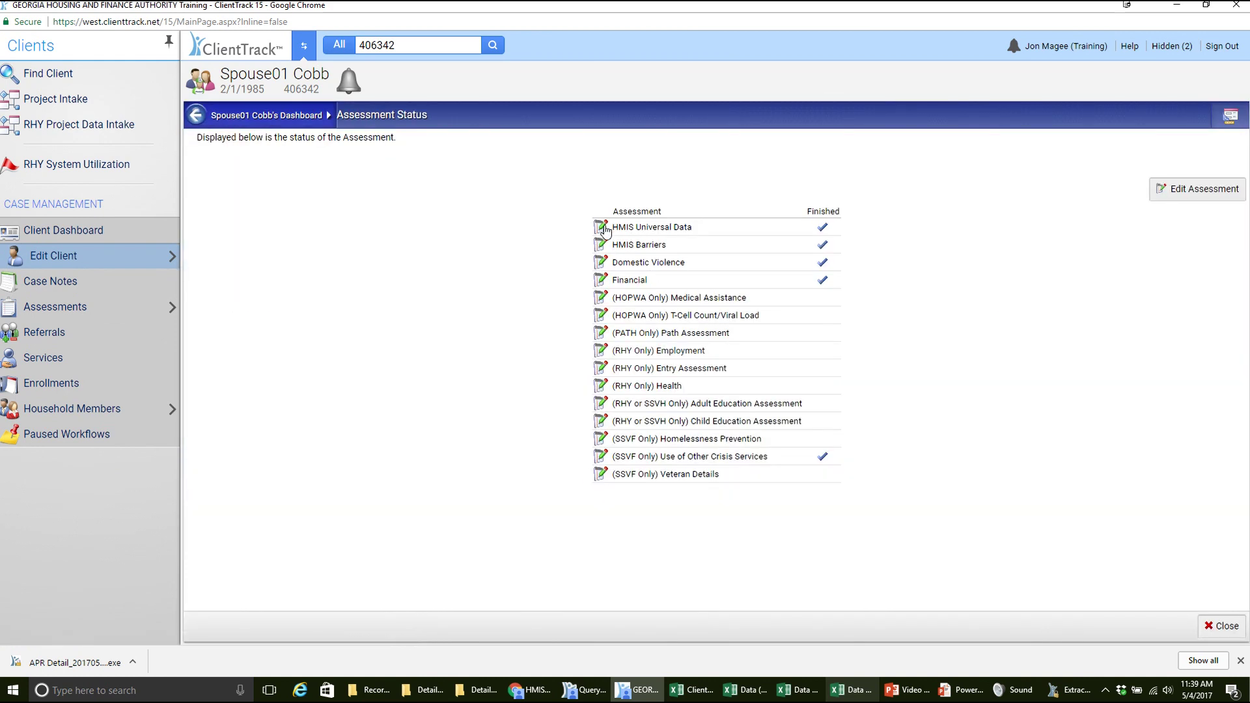
pyautogui.click(601, 265)
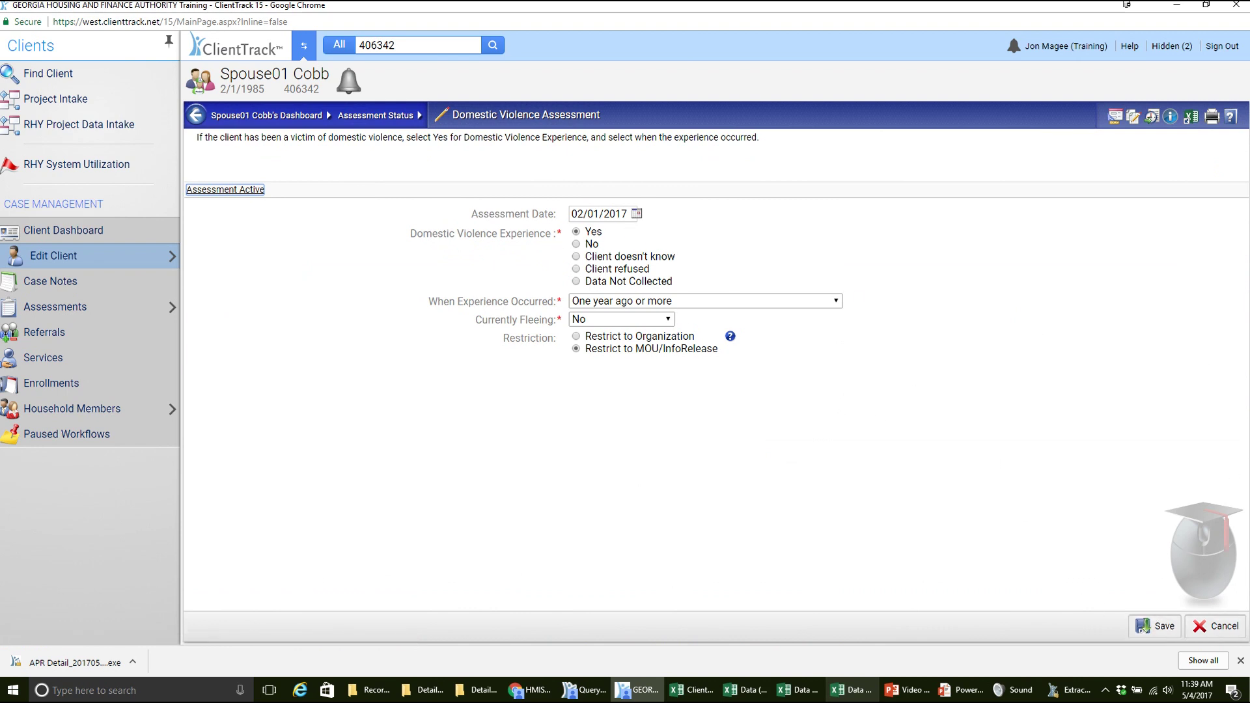
pyautogui.click(1214, 625)
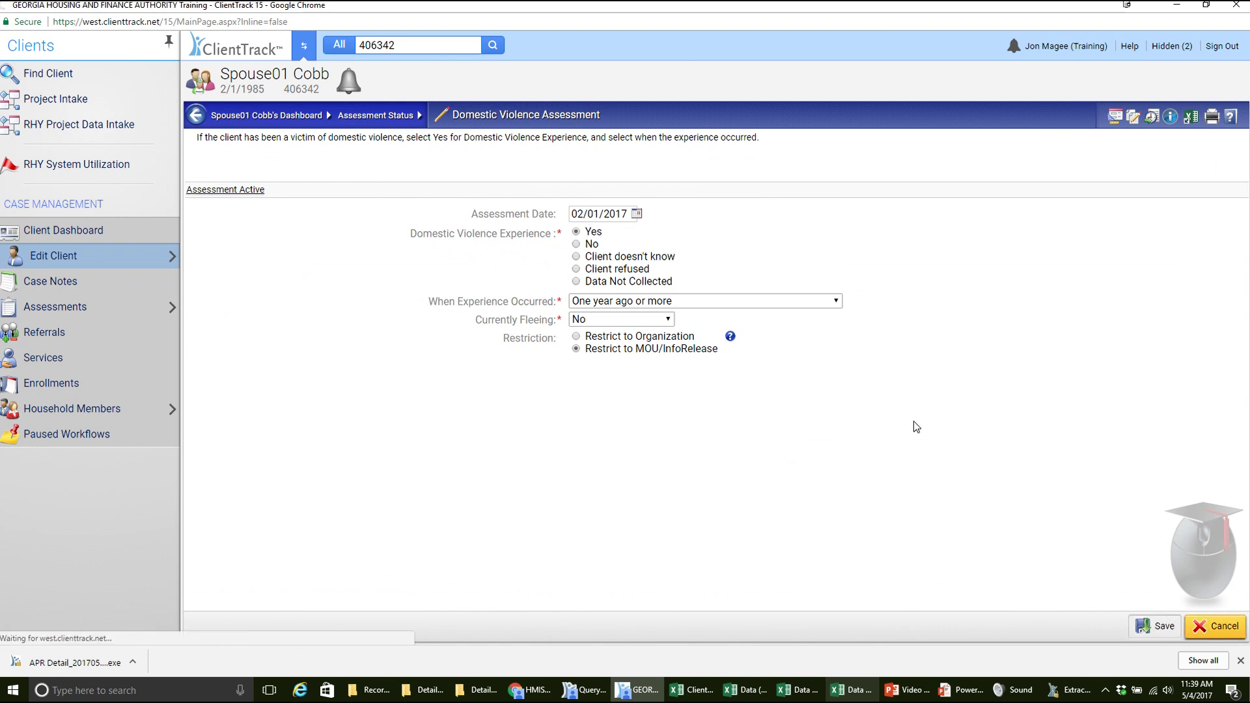
# - Start the Edit Enrollment Workflow for the My Training Org CoC - PSH enrollment and complete its basic information, family members and program enrollment pages
pyautogui.click(135, 240)
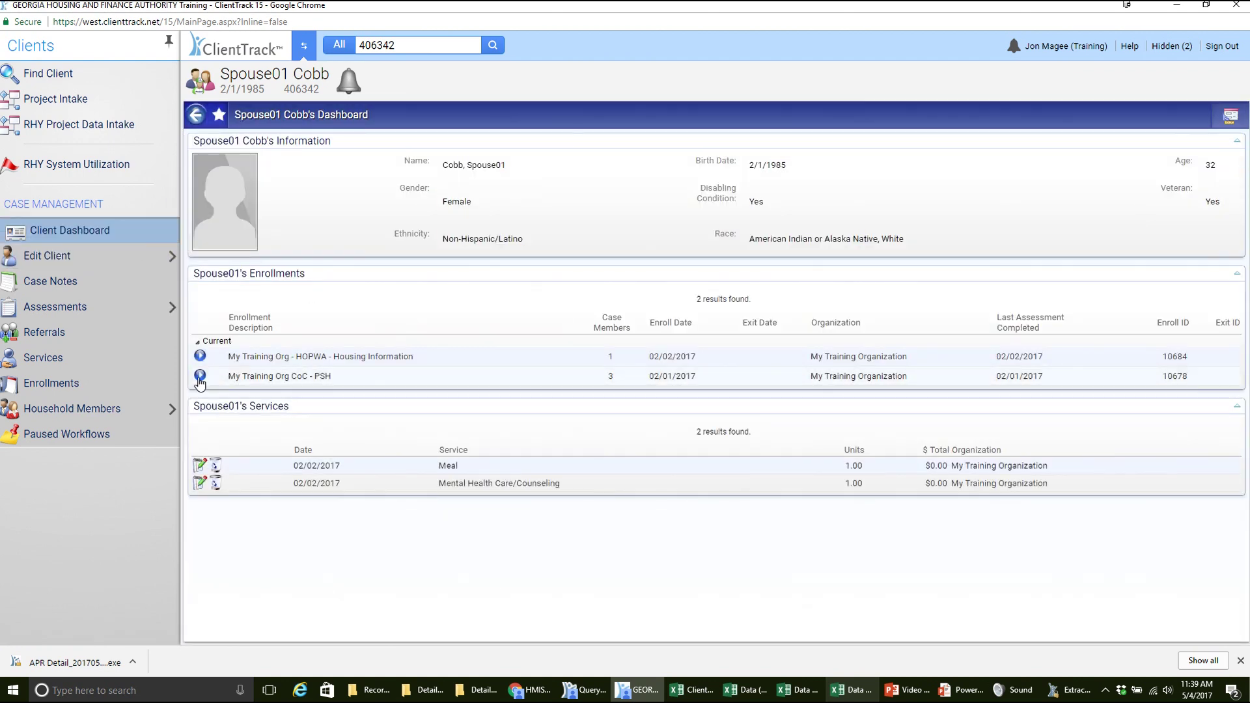
pyautogui.click(199, 379)
pyautogui.click(275, 397)
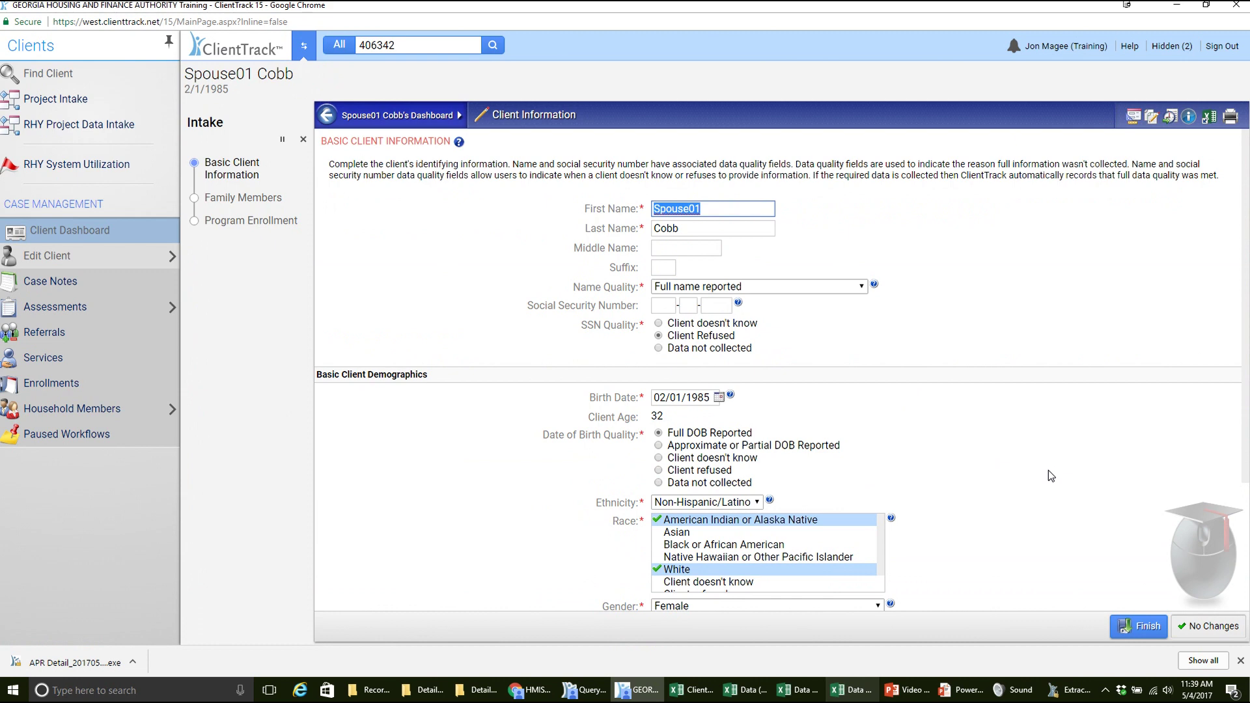
pyautogui.scroll(-1, 986, 459)
pyautogui.scroll(-3, 1008, 391)
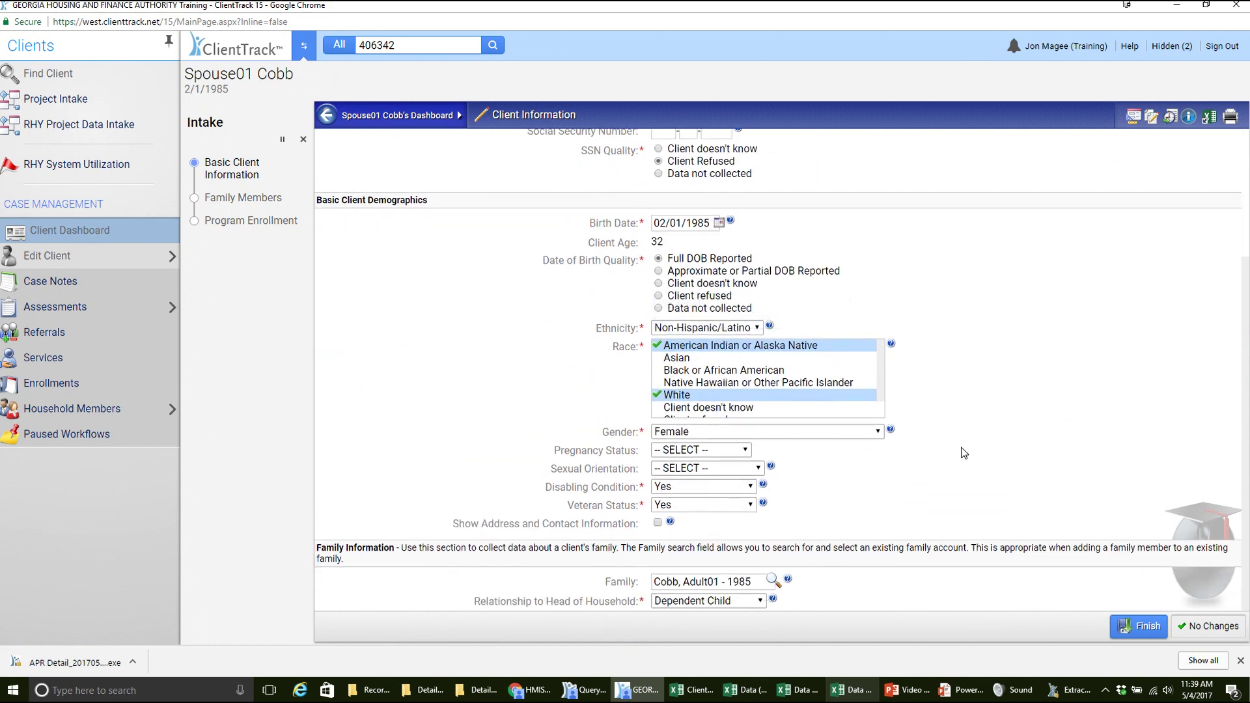
pyautogui.scroll(5, 1010, 462)
pyautogui.click(1139, 626)
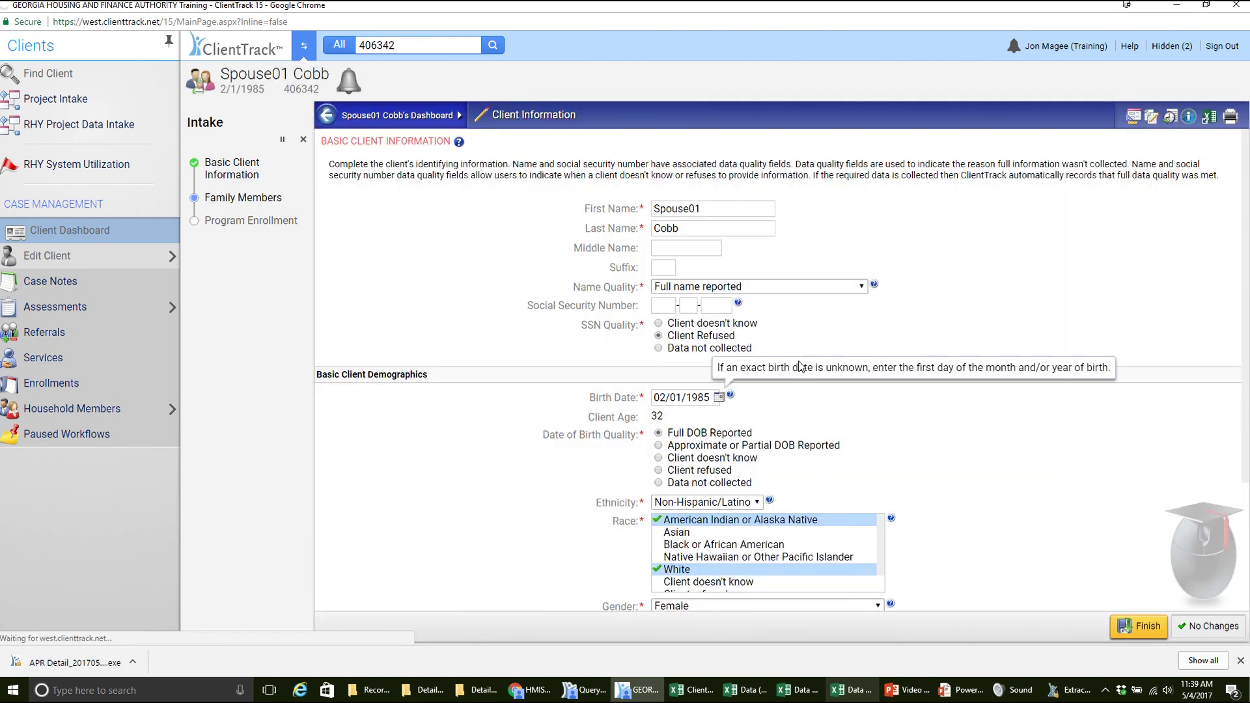
pyautogui.click(1156, 625)
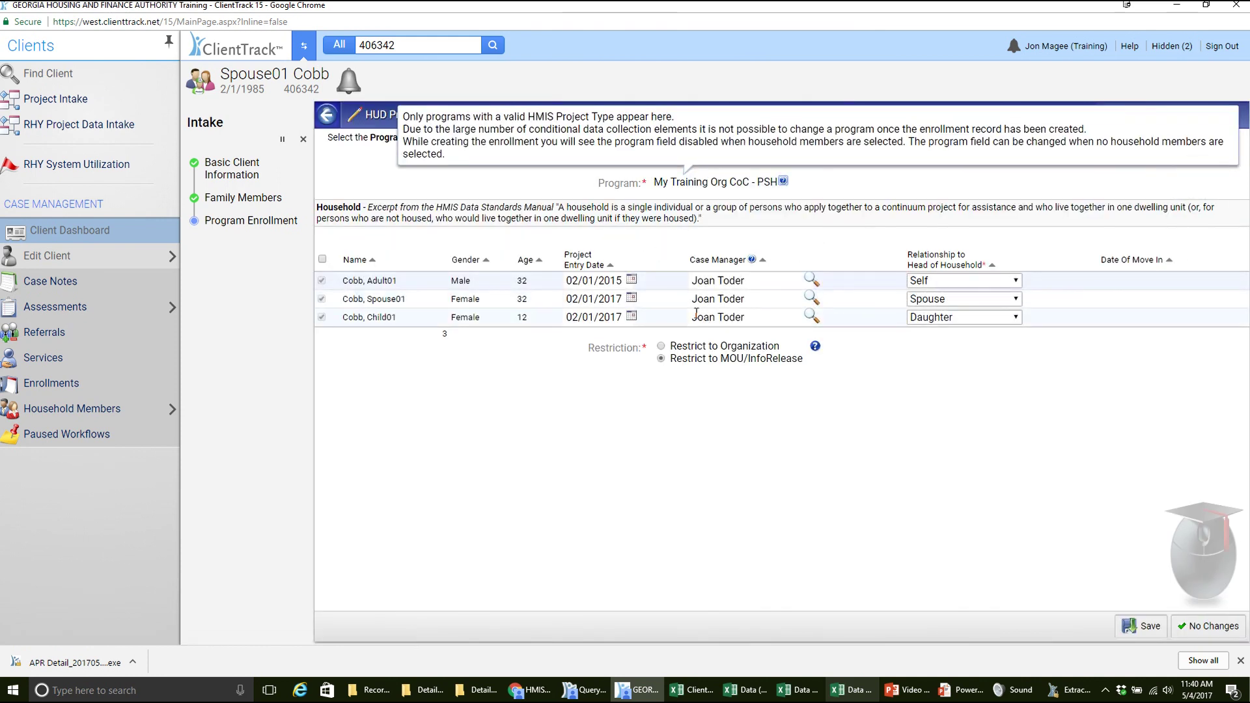
pyautogui.click(1145, 628)
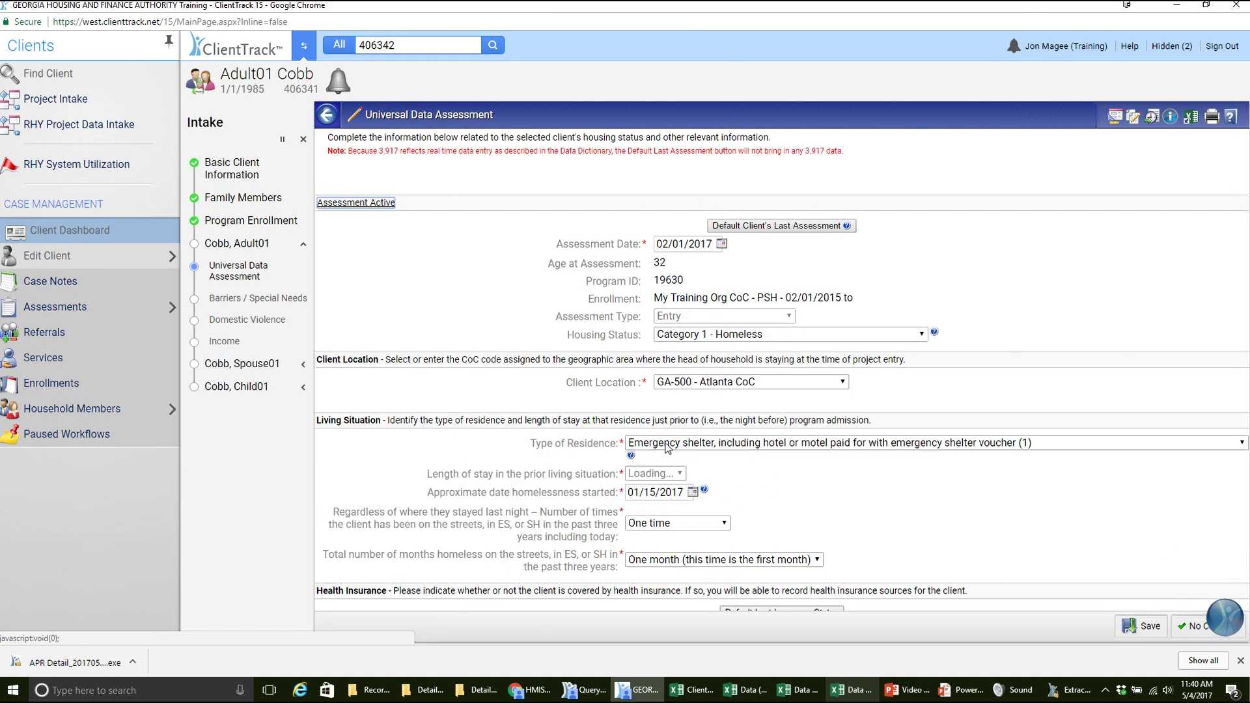
# - Set the head of household's number of times homeless in the past three years to Two times, save the Universal Data Assessment and cancel the workflow
pyautogui.scroll(-2, 694, 447)
pyautogui.click(708, 392)
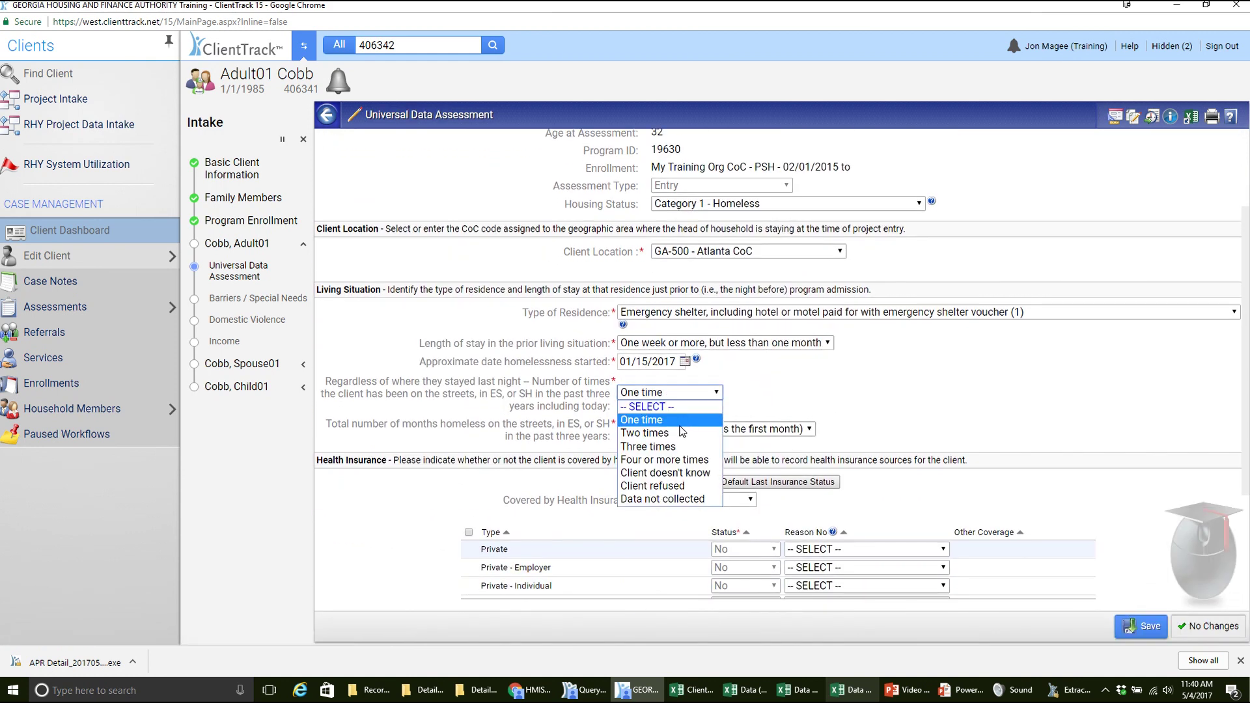
pyautogui.click(651, 432)
pyautogui.click(1143, 631)
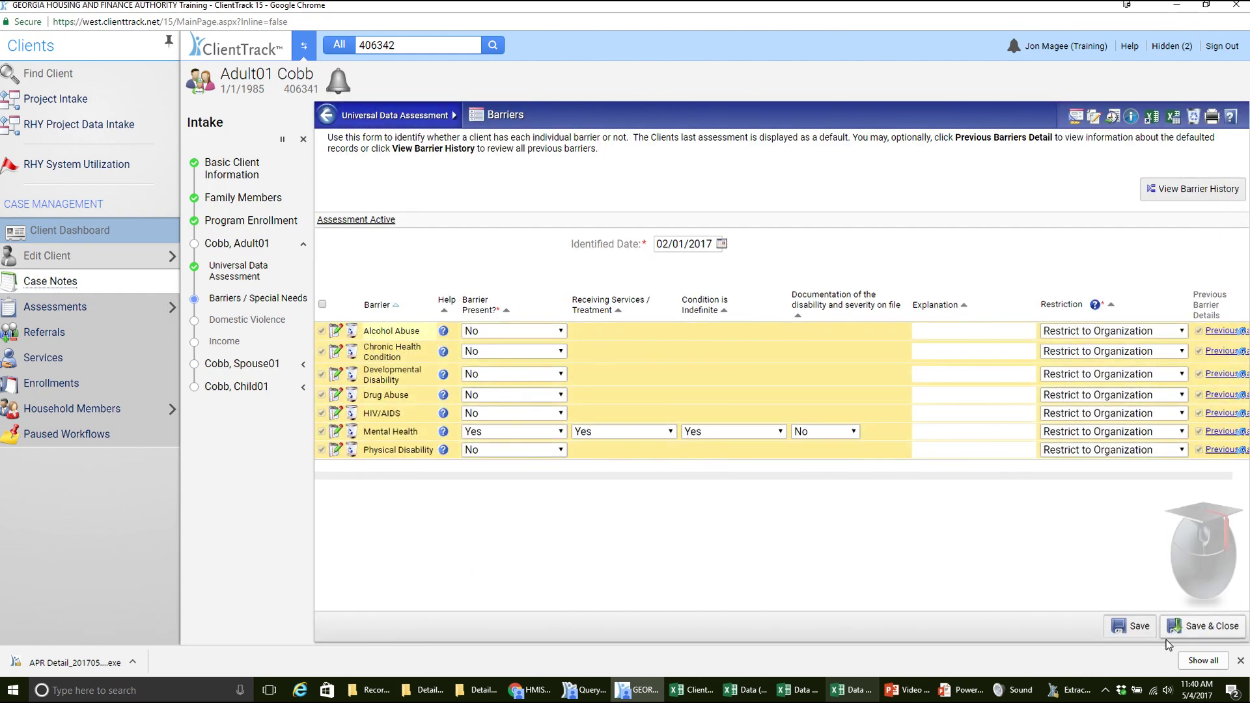
pyautogui.click(303, 142)
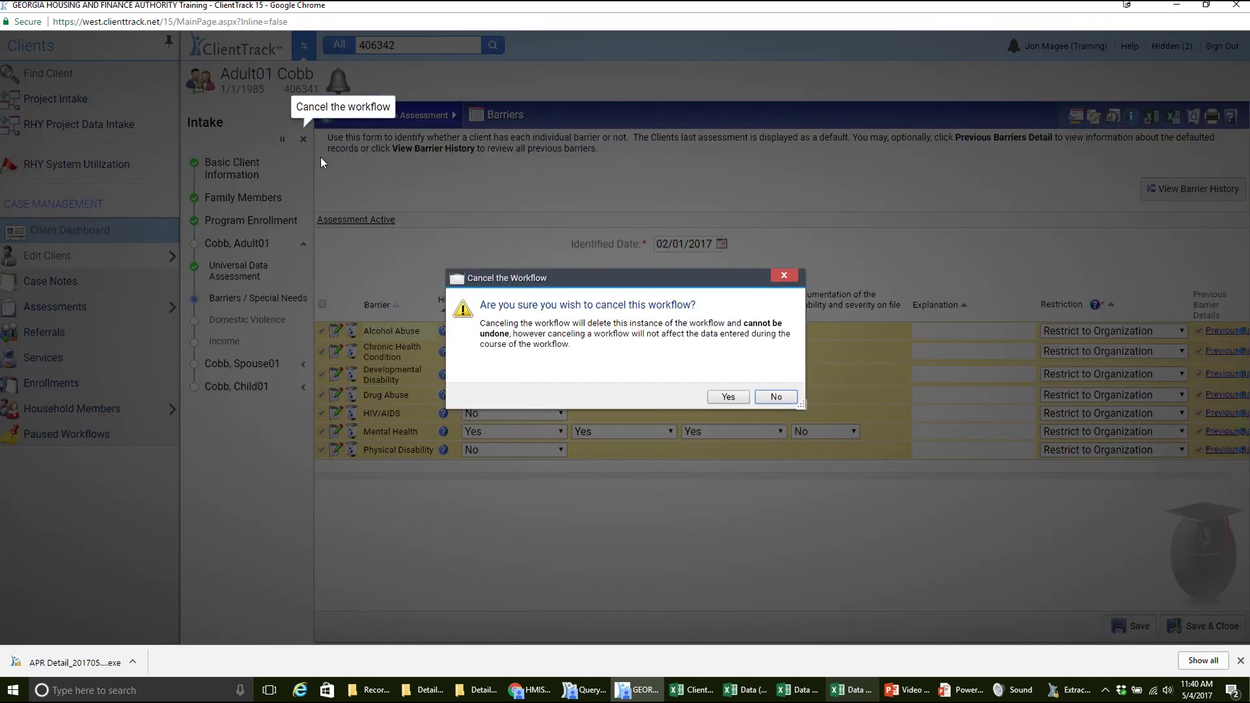
pyautogui.click(728, 397)
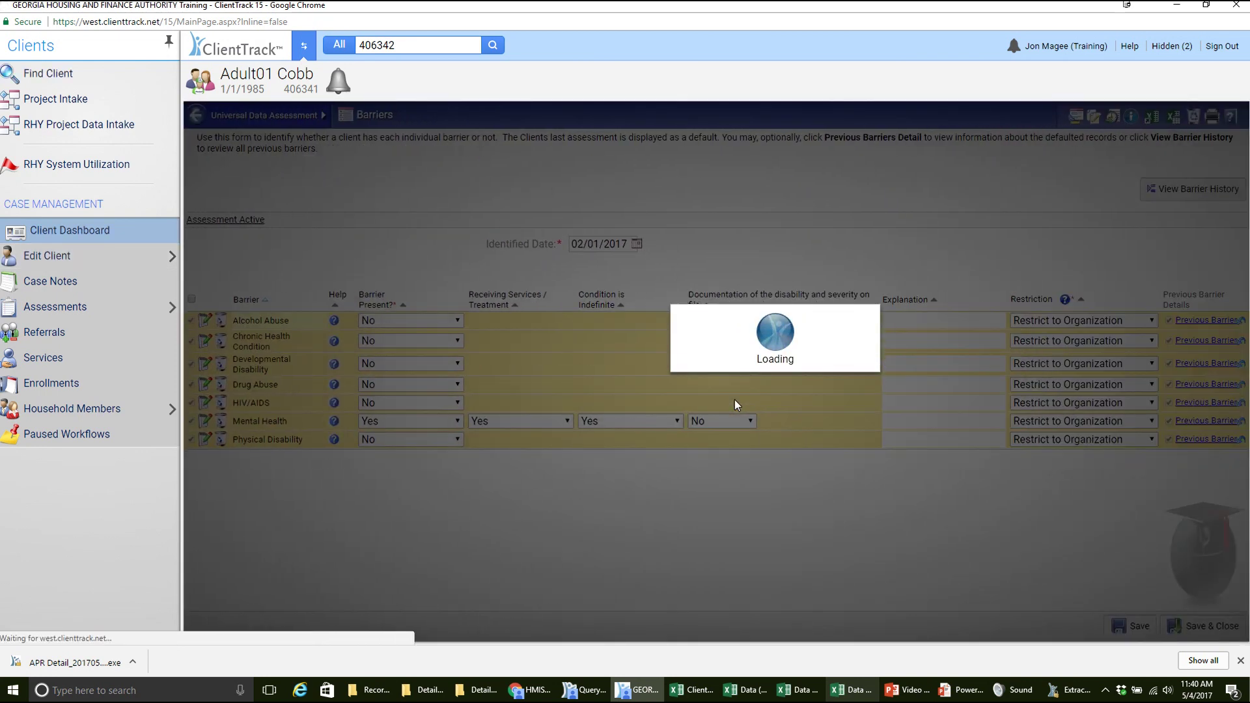